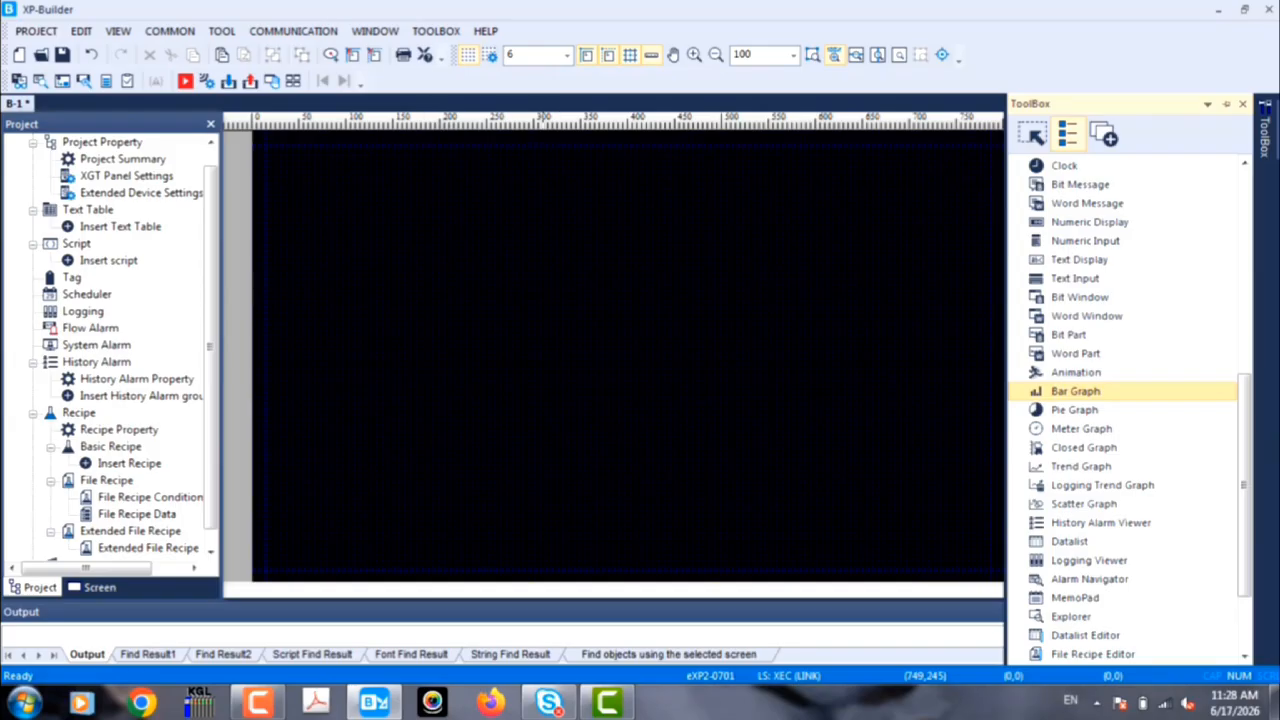
# Step: Place a bar graph about 48 by 100 in the upper part of the base screen and dismiss its settings
pyautogui.moveTo(405, 270); pyautogui.dragTo(410, 364)
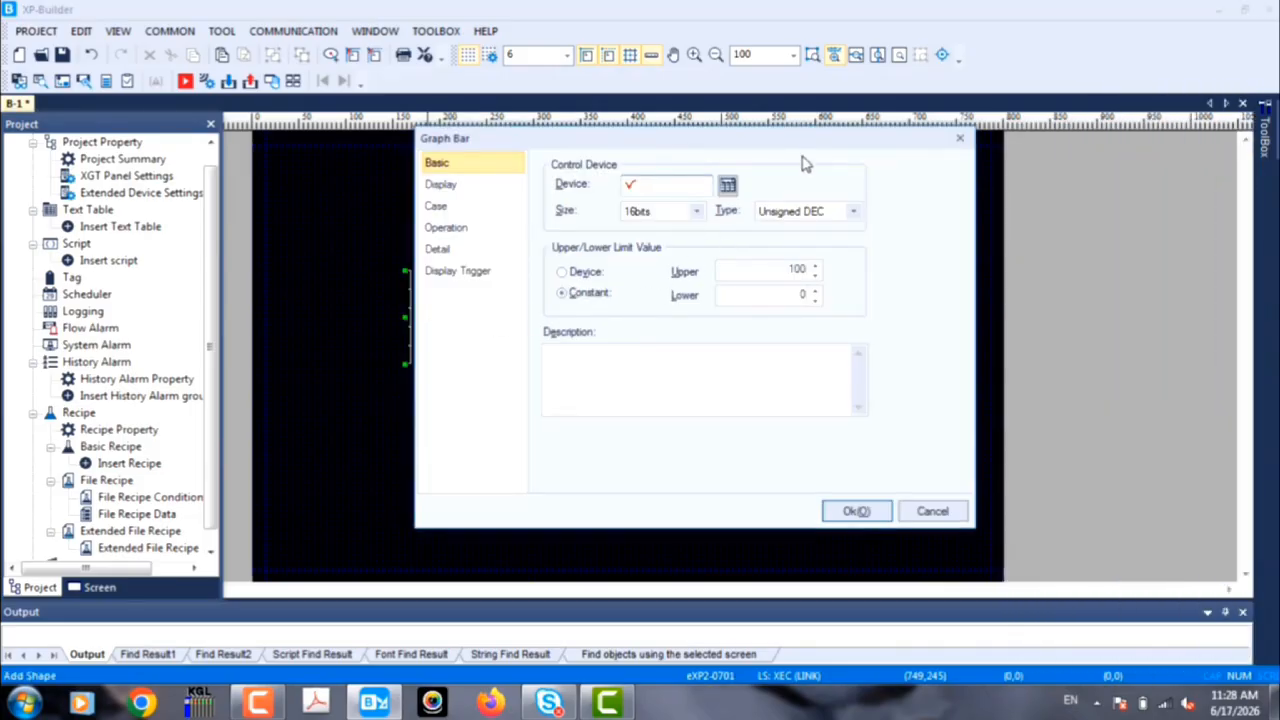
pyautogui.moveTo(817, 143); pyautogui.dragTo(975, 180)
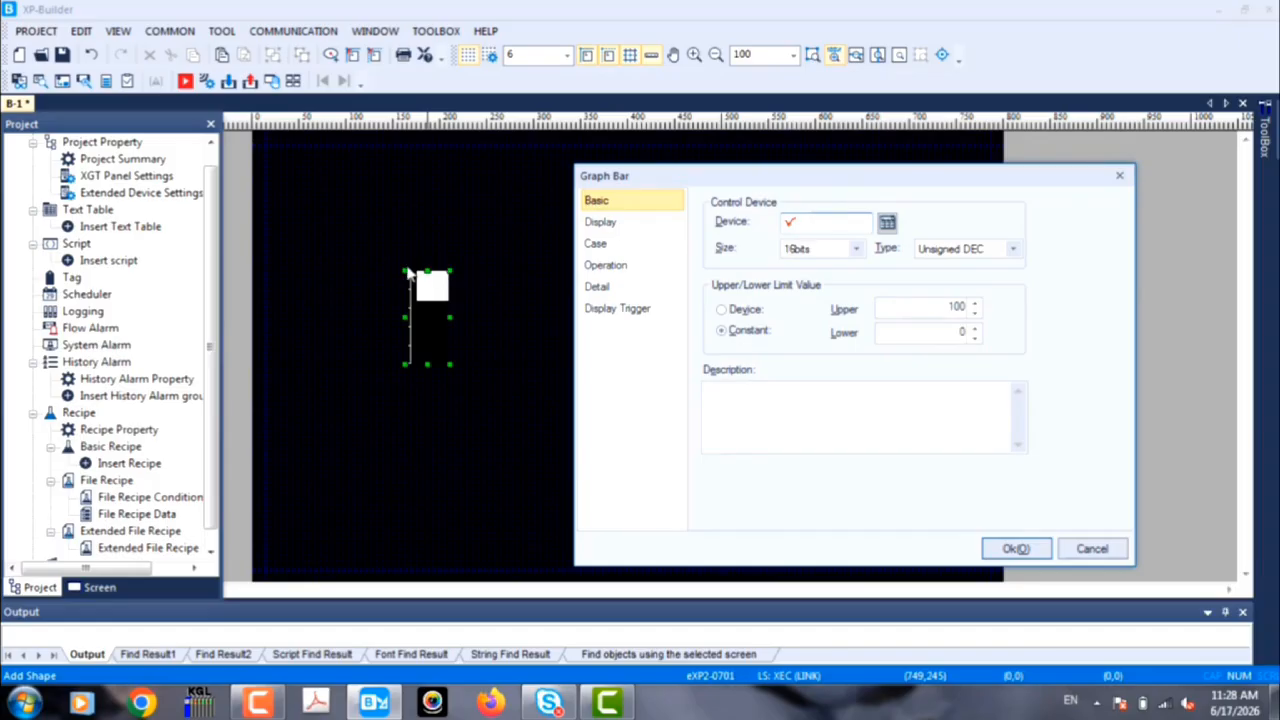
pyautogui.click(1119, 175)
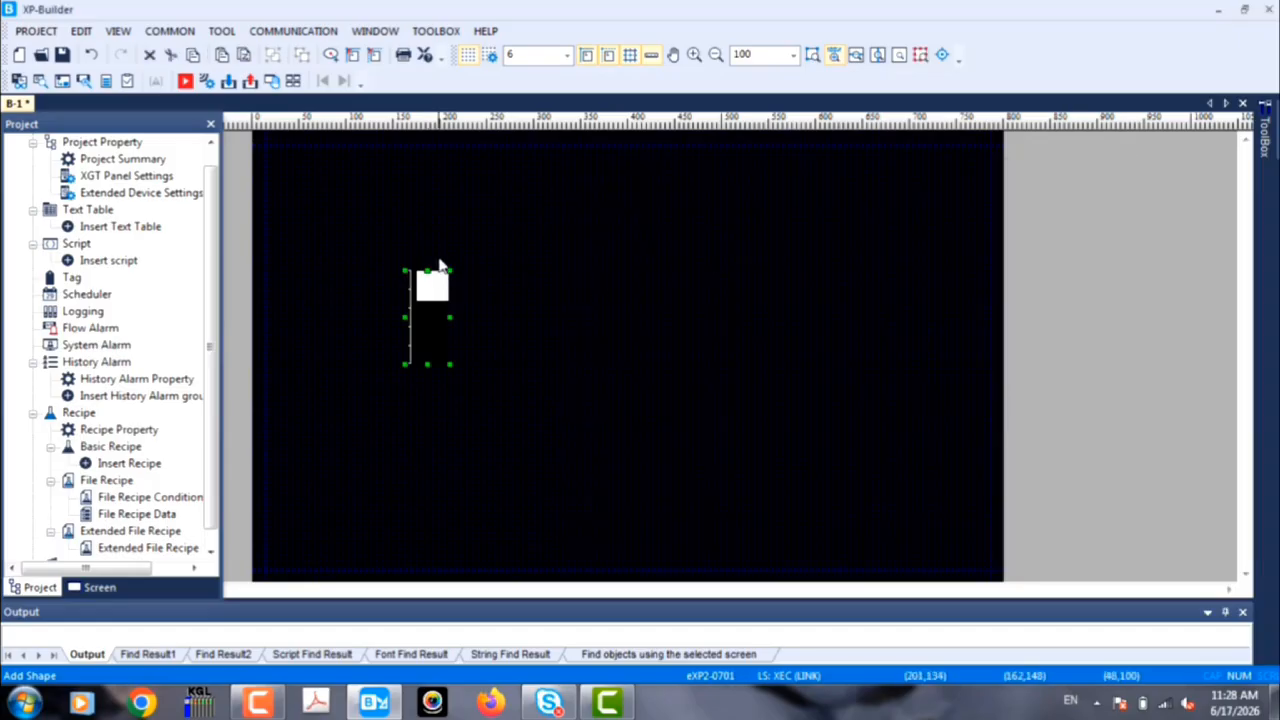
# Step: Enlarge the bar graph to about 274 by 296 and move it to about position (53,69)
pyautogui.moveTo(508, 254); pyautogui.dragTo(572, 236)
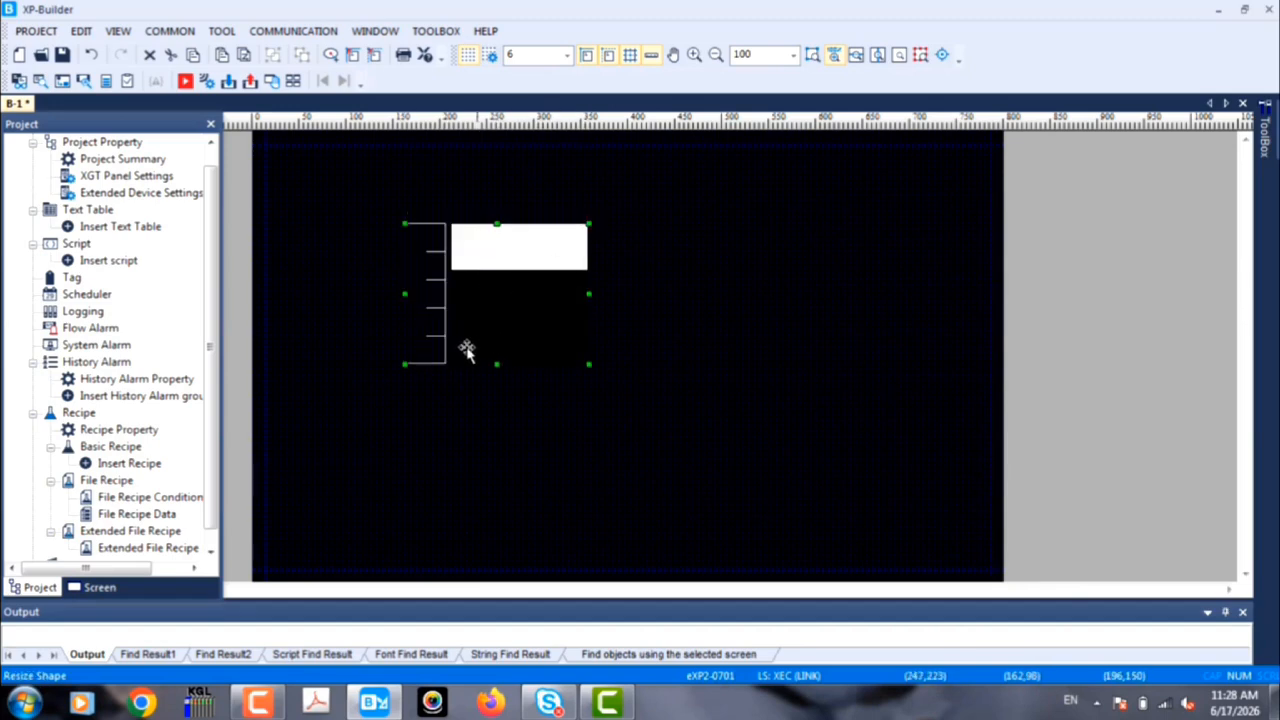
pyautogui.moveTo(588, 365); pyautogui.dragTo(609, 444)
pyautogui.moveTo(569, 391); pyautogui.dragTo(465, 364)
pyautogui.moveTo(506, 417); pyautogui.dragTo(561, 475)
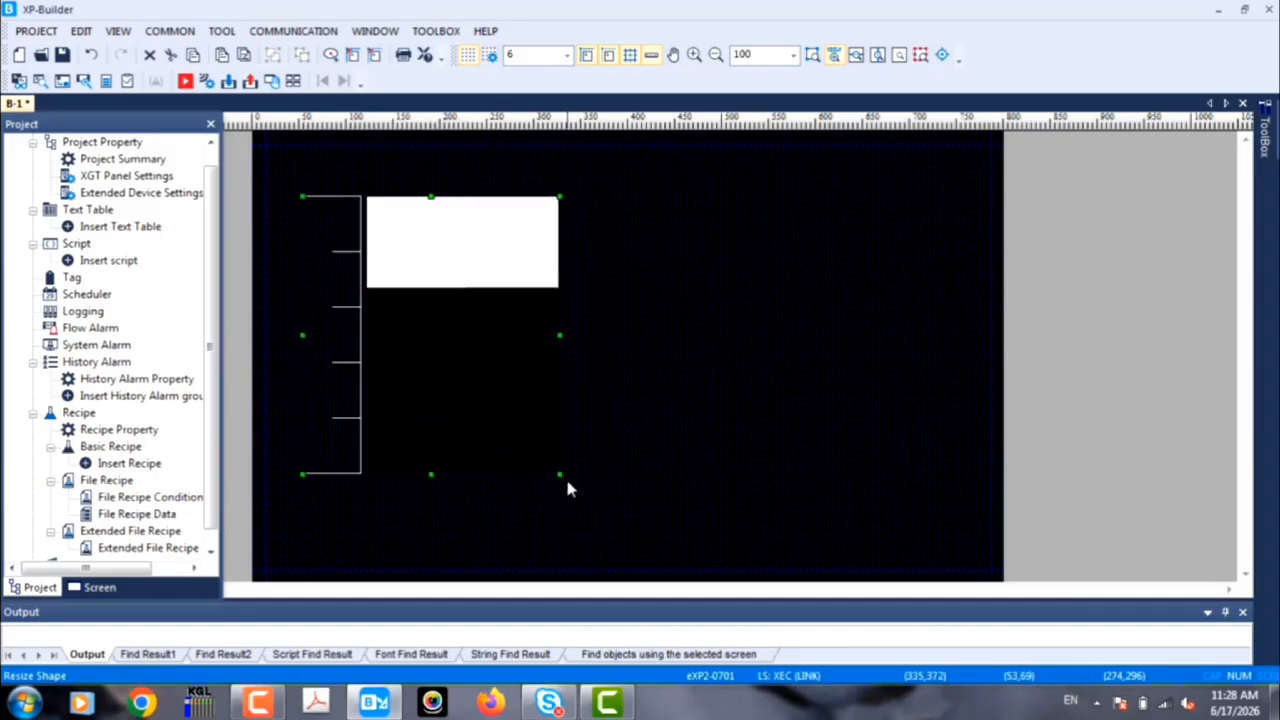
# Step: Assign word device MW100 of 0: LS: XEC (LINK) as the bar graph's control device
pyautogui.doubleClick(501, 366)
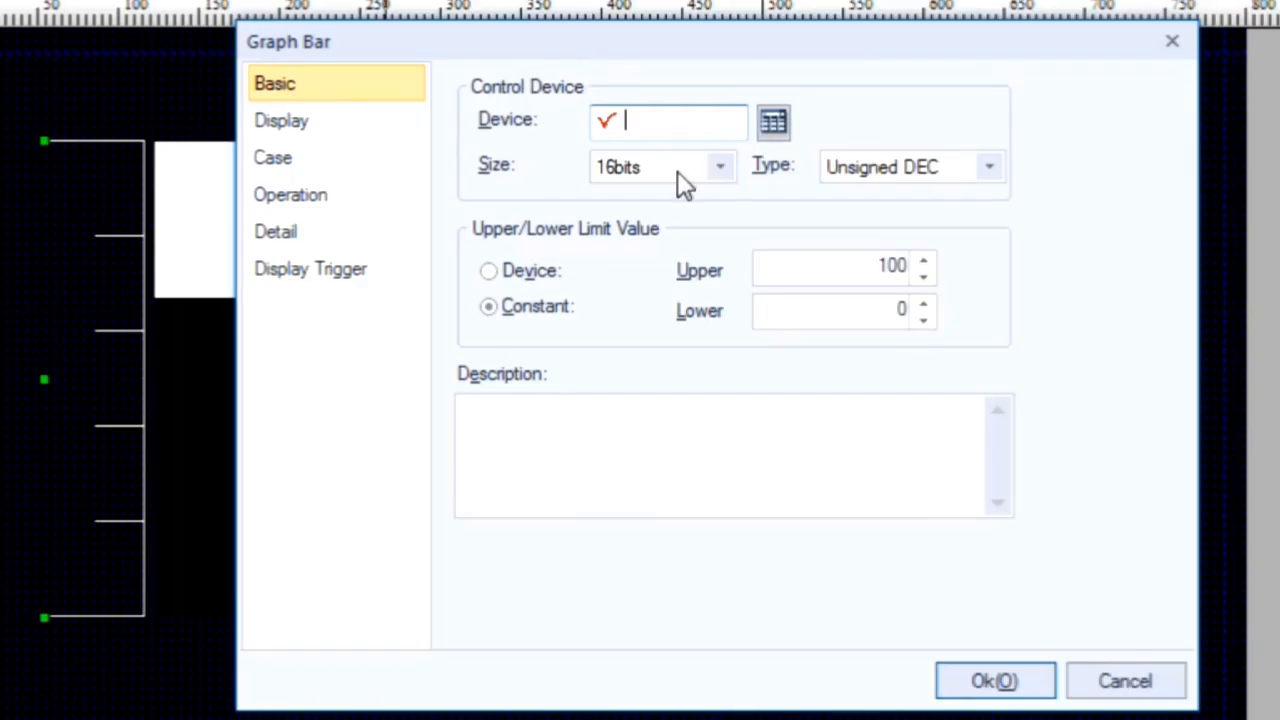
pyautogui.click(771, 123)
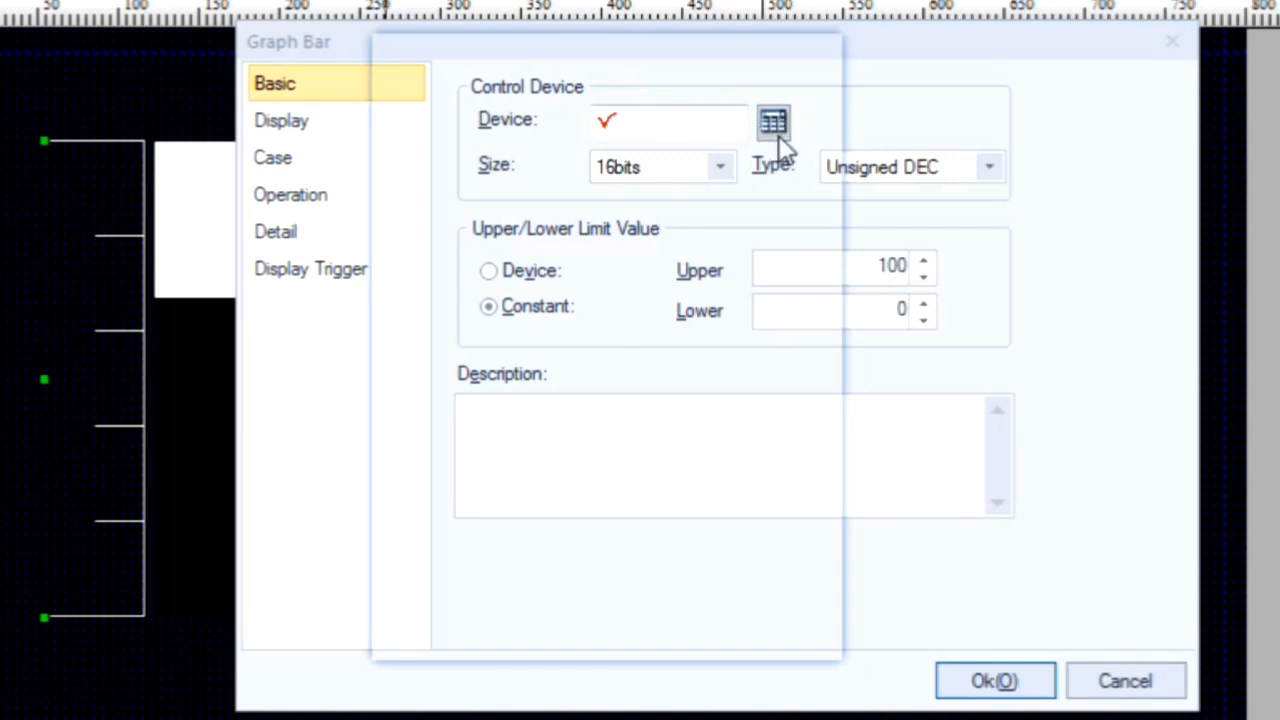
pyautogui.click(782, 126)
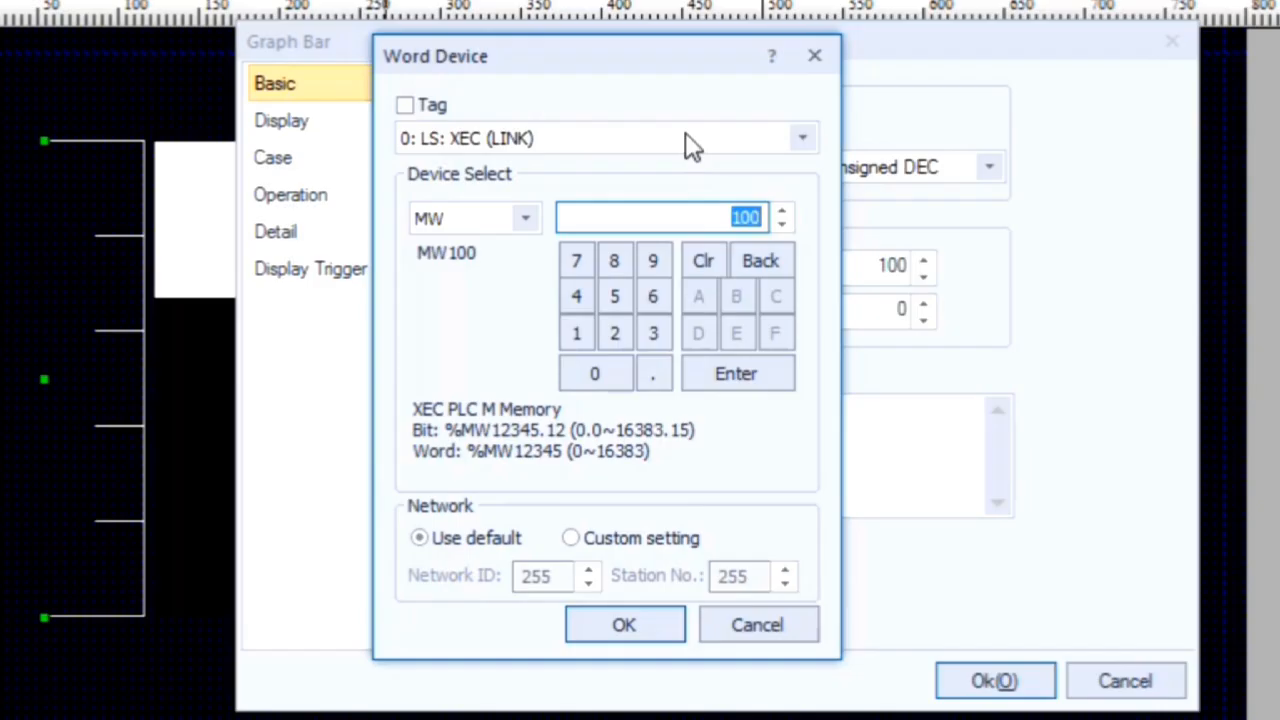
pyautogui.click(686, 134)
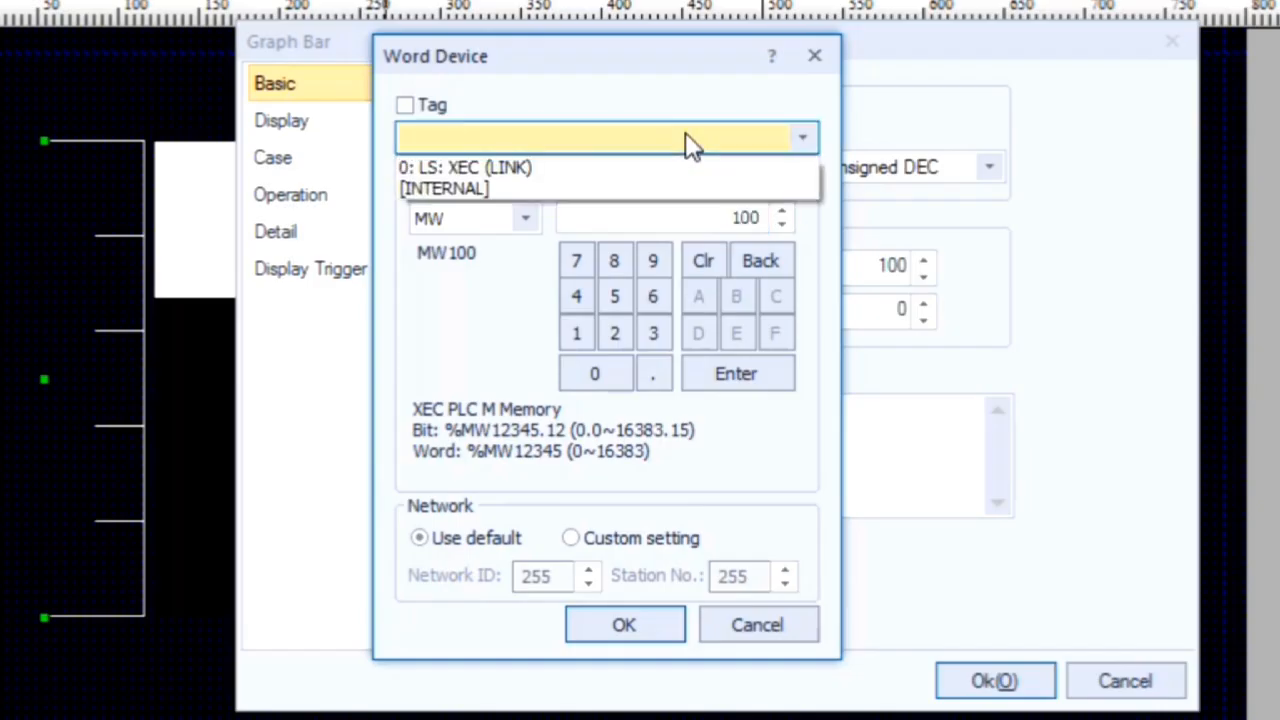
pyautogui.click(640, 168)
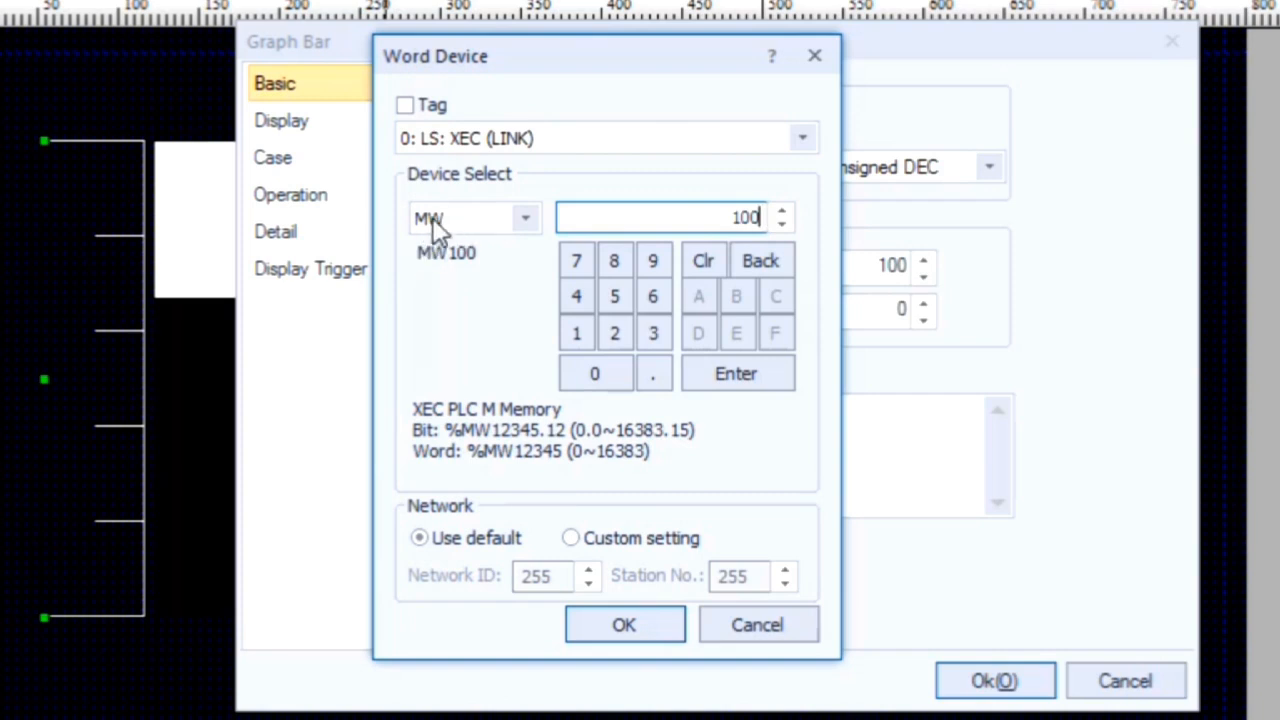
pyautogui.moveTo(723, 217); pyautogui.dragTo(777, 209)
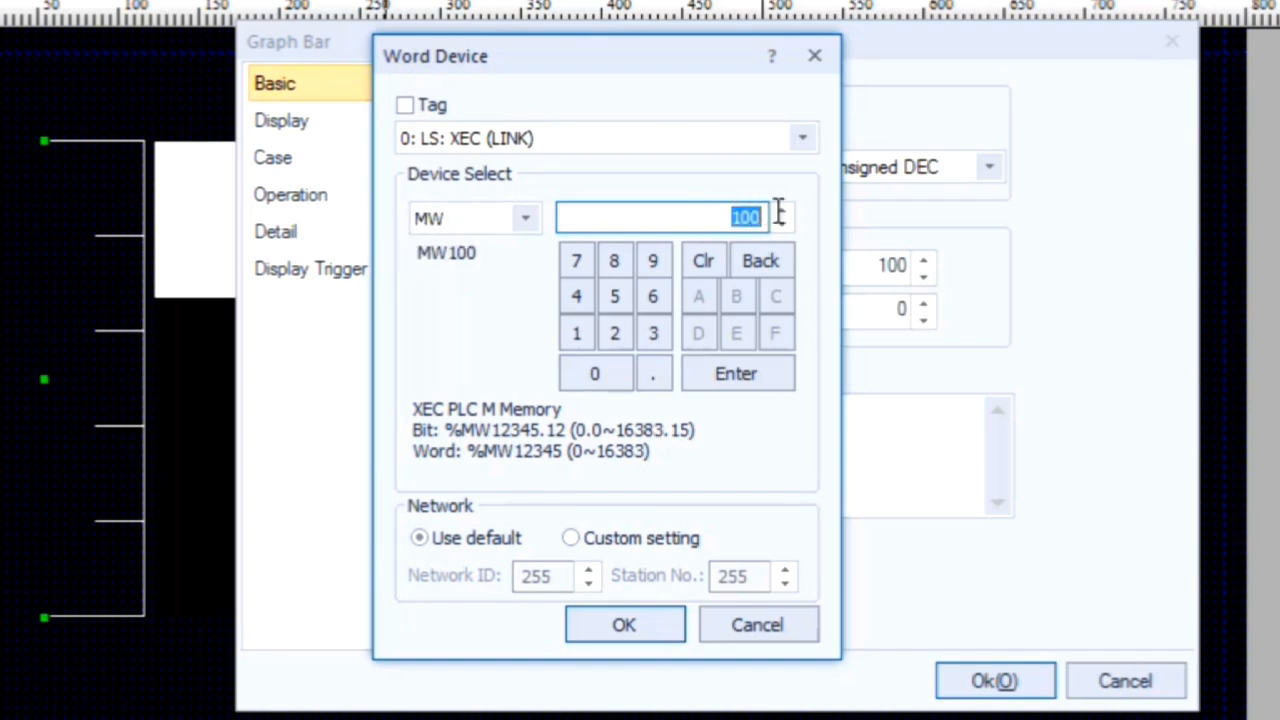
pyautogui.click(587, 332)
pyautogui.click(585, 382)
pyautogui.click(585, 382)
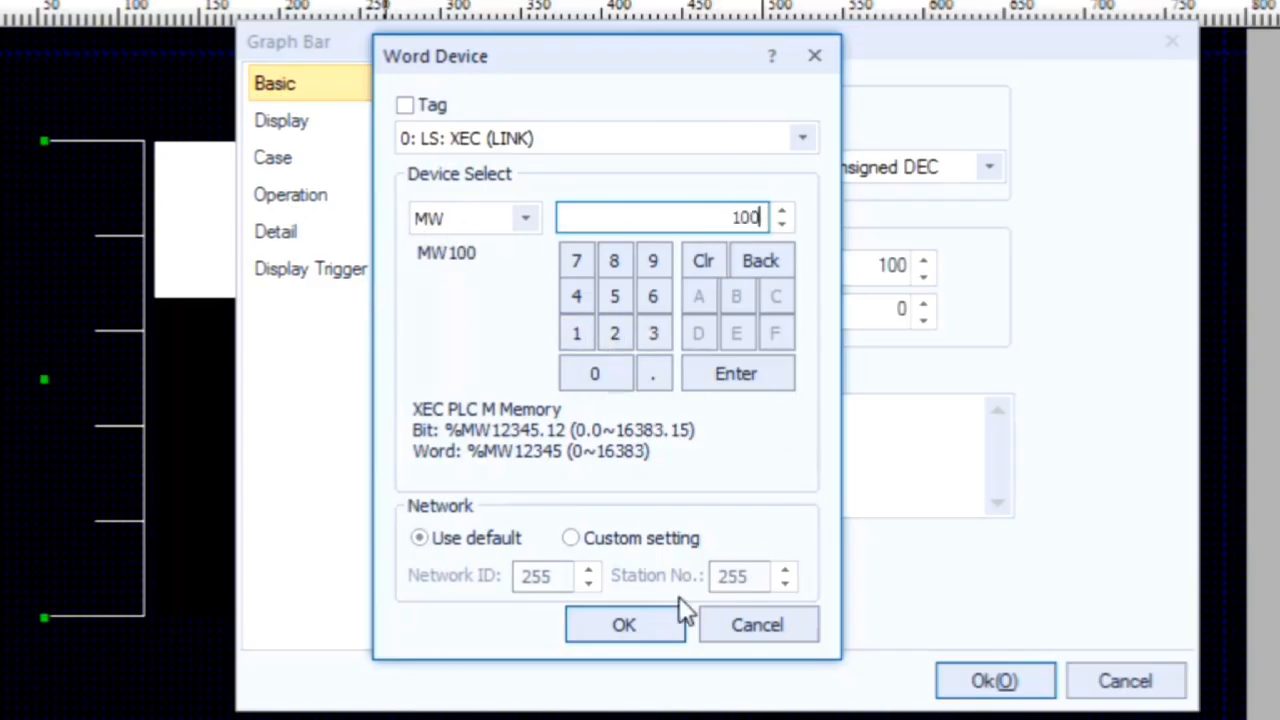
pyautogui.click(663, 627)
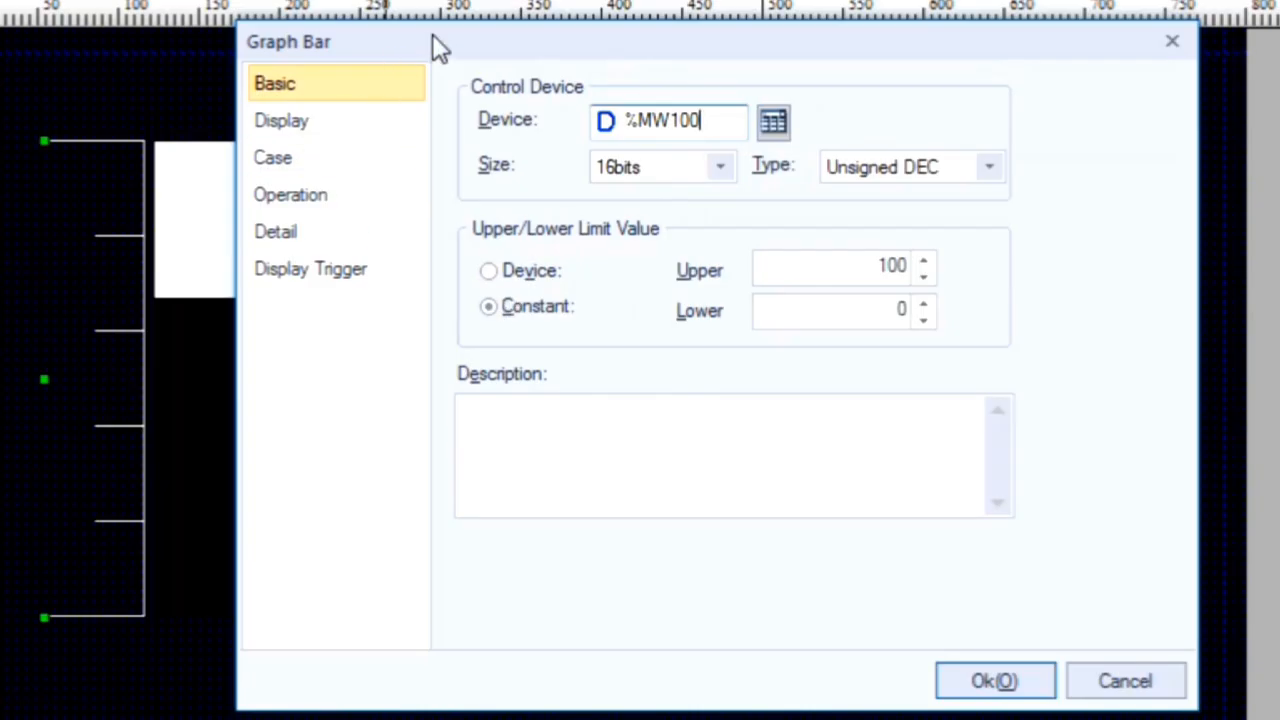
# Step: Try device-based limits with MW0 as lower and MW1 as upper, and switch the limits back to constant
pyautogui.moveTo(434, 42); pyautogui.dragTo(745, 77)
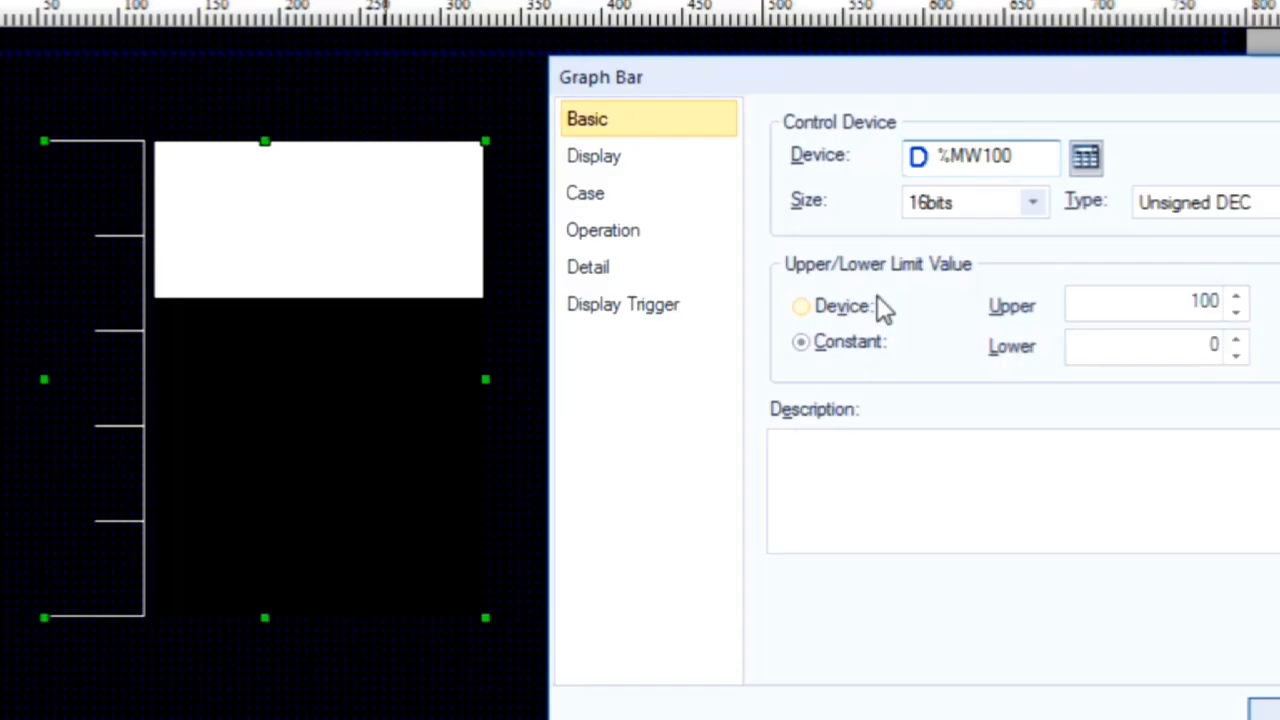
pyautogui.click(854, 307)
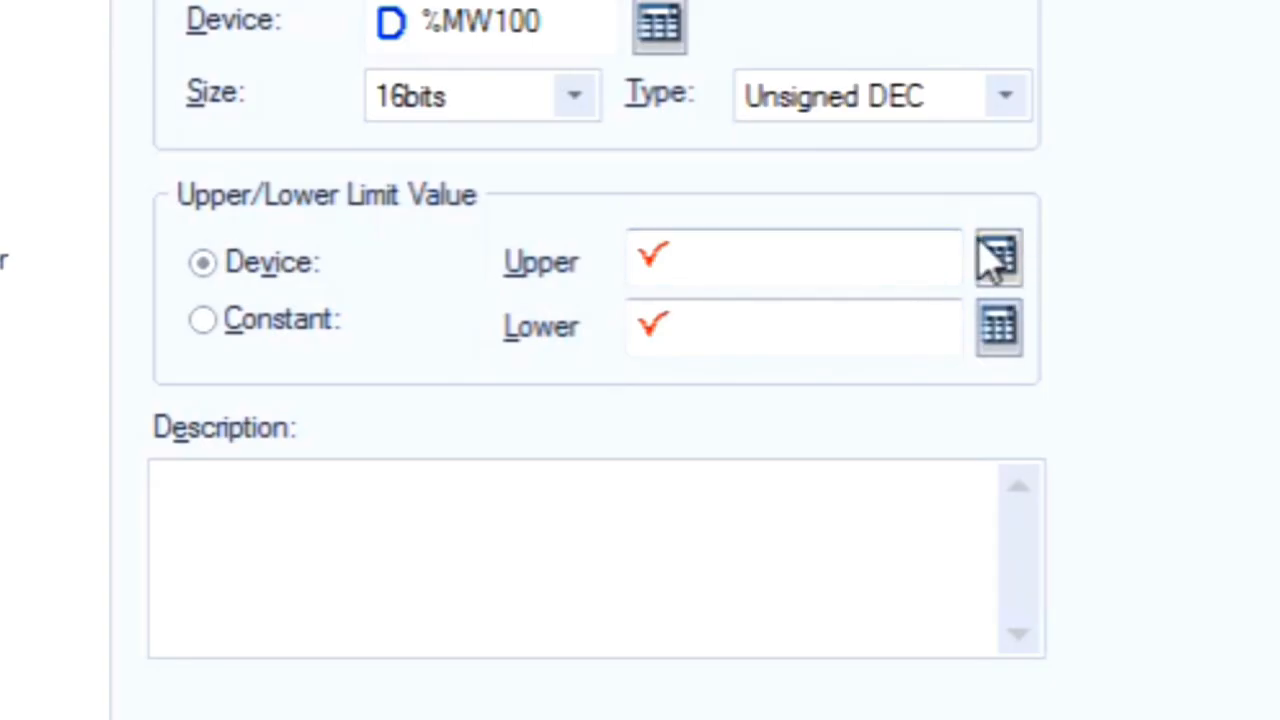
pyautogui.click(1000, 333)
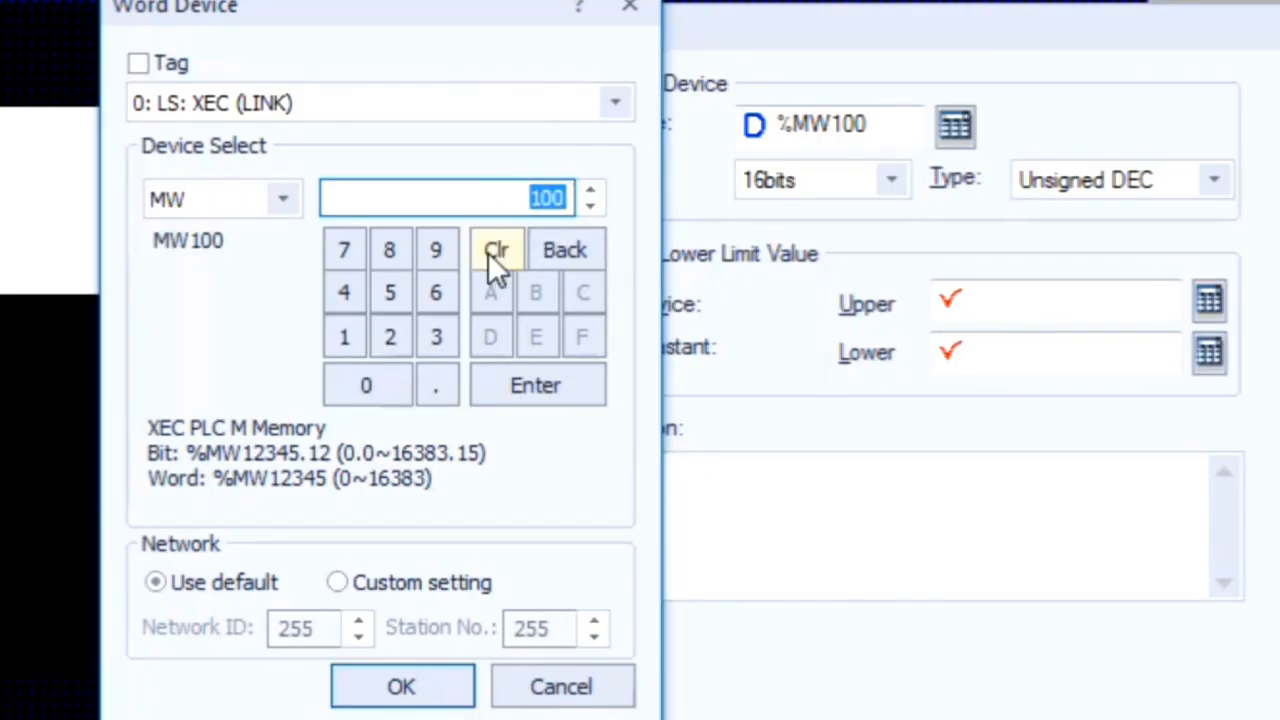
pyautogui.click(386, 388)
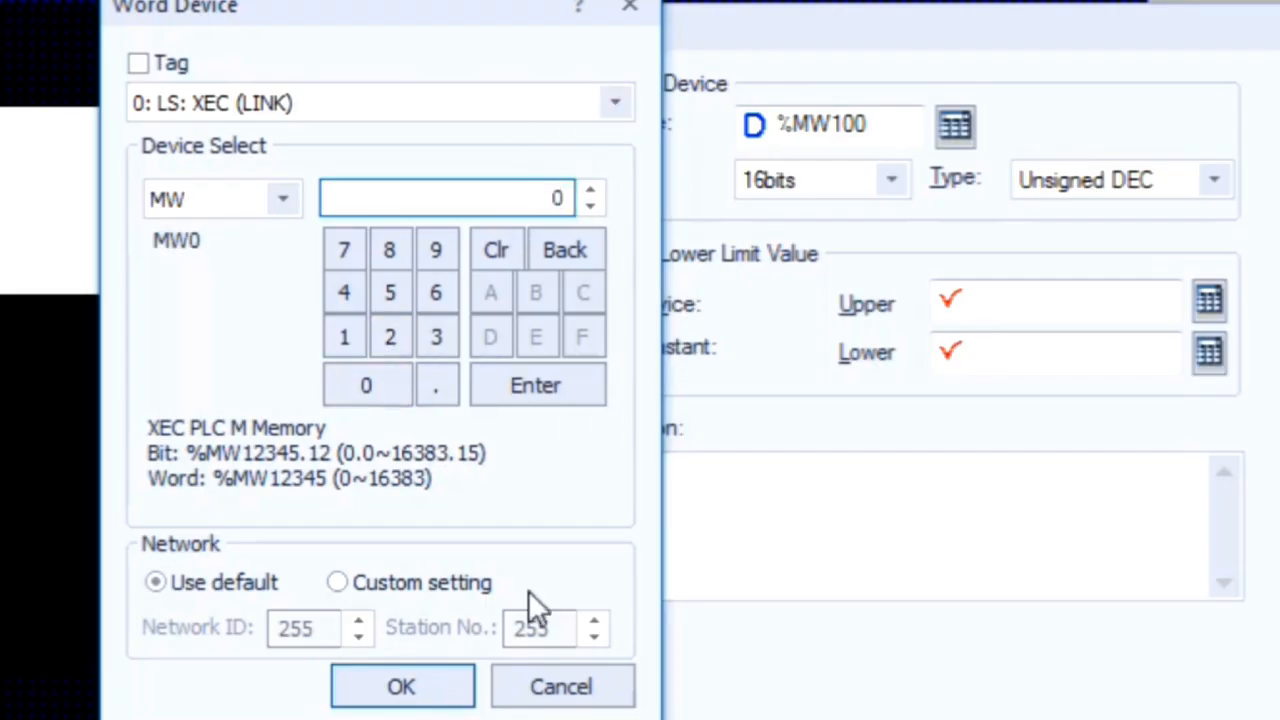
pyautogui.click(402, 688)
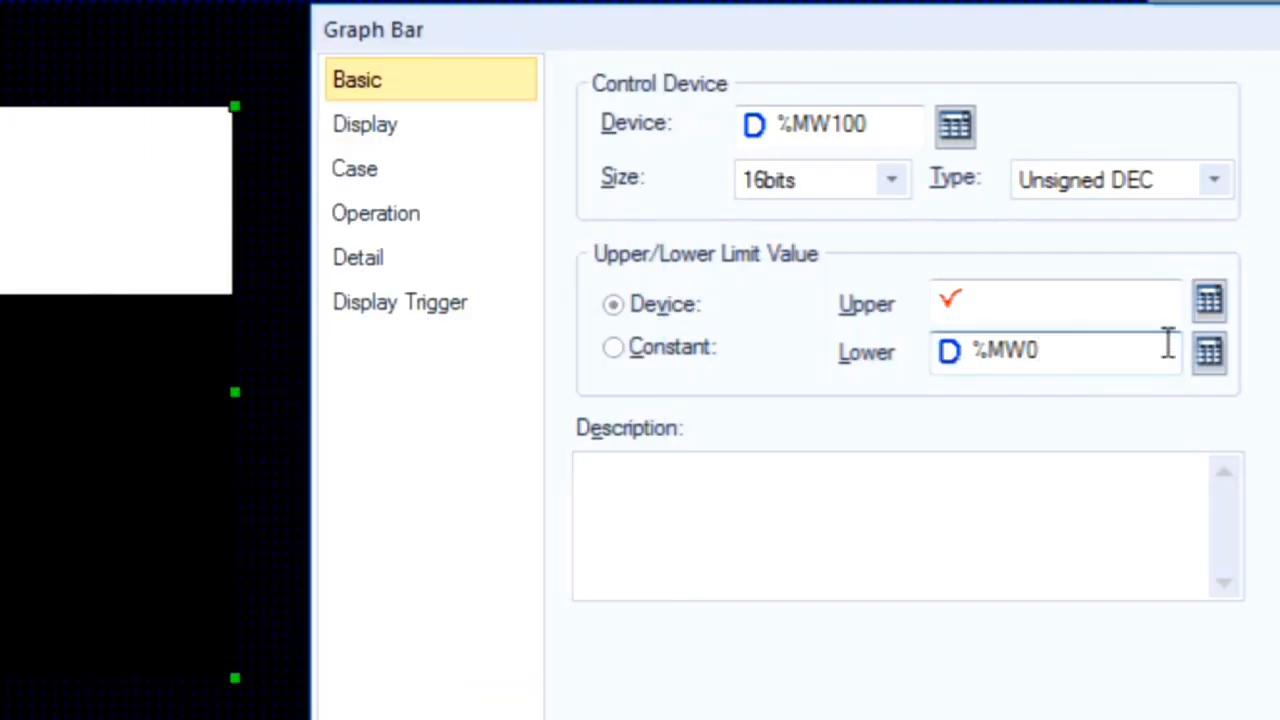
pyautogui.click(1207, 301)
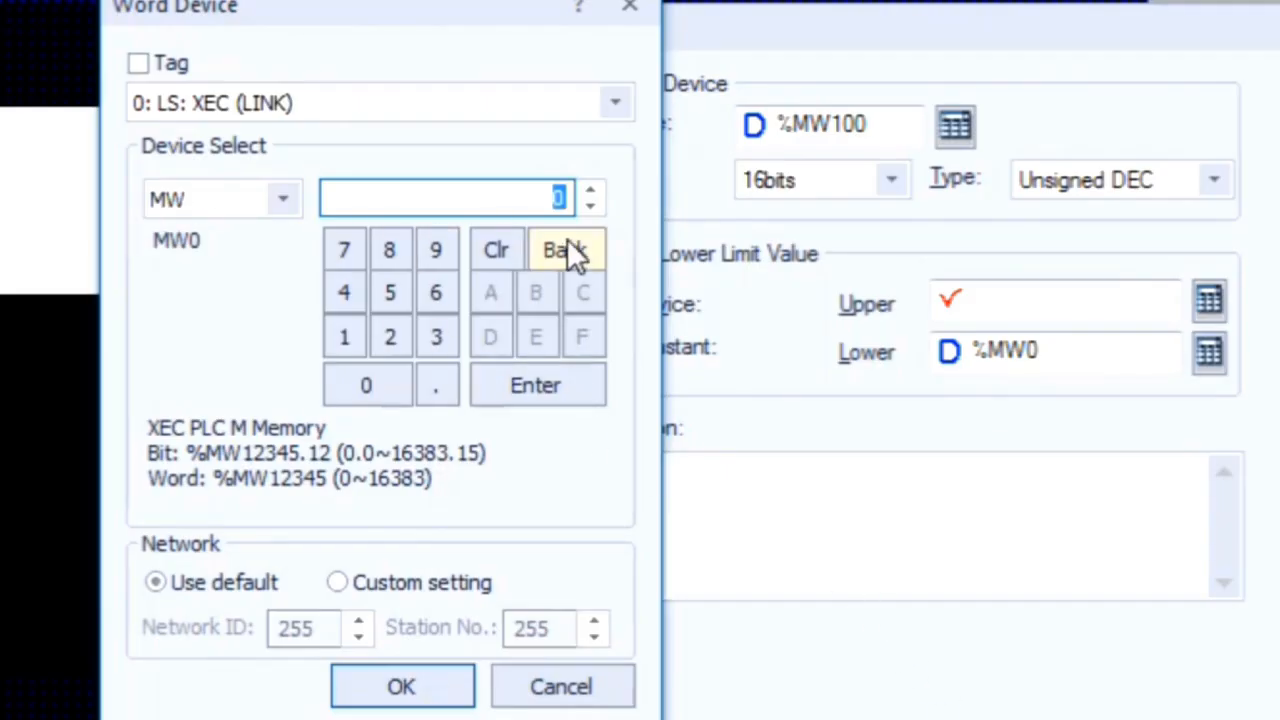
pyautogui.click(331, 335)
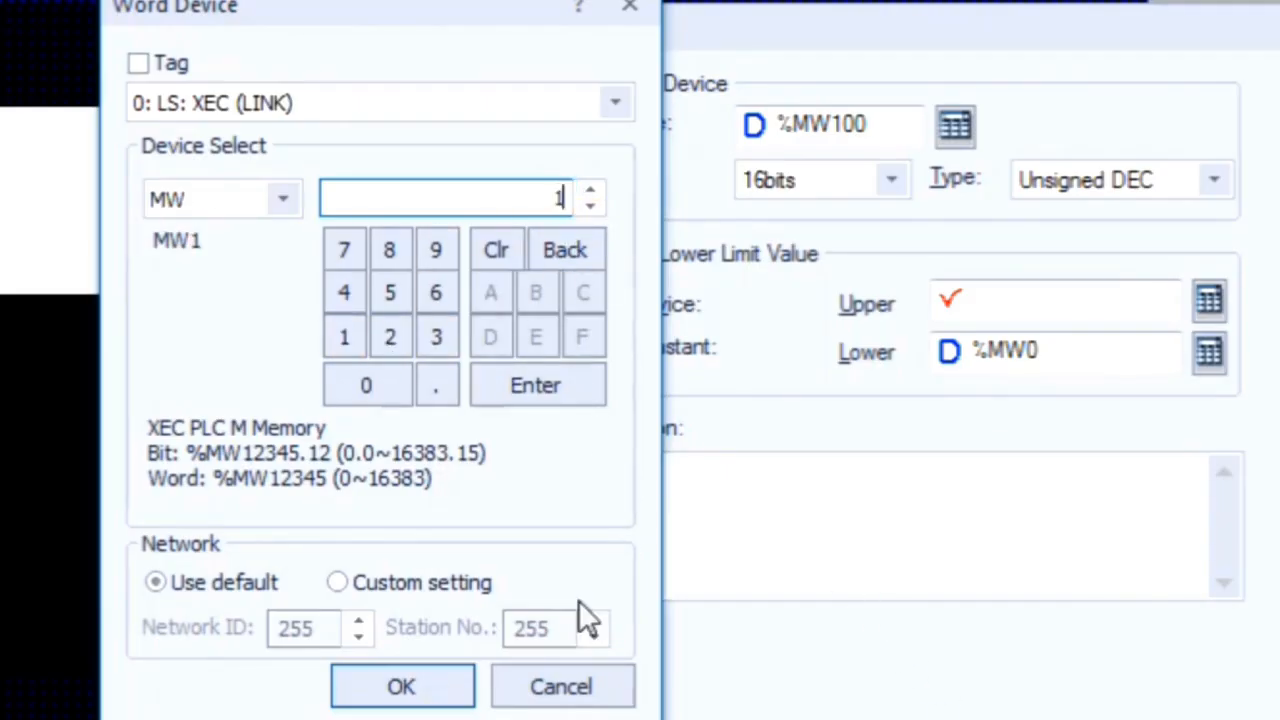
pyautogui.click(402, 687)
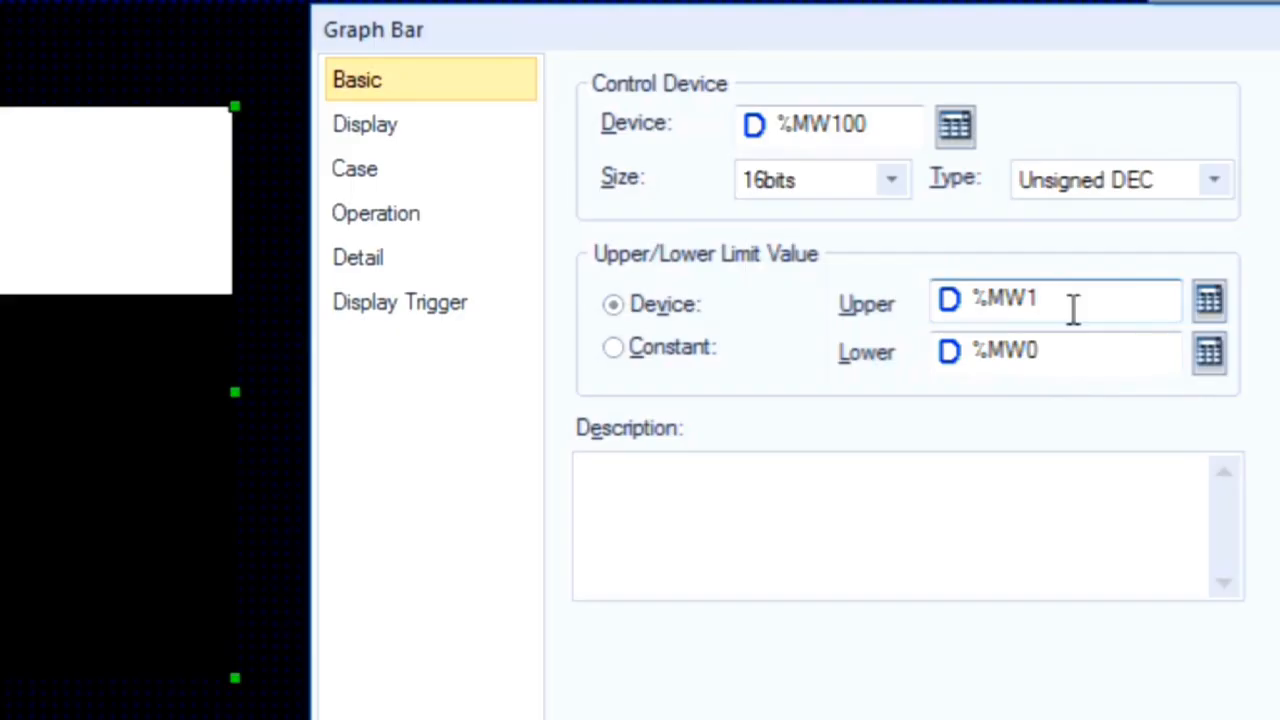
pyautogui.click(677, 352)
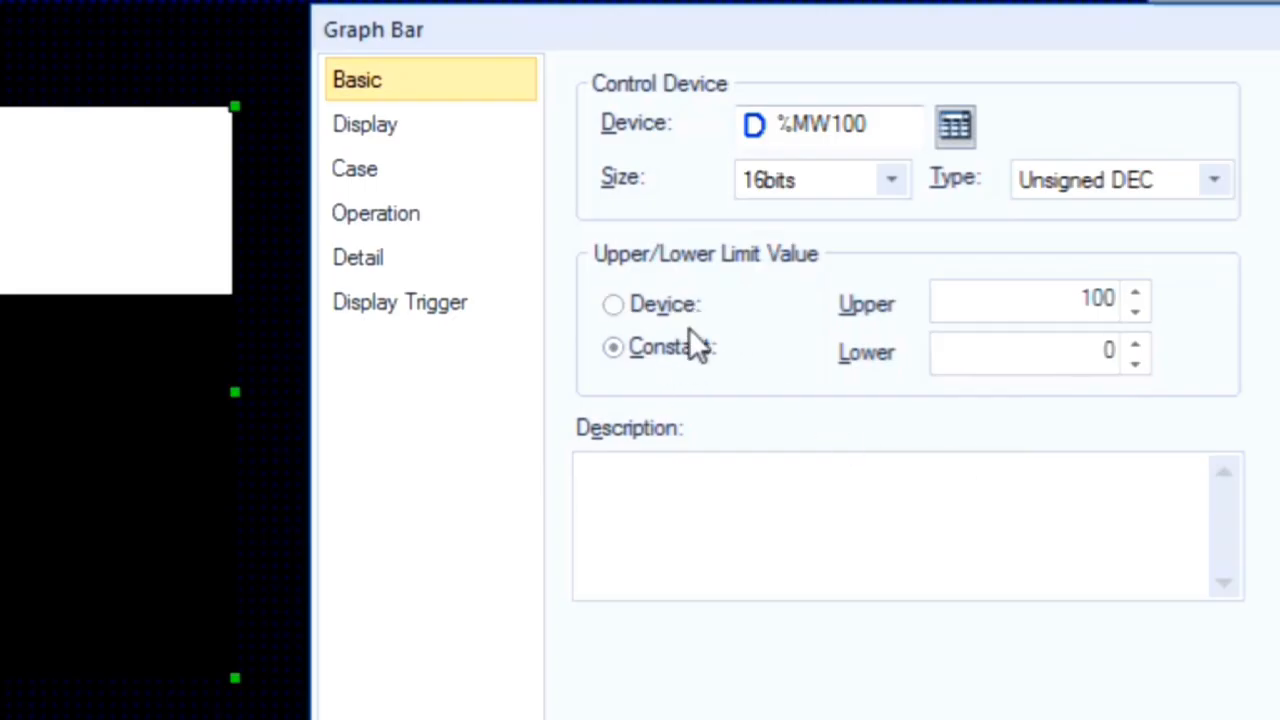
# Step: Set the bar graph's pattern foreground color to green and apply the settings
pyautogui.click(443, 126)
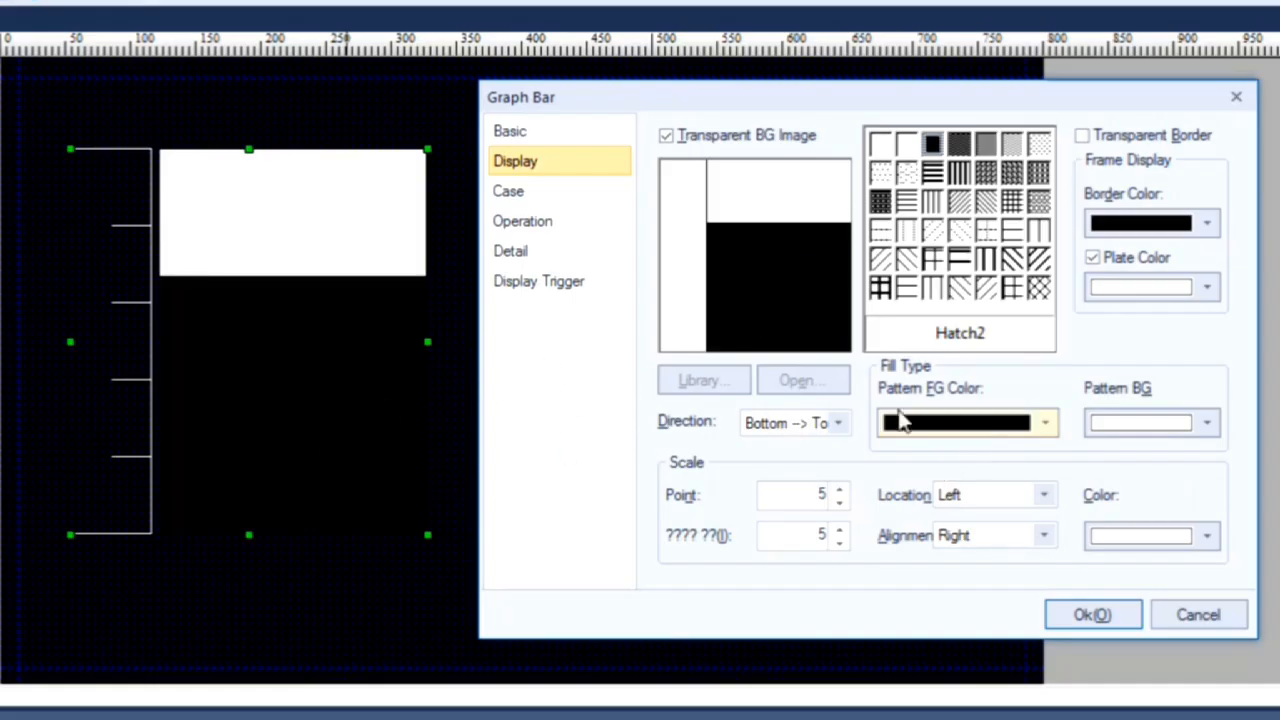
pyautogui.click(1045, 424)
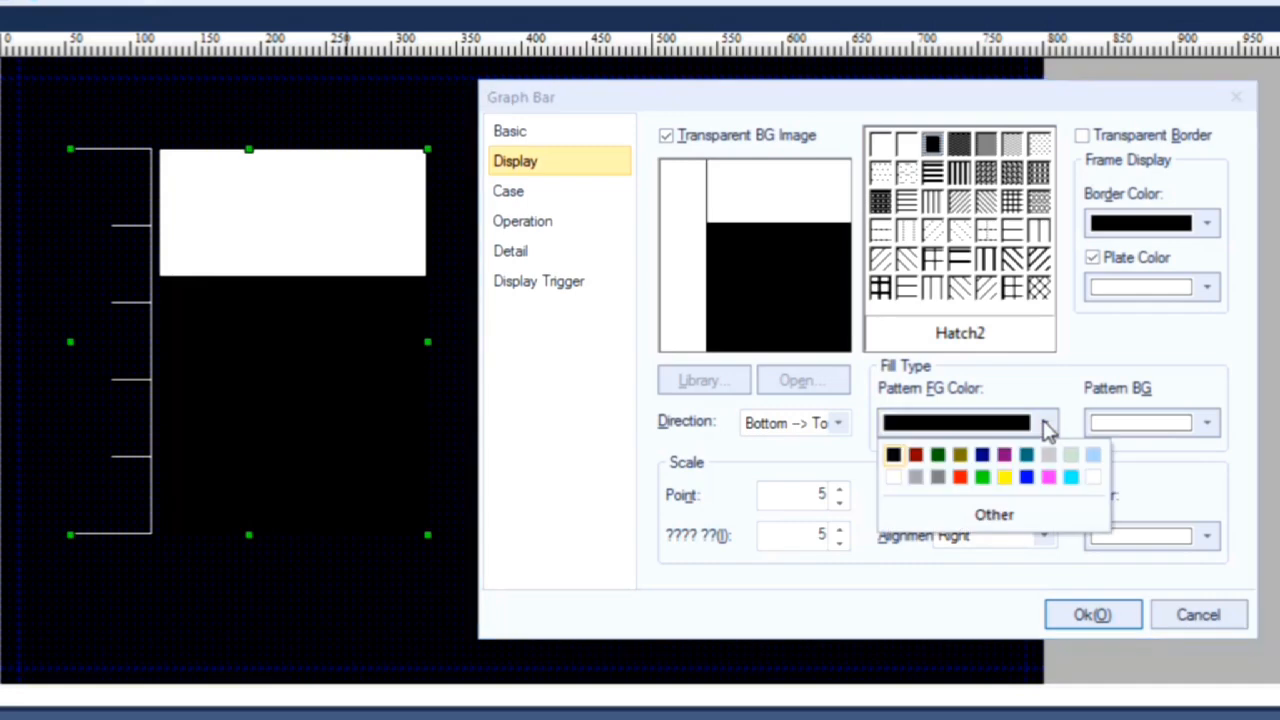
pyautogui.click(983, 477)
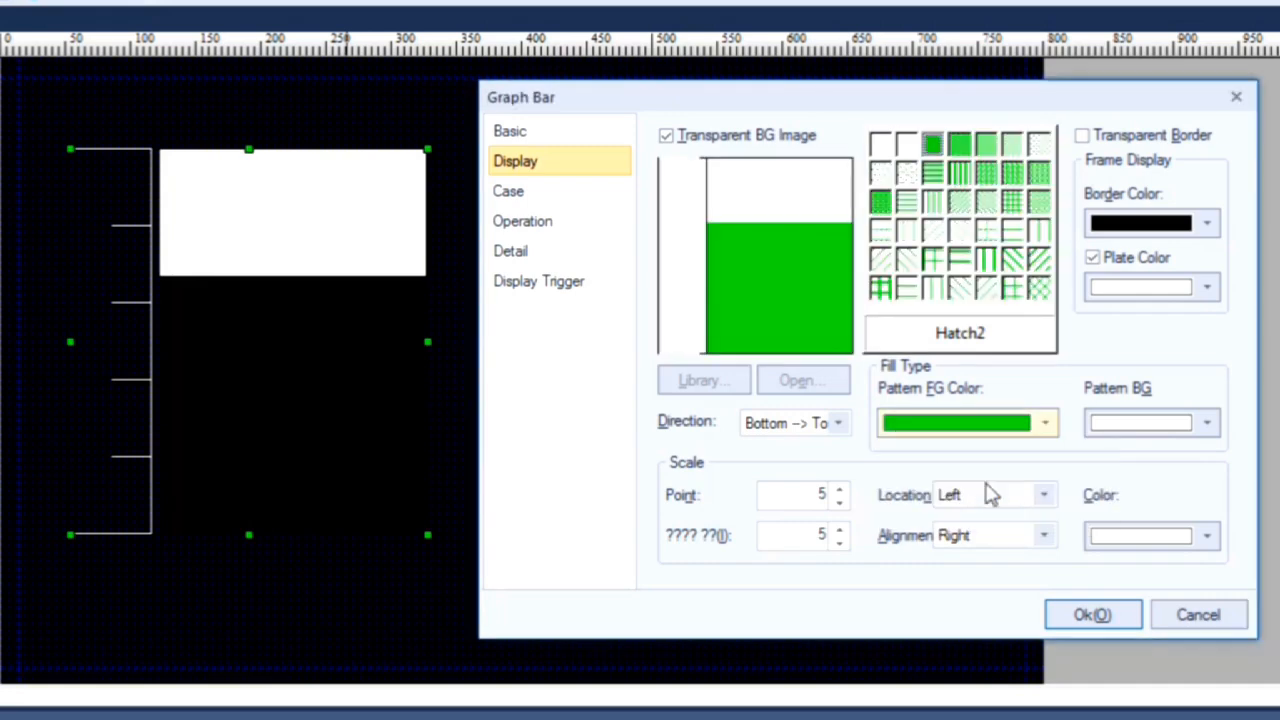
pyautogui.click(1090, 614)
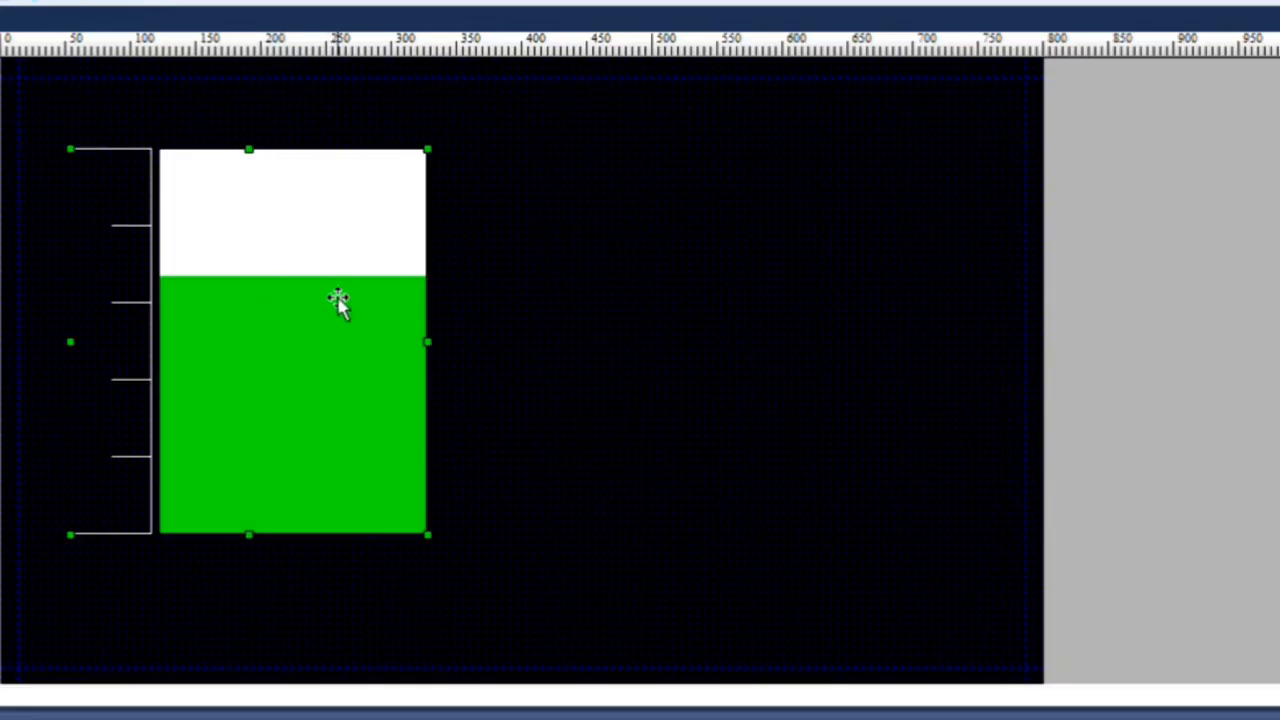
# Step: Change the bar graph's fill direction to Left --> Right and apply it
pyautogui.doubleClick(326, 350)
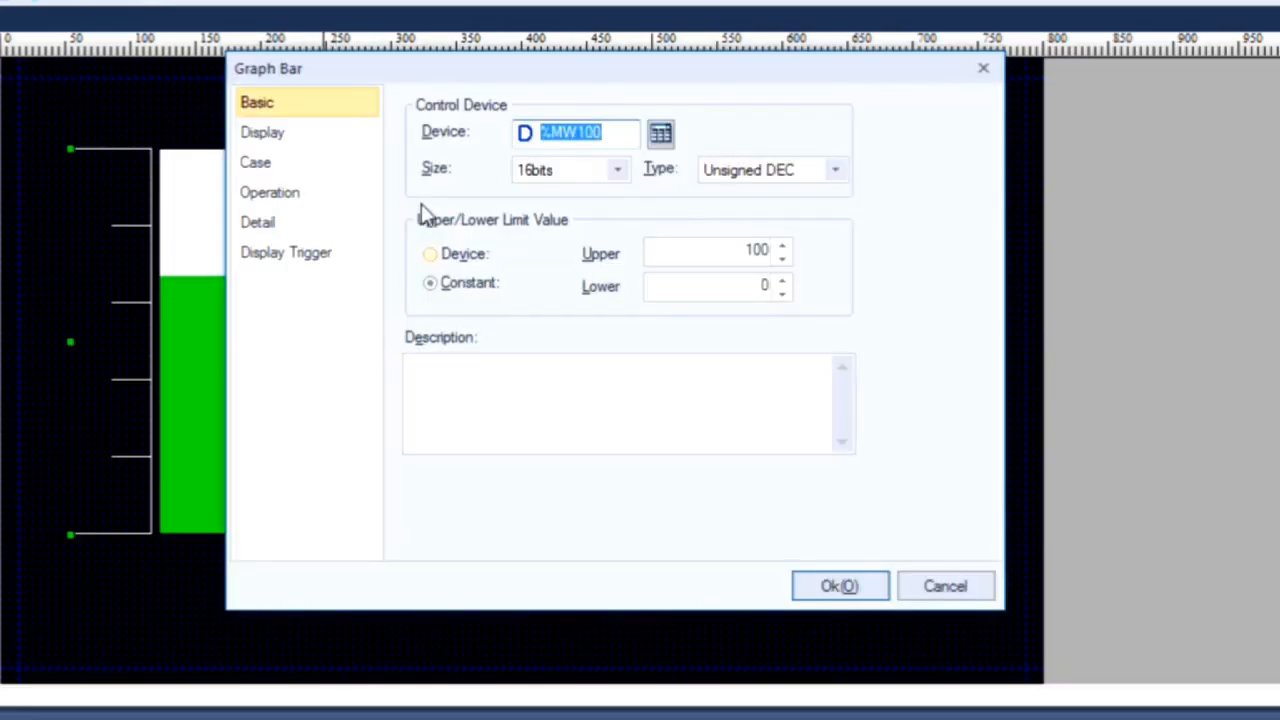
pyautogui.click(306, 140)
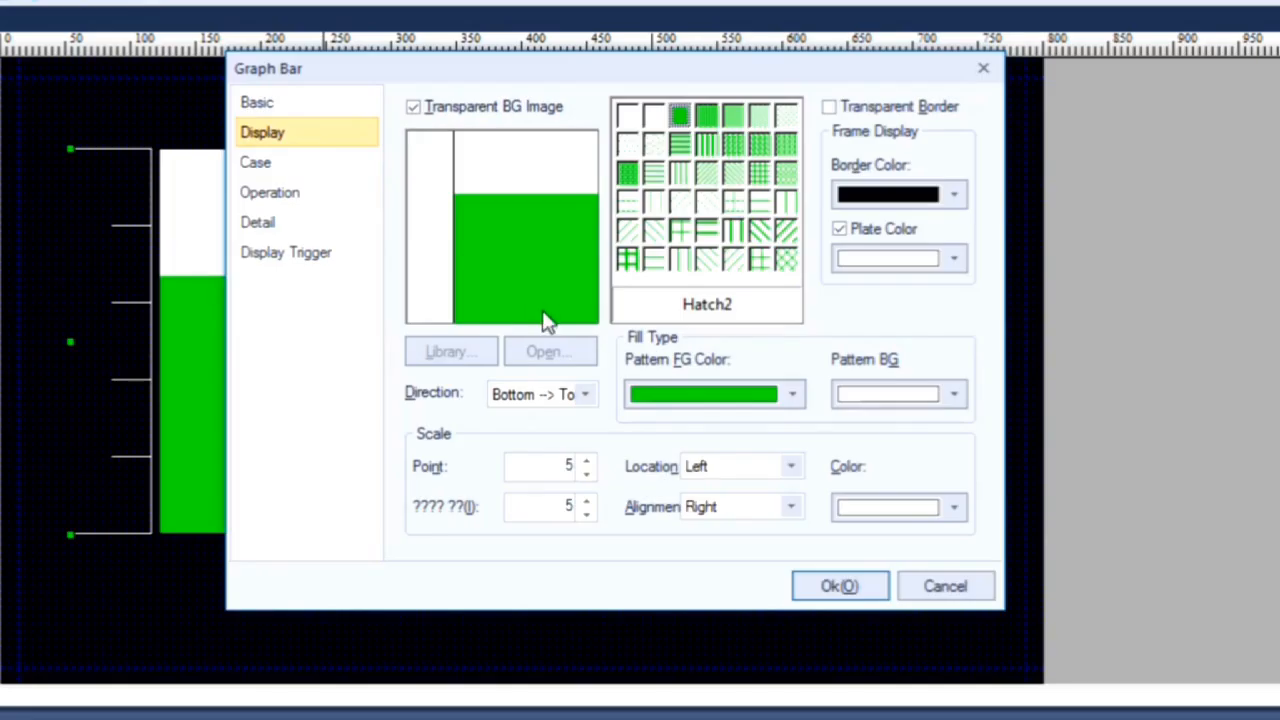
pyautogui.moveTo(363, 77); pyautogui.dragTo(617, 108)
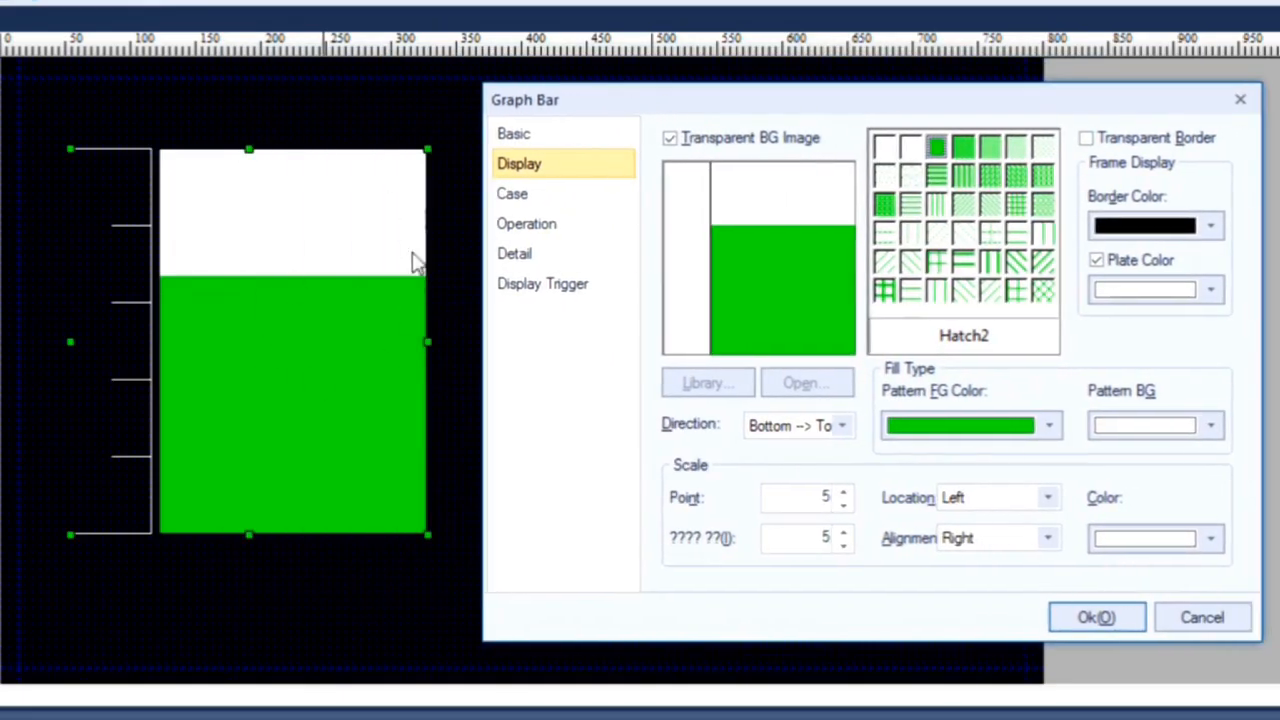
pyautogui.click(842, 427)
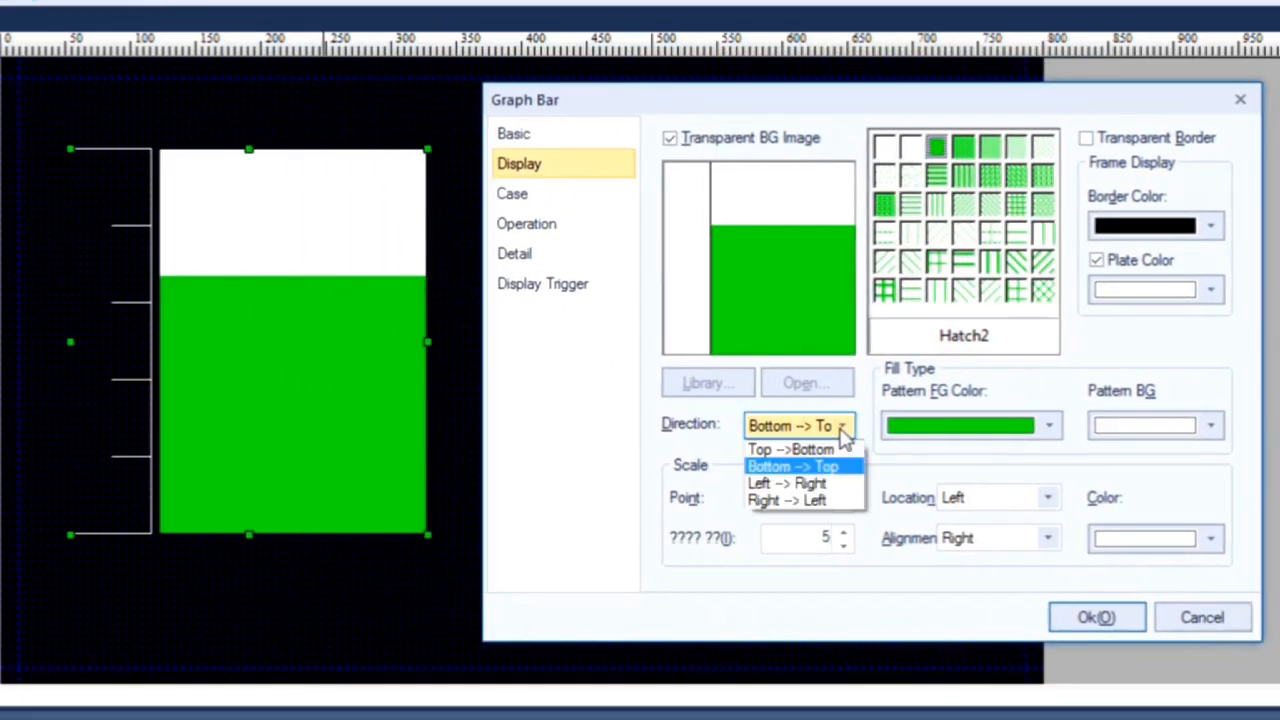
pyautogui.click(814, 484)
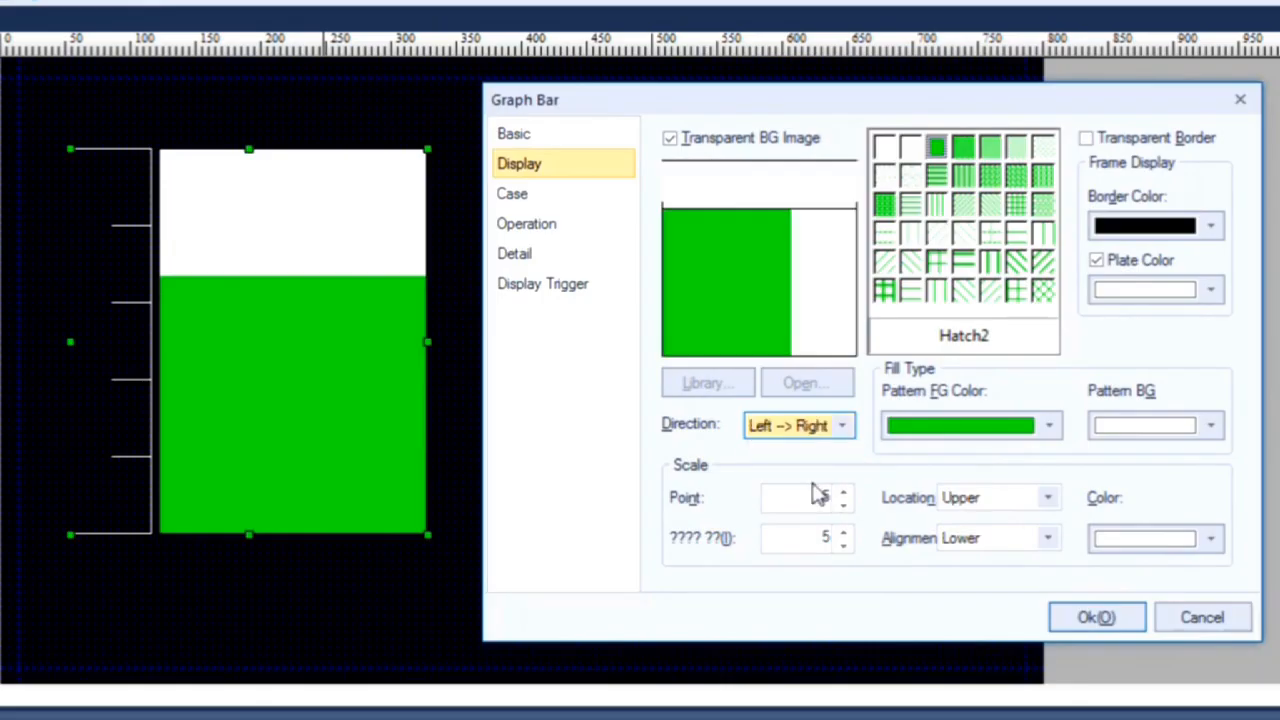
pyautogui.click(1098, 618)
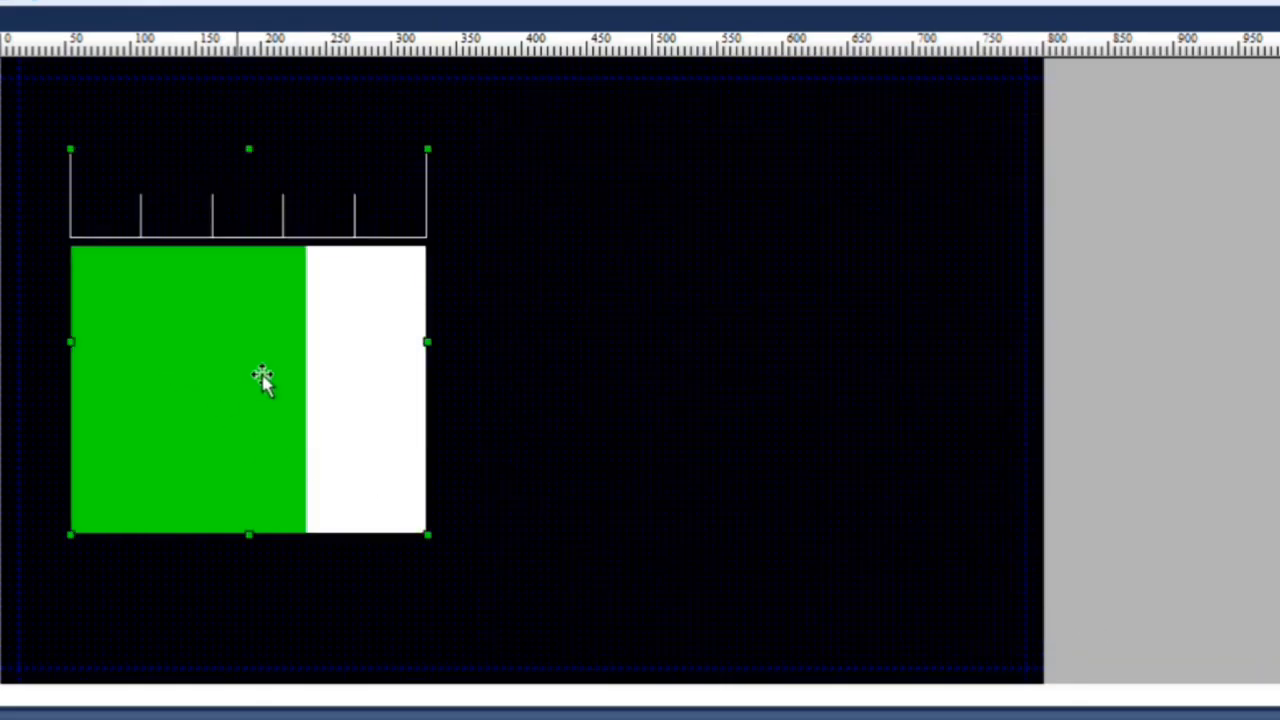
# Step: Set the bar graph's fill direction to Right --> Left and apply it
pyautogui.doubleClick(385, 390)
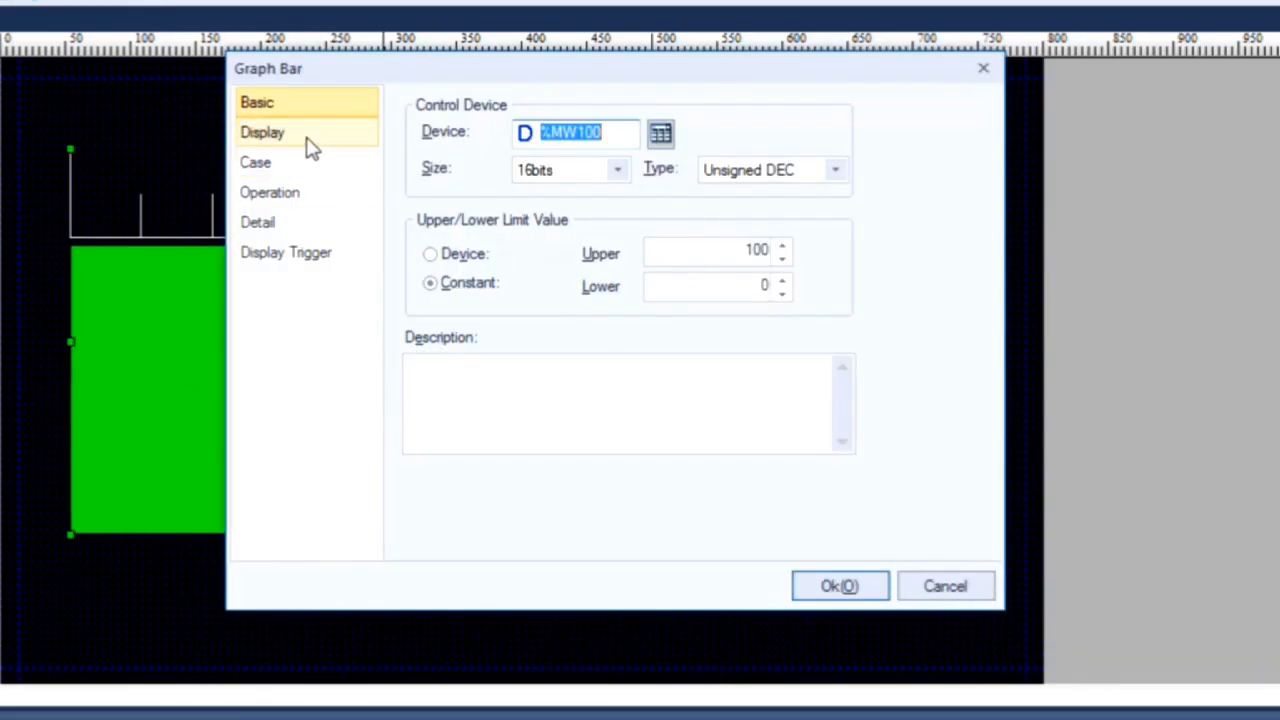
pyautogui.click(315, 140)
pyautogui.click(585, 398)
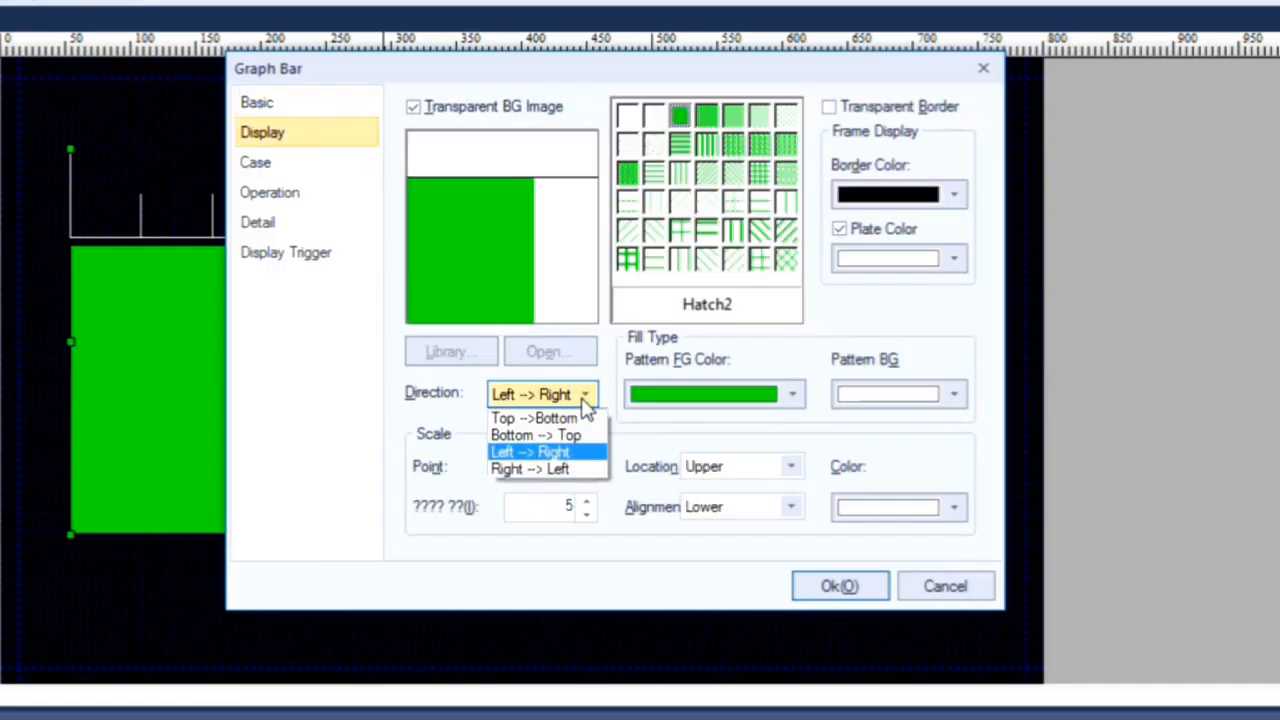
pyautogui.click(545, 468)
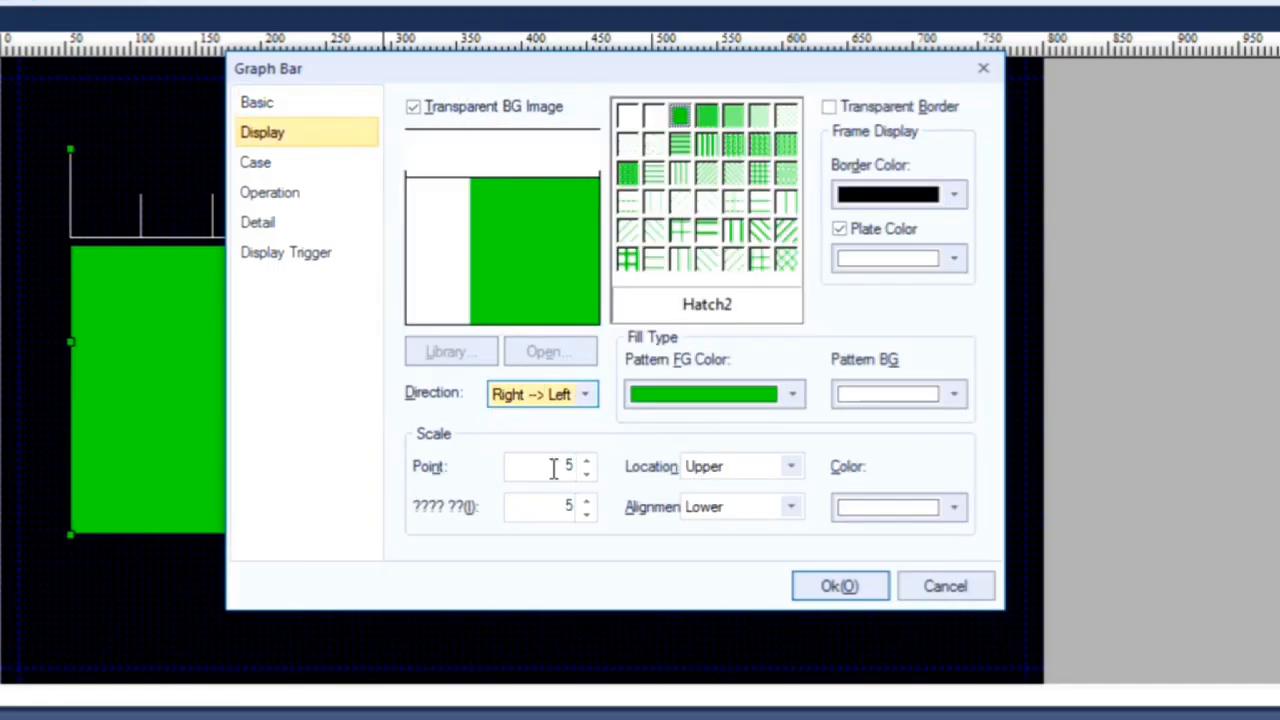
pyautogui.click(812, 585)
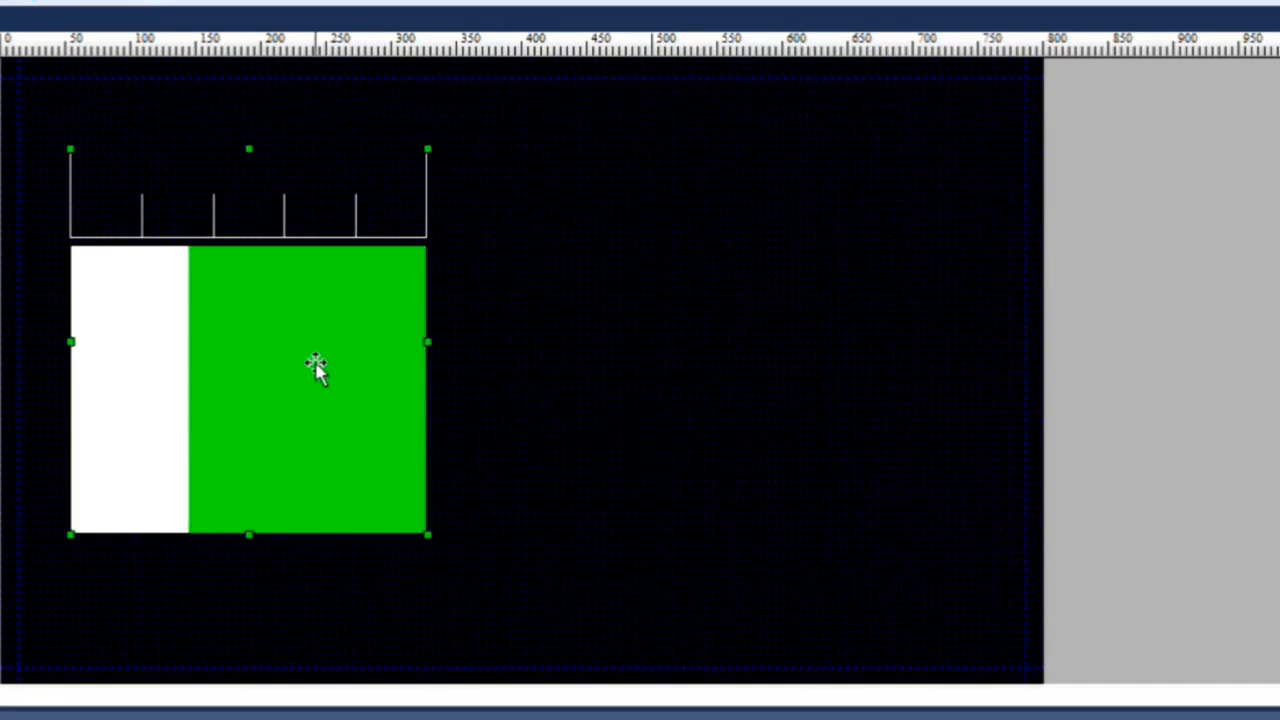
# Step: Try the Top --> Bottom fill direction for the bar graph, set it to Bottom --> Top instead and apply it
pyautogui.doubleClick(314, 368)
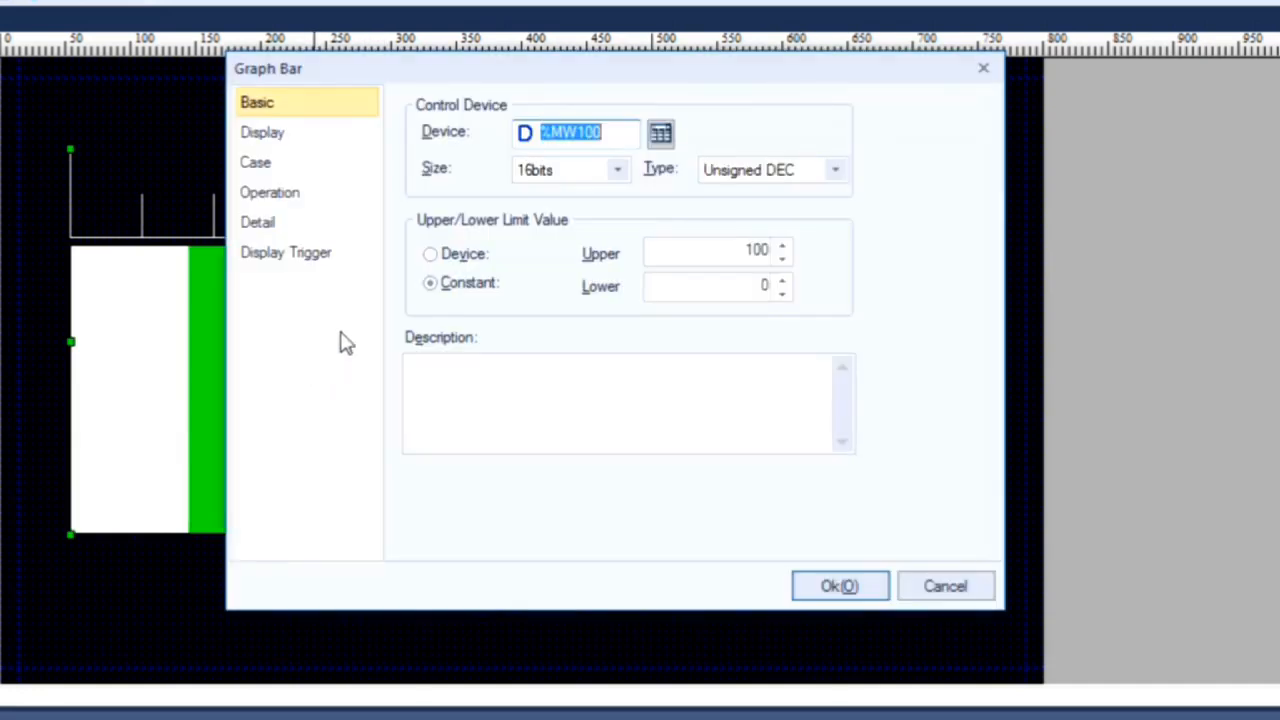
pyautogui.click(292, 140)
pyautogui.click(585, 396)
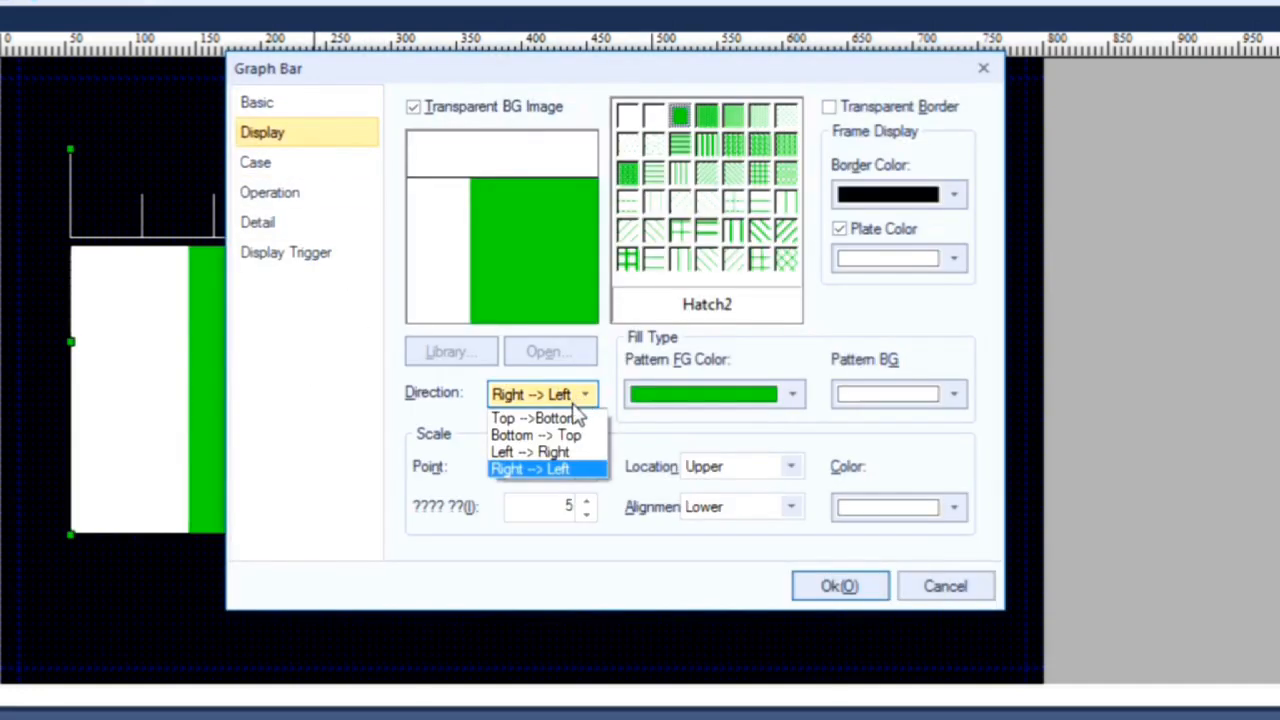
pyautogui.click(567, 417)
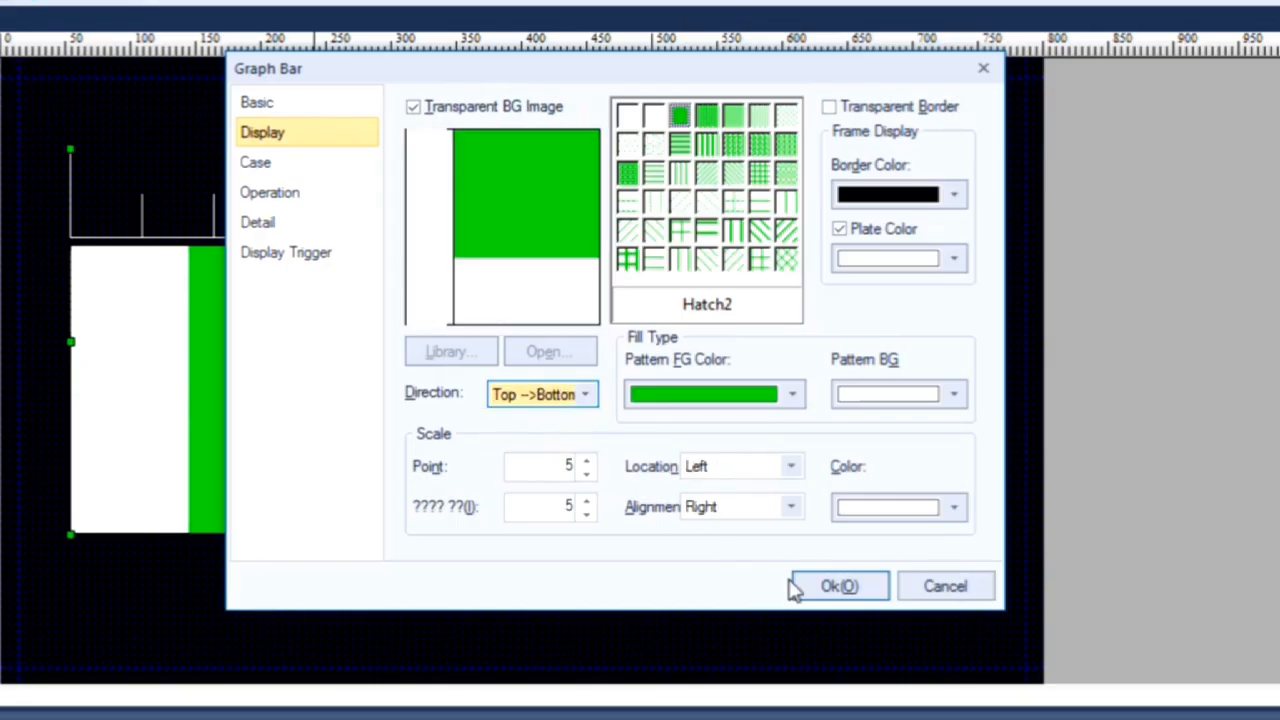
pyautogui.click(587, 397)
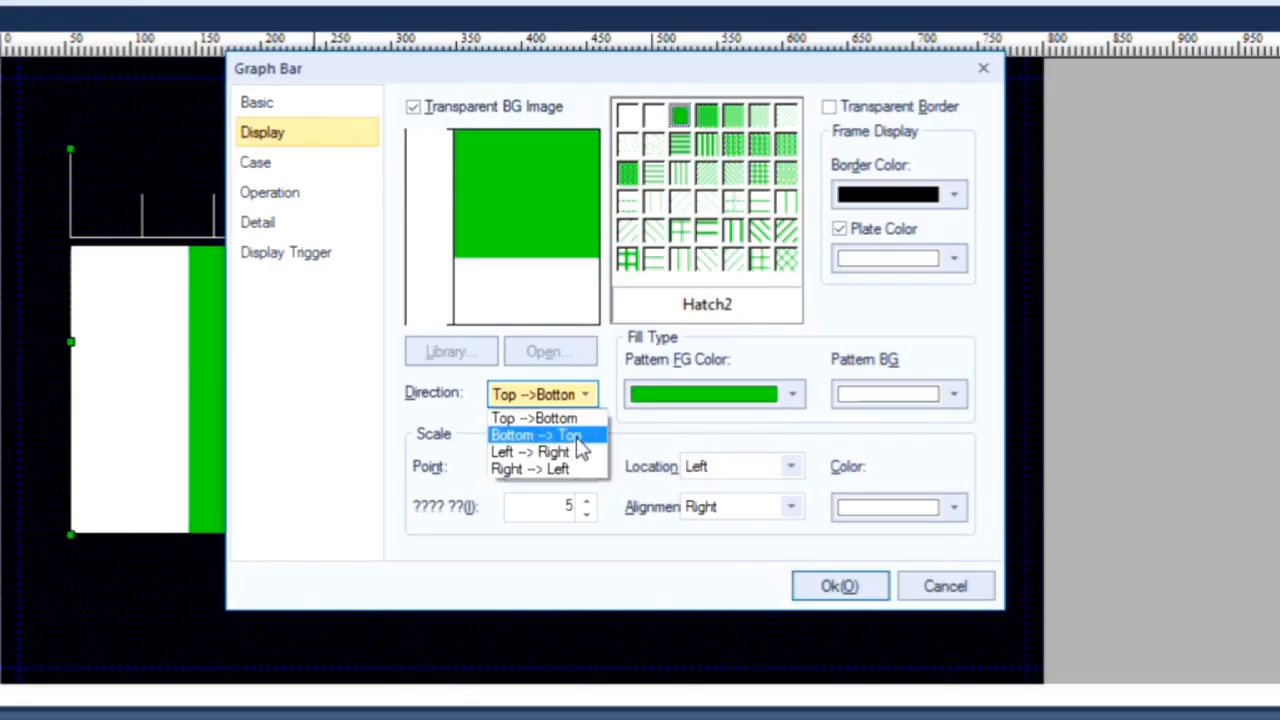
pyautogui.click(580, 440)
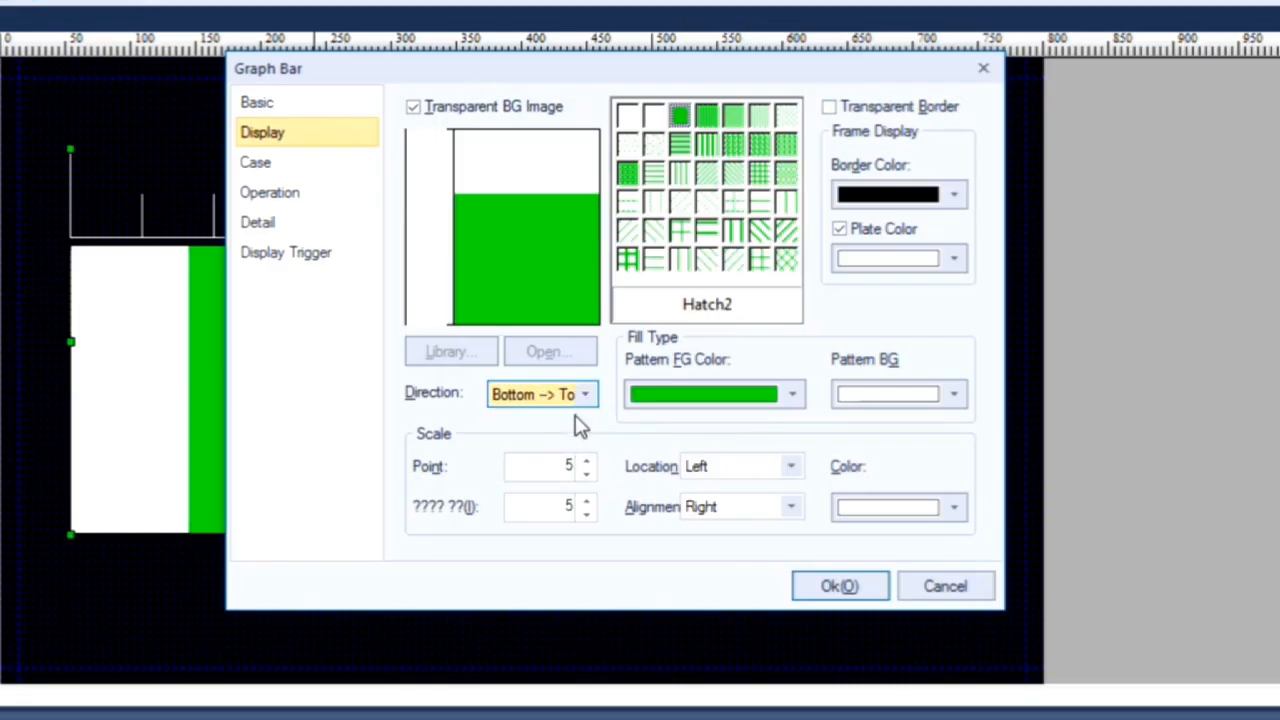
pyautogui.click(838, 586)
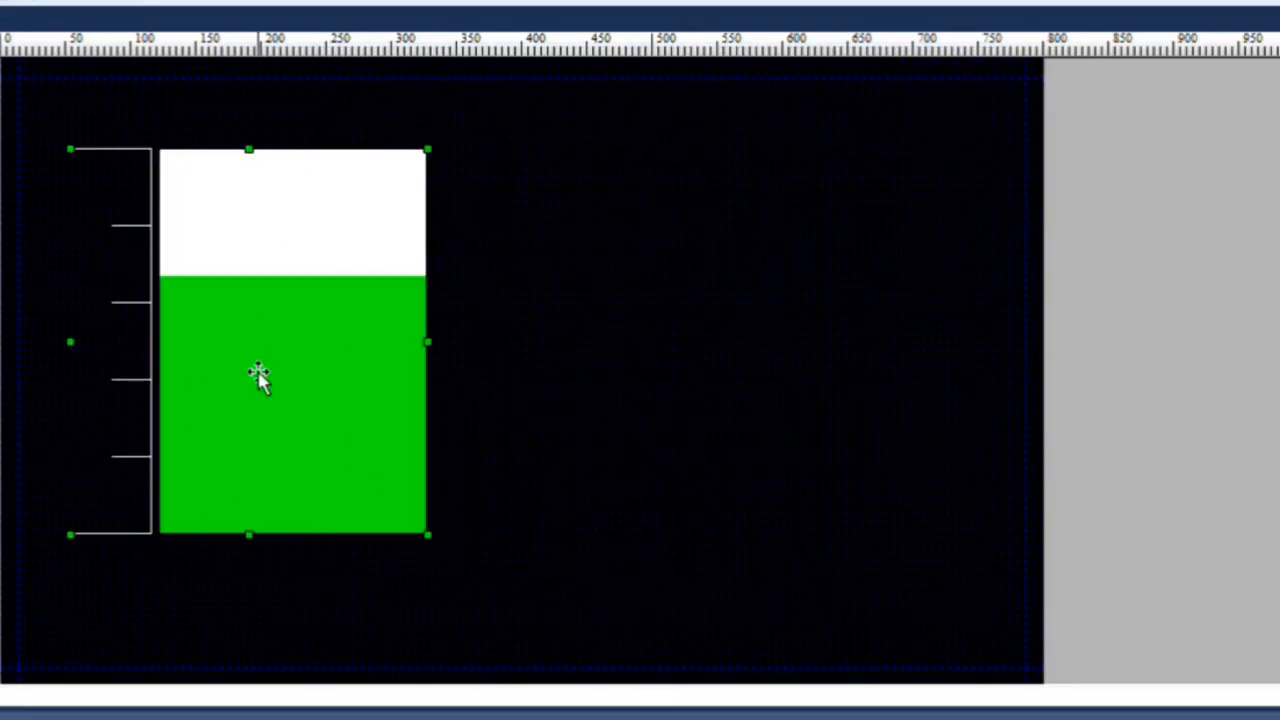
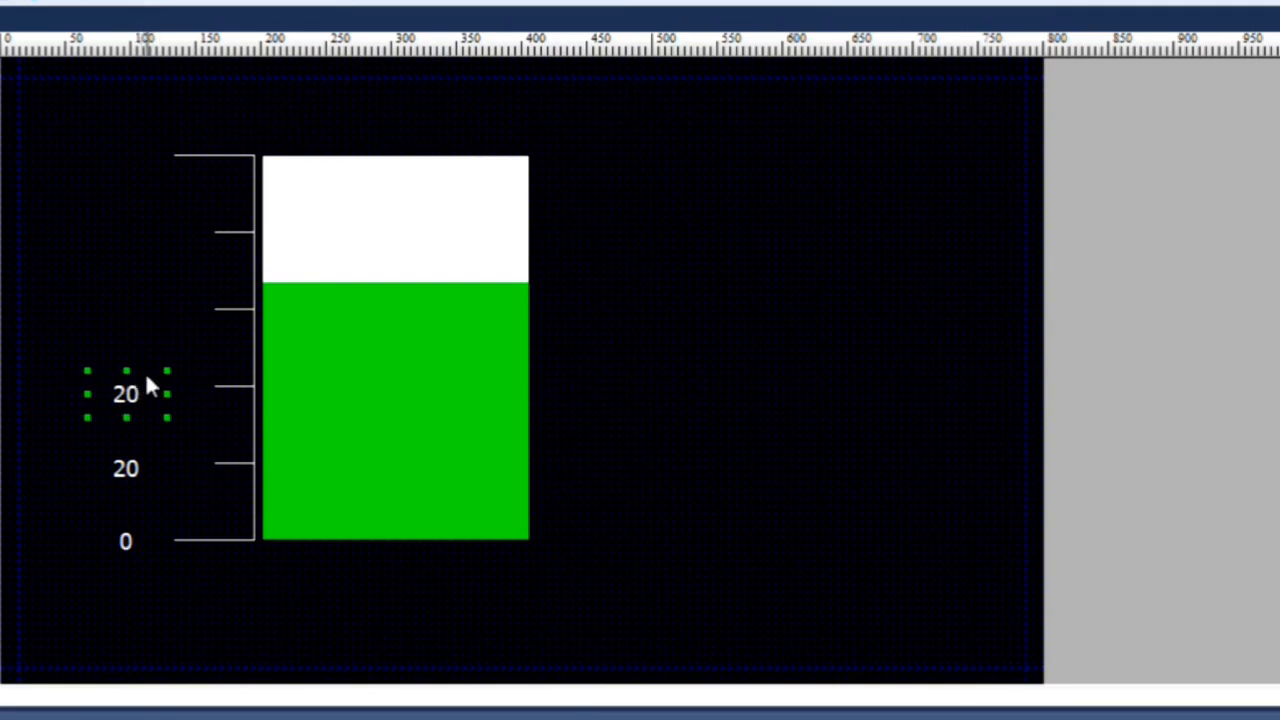
# Step: Change the text of the copied label beside the third scale tick from the bottom to 40
pyautogui.doubleClick(126, 392)
pyautogui.moveTo(482, 106); pyautogui.dragTo(443, 106)
pyautogui.write('40')
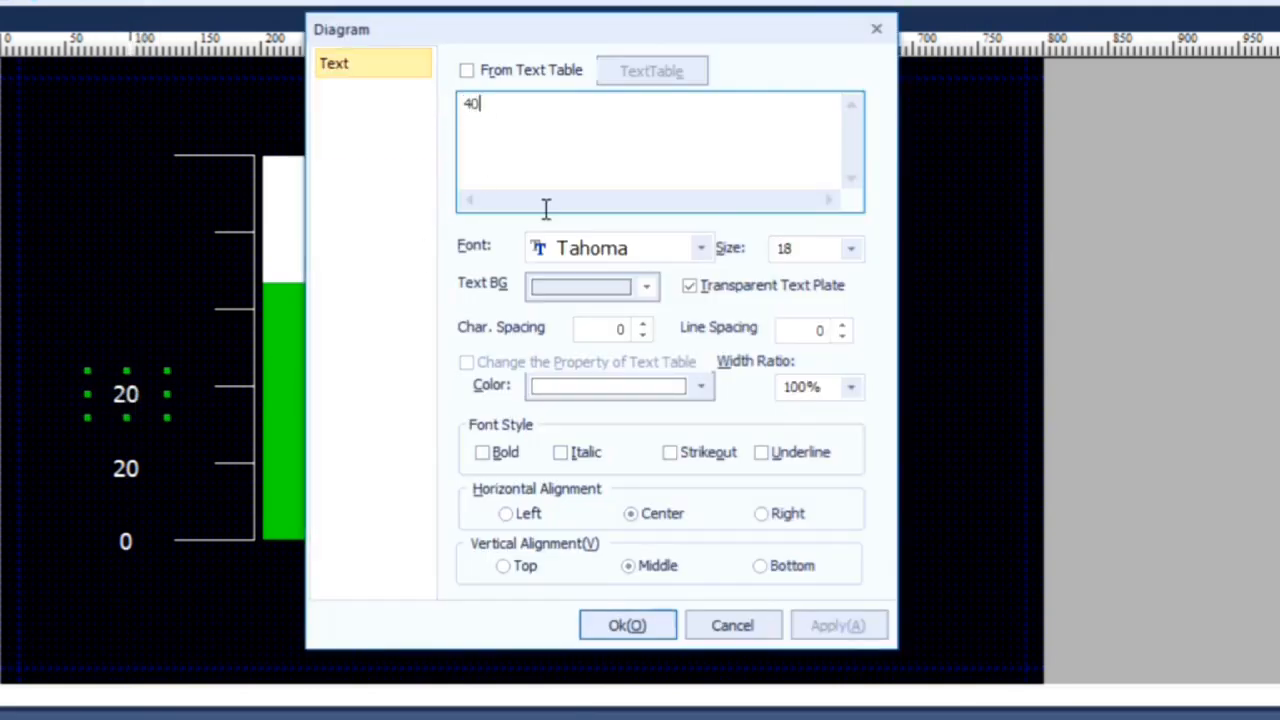
pyautogui.click(655, 630)
# Step: Paste another copy of the label, place it beside the fourth scale tick from the bottom and set its text to 60
pyautogui.click(143, 318)
pyautogui.rightClick(141, 311)
pyautogui.click(205, 227)
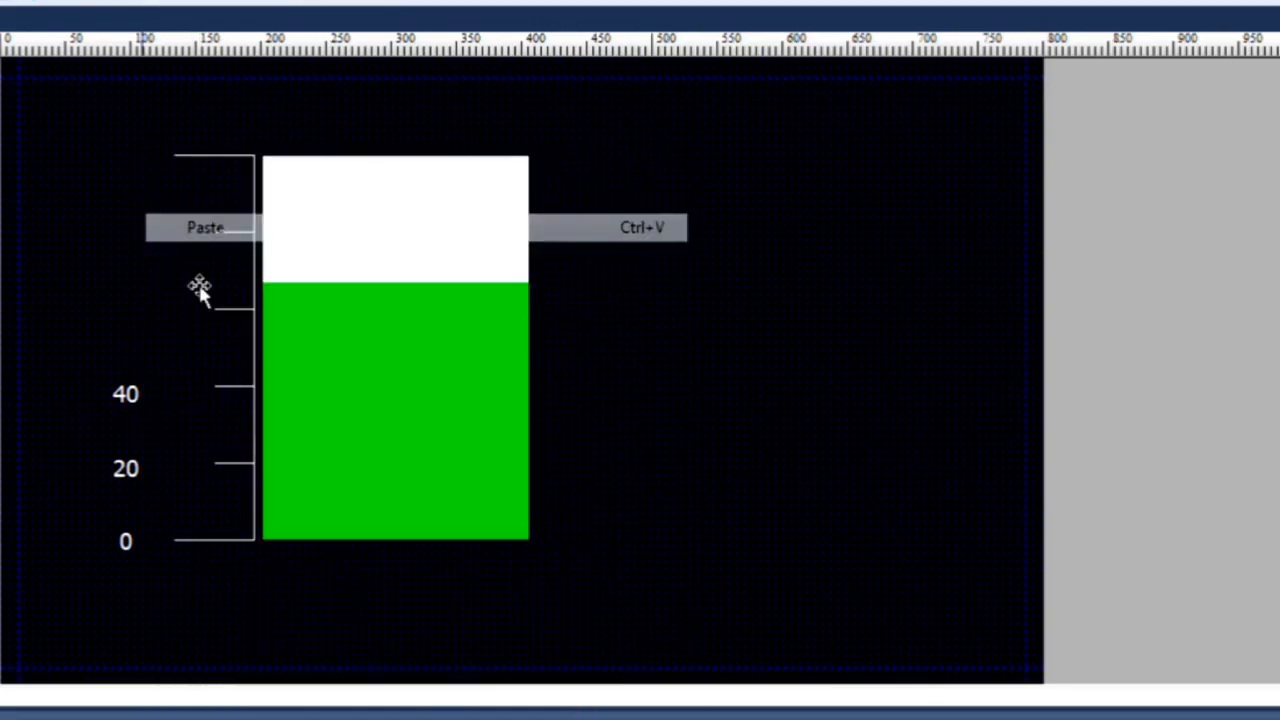
pyautogui.moveTo(166, 506); pyautogui.dragTo(146, 316)
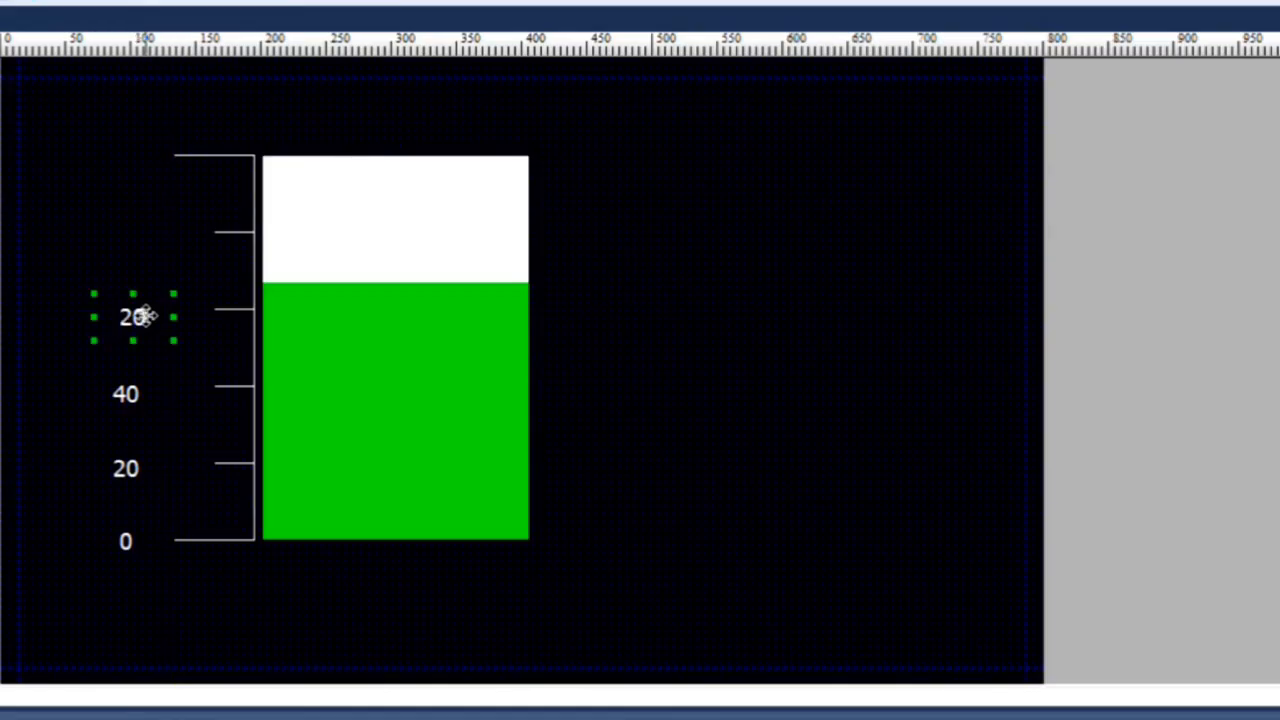
pyautogui.doubleClick(145, 316)
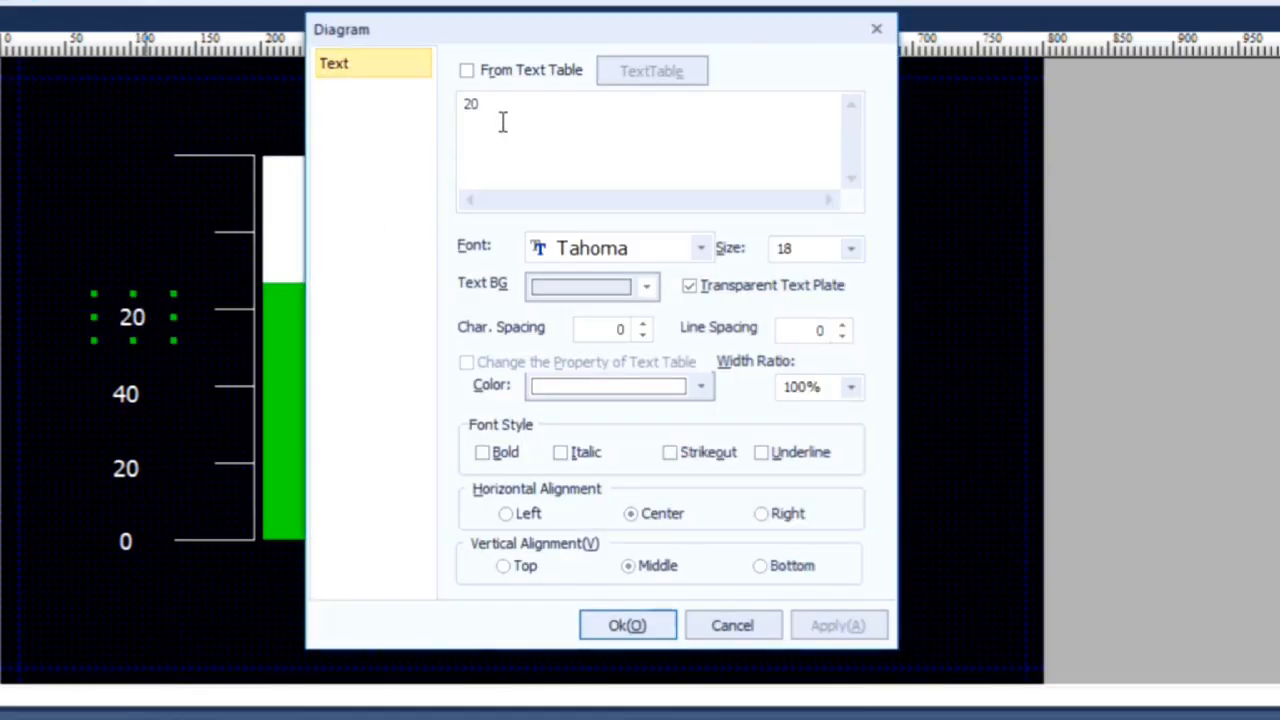
pyautogui.moveTo(477, 104); pyautogui.dragTo(420, 110)
pyautogui.write('60')
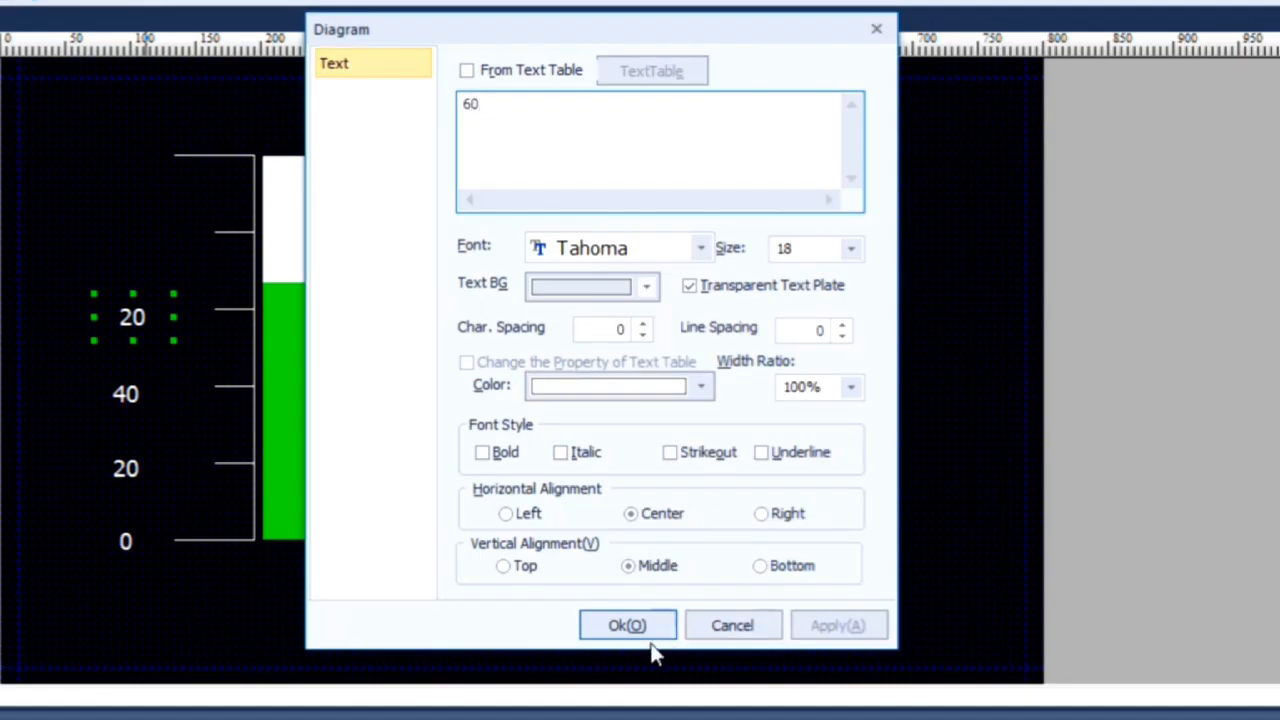
pyautogui.click(643, 628)
# Step: Paste another label copy beside the fifth scale tick from the bottom and align the 60 label with its own tick
pyautogui.click(122, 244)
pyautogui.rightClick(122, 244)
pyautogui.click(195, 229)
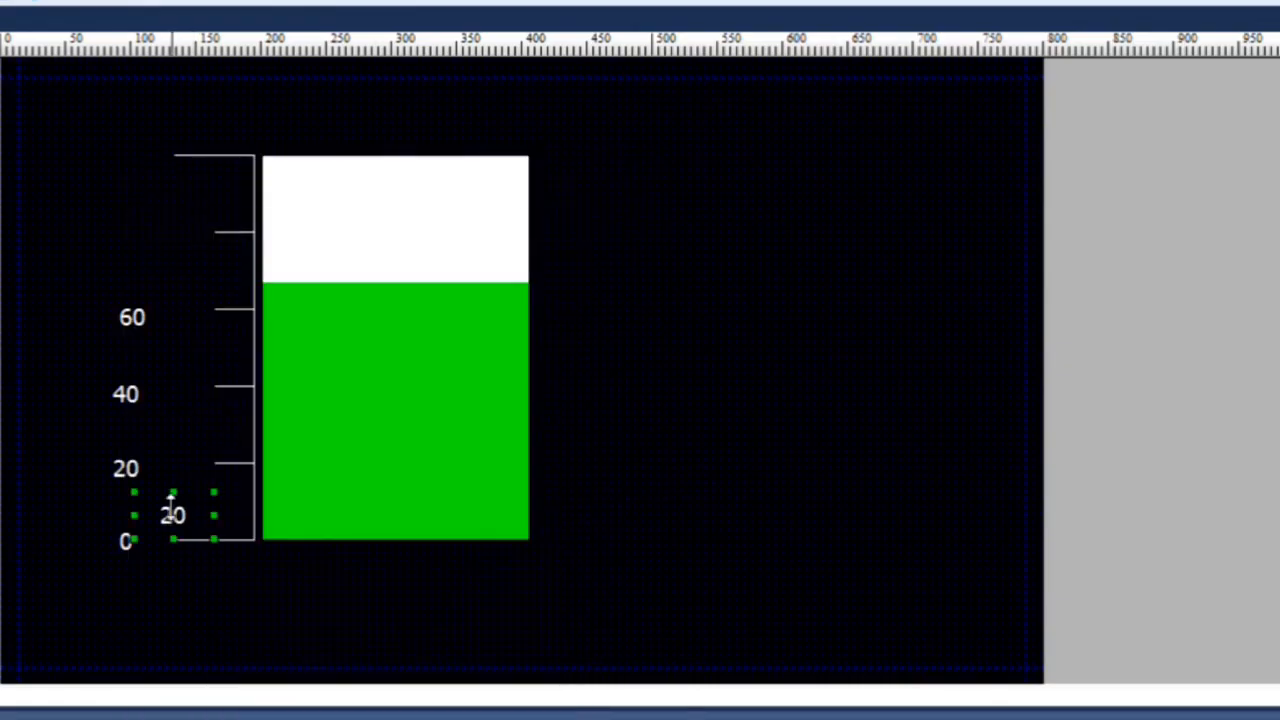
pyautogui.moveTo(183, 525); pyautogui.dragTo(155, 224)
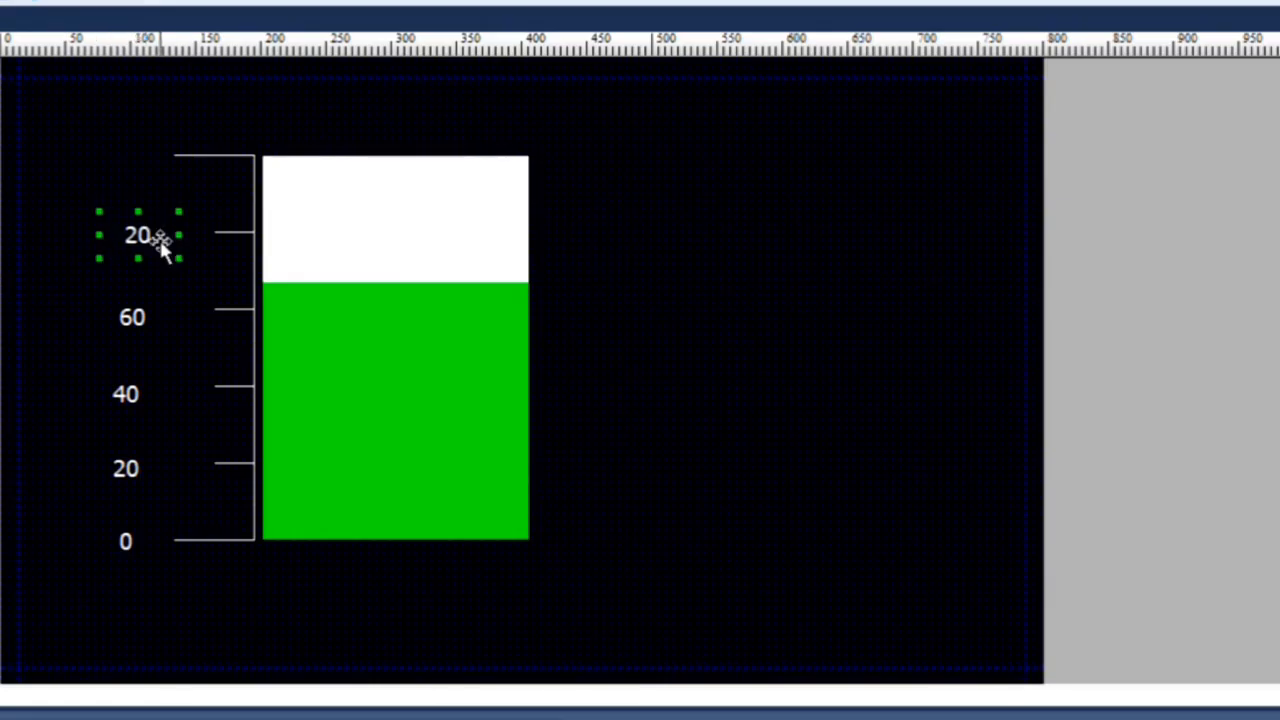
pyautogui.moveTo(143, 309); pyautogui.dragTo(149, 290)
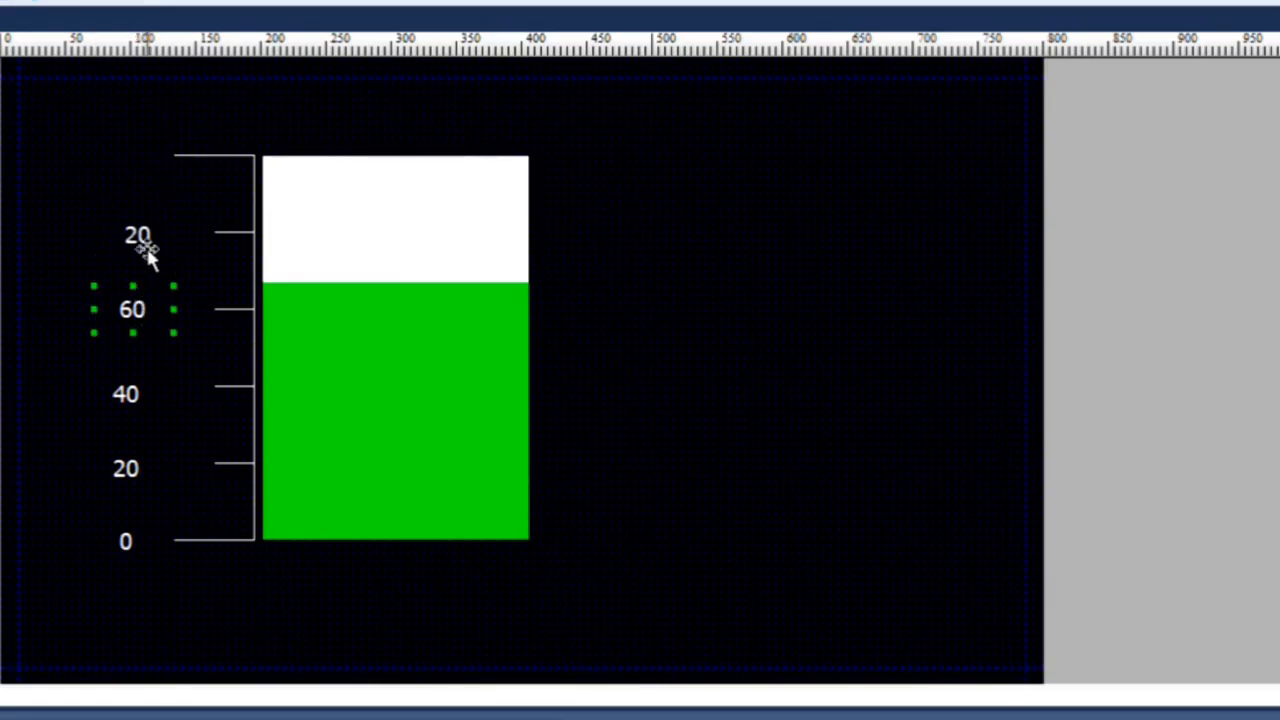
pyautogui.moveTo(147, 238); pyautogui.dragTo(145, 231)
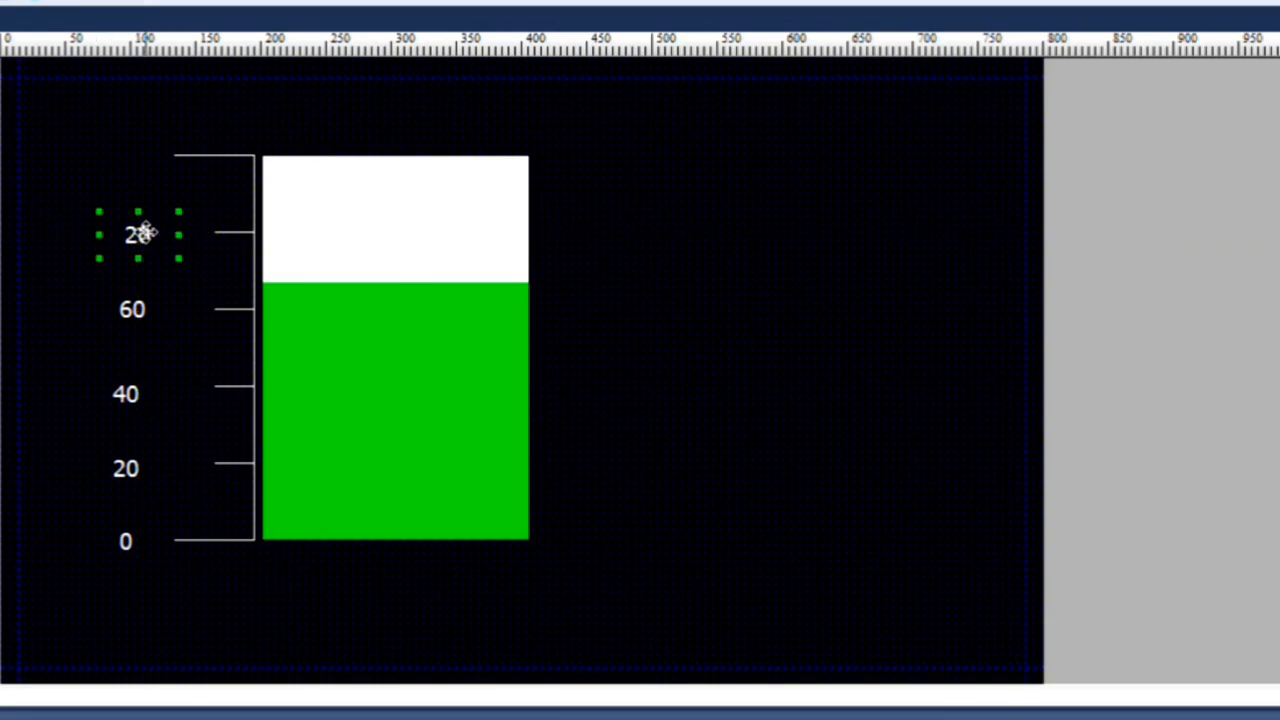
# Step: Set the text of the label beside the fifth tick to 80 and line it up above the 60 label
pyautogui.doubleClick(145, 235)
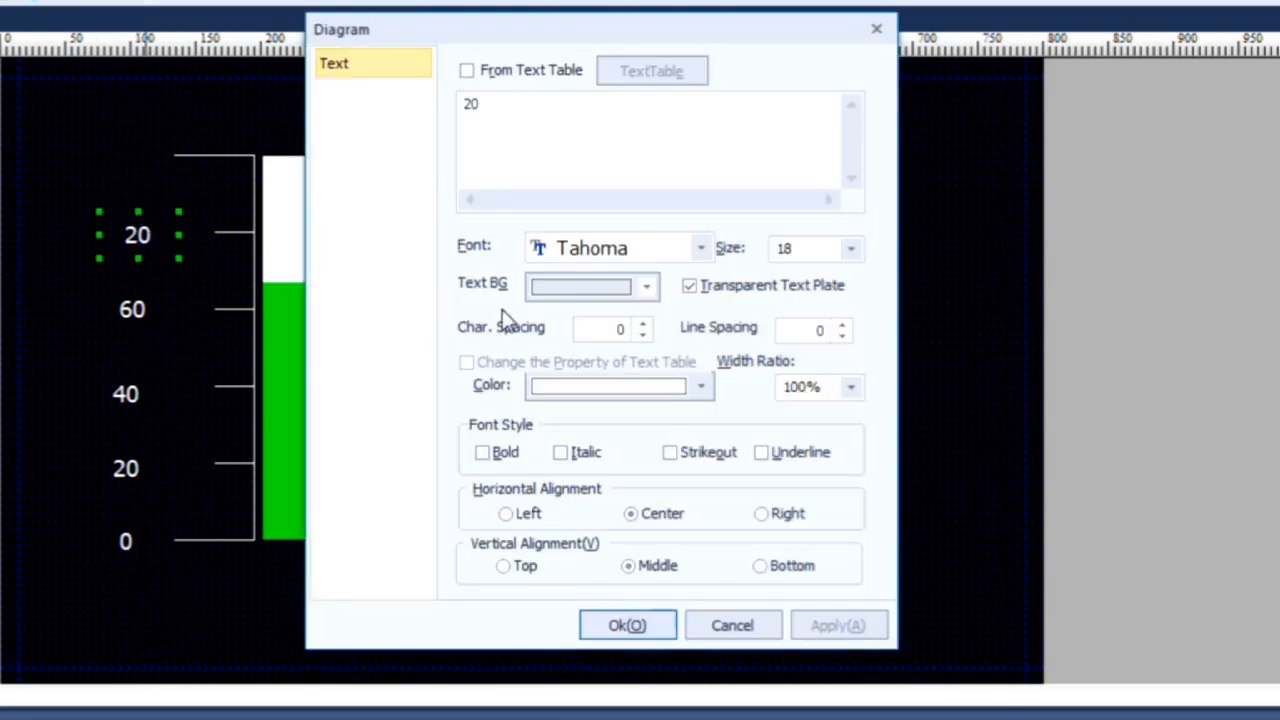
pyautogui.moveTo(509, 100); pyautogui.dragTo(455, 108)
pyautogui.write('8')
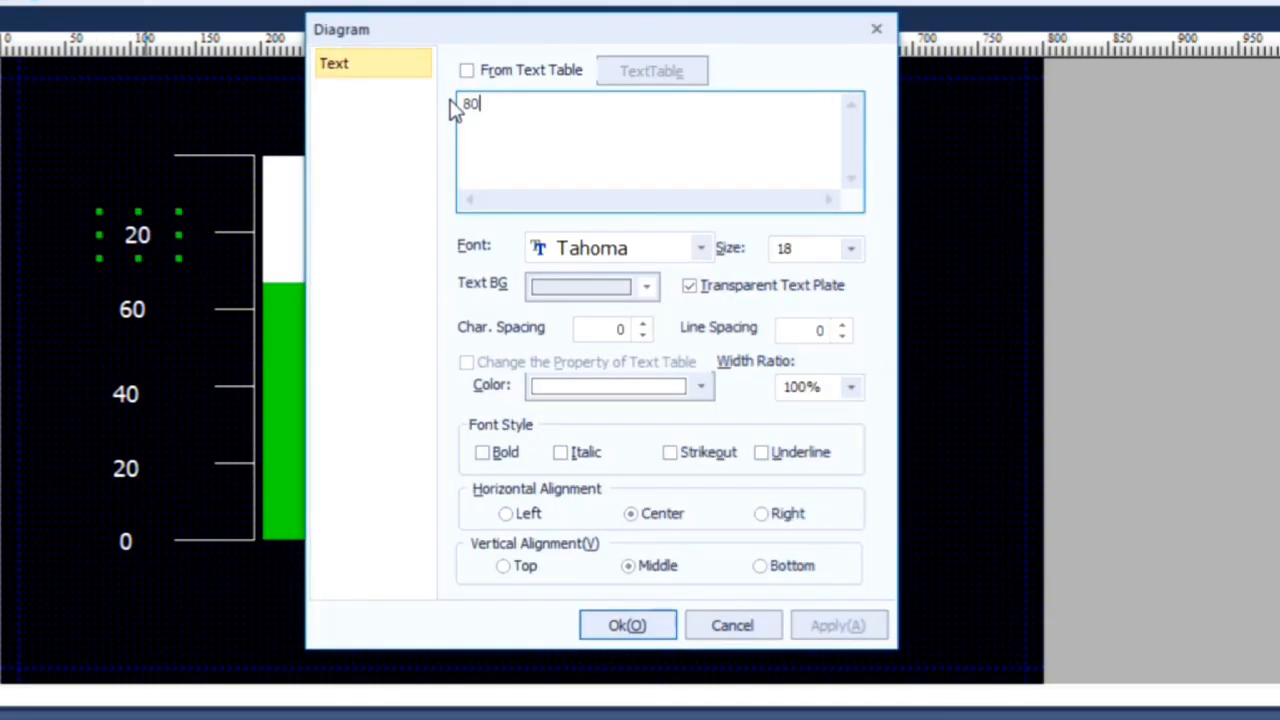
pyautogui.click(628, 624)
pyautogui.click(93, 147)
pyautogui.moveTo(144, 235); pyautogui.dragTo(137, 238)
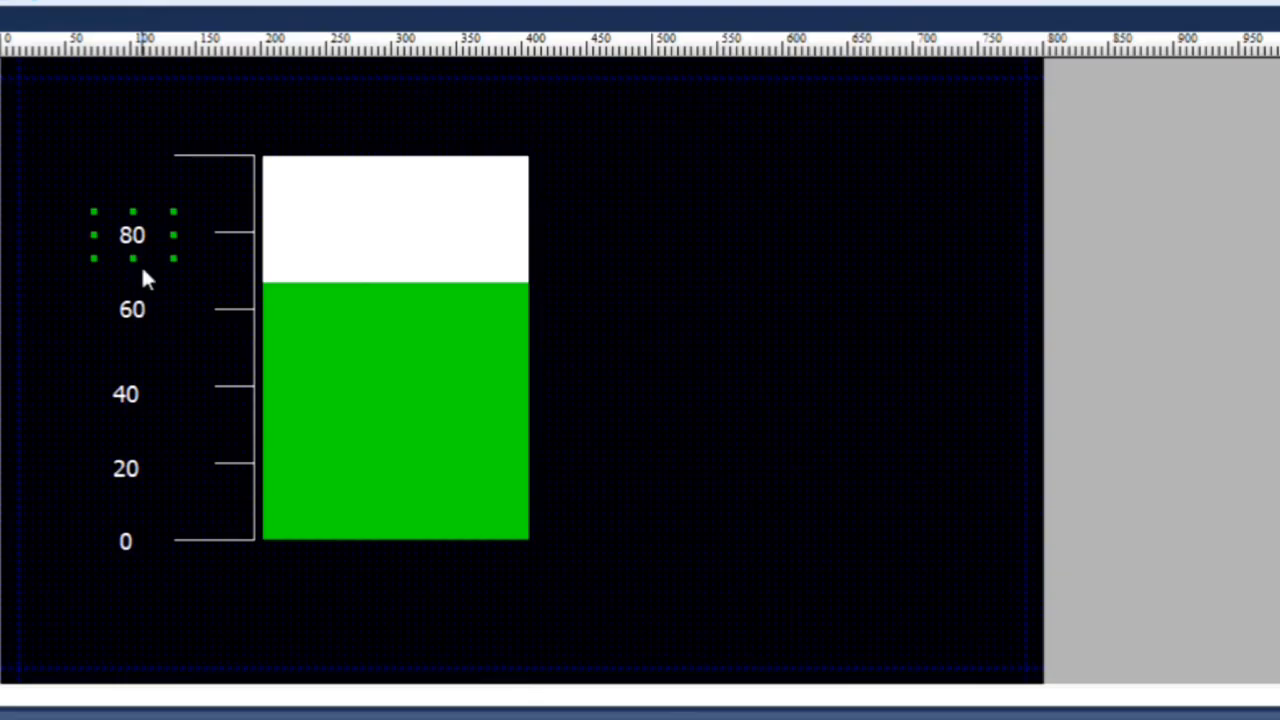
# Step: Paste one more label copy, place it beside the topmost scale tick and set its text to 100
pyautogui.click(130, 132)
pyautogui.rightClick(130, 130)
pyautogui.click(188, 206)
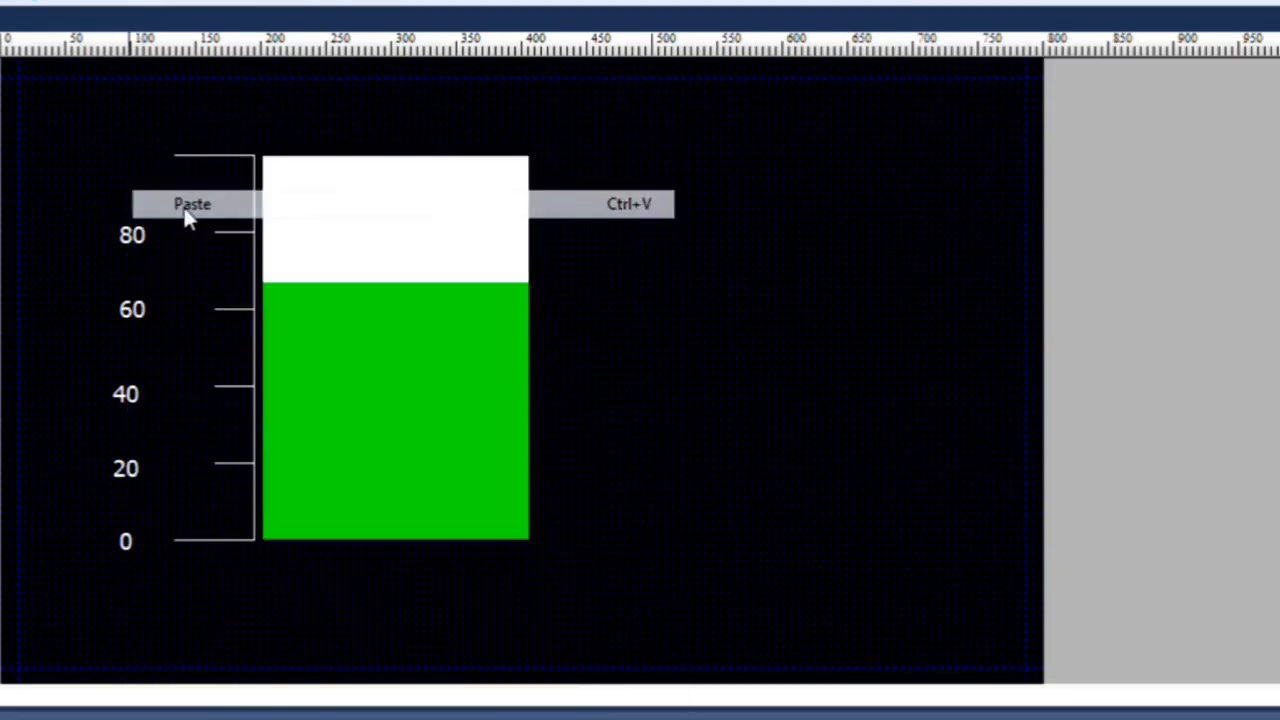
pyautogui.moveTo(197, 506); pyautogui.dragTo(137, 149)
pyautogui.doubleClick(137, 149)
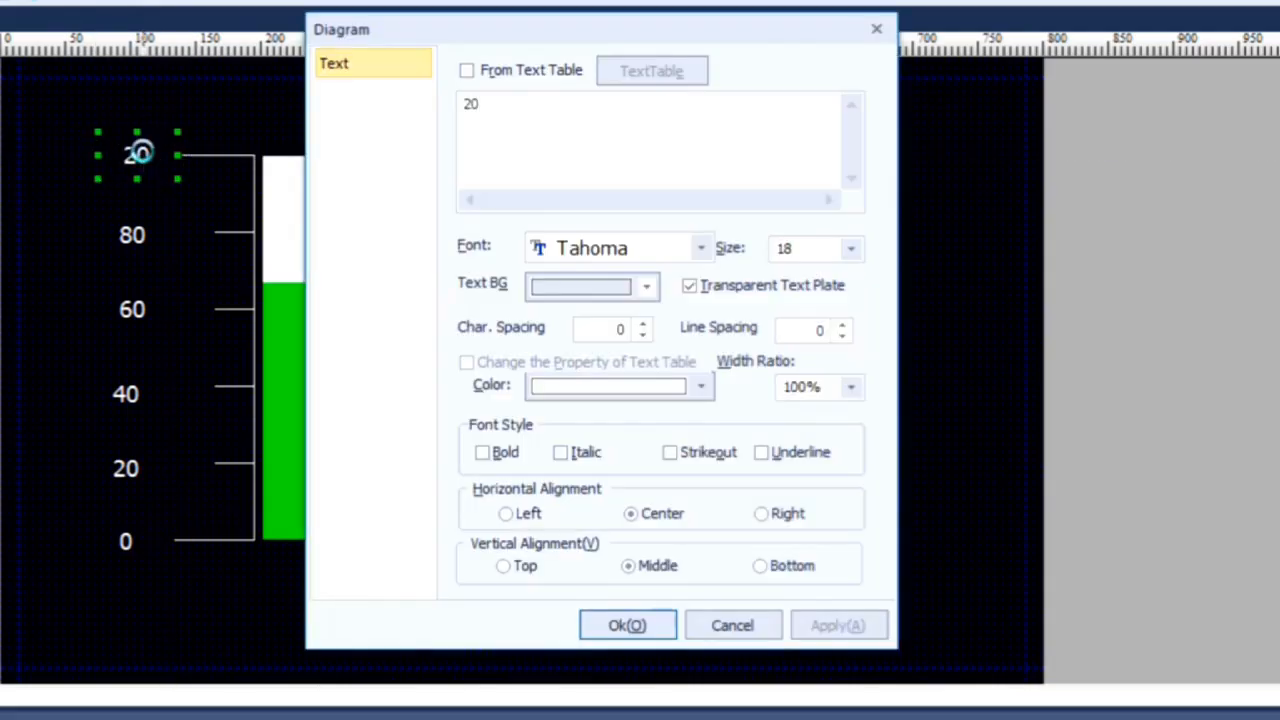
pyautogui.doubleClick(478, 108)
pyautogui.write('100')
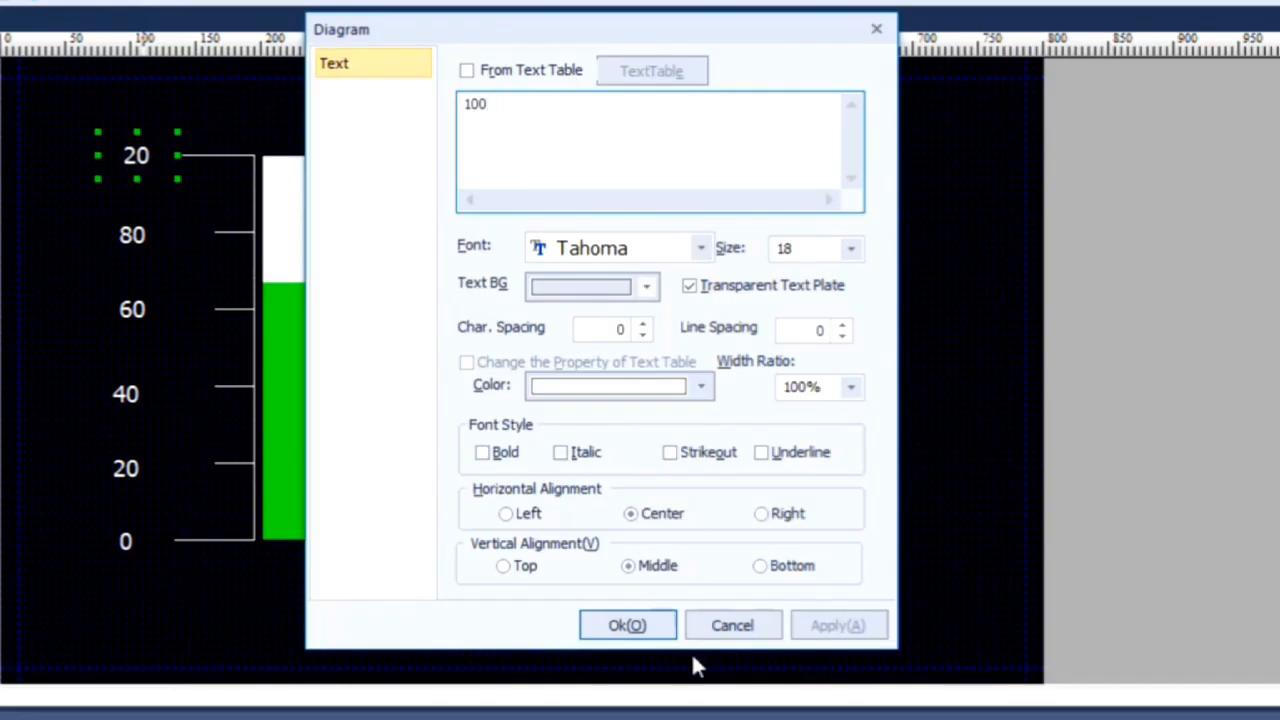
pyautogui.click(645, 626)
pyautogui.click(287, 627)
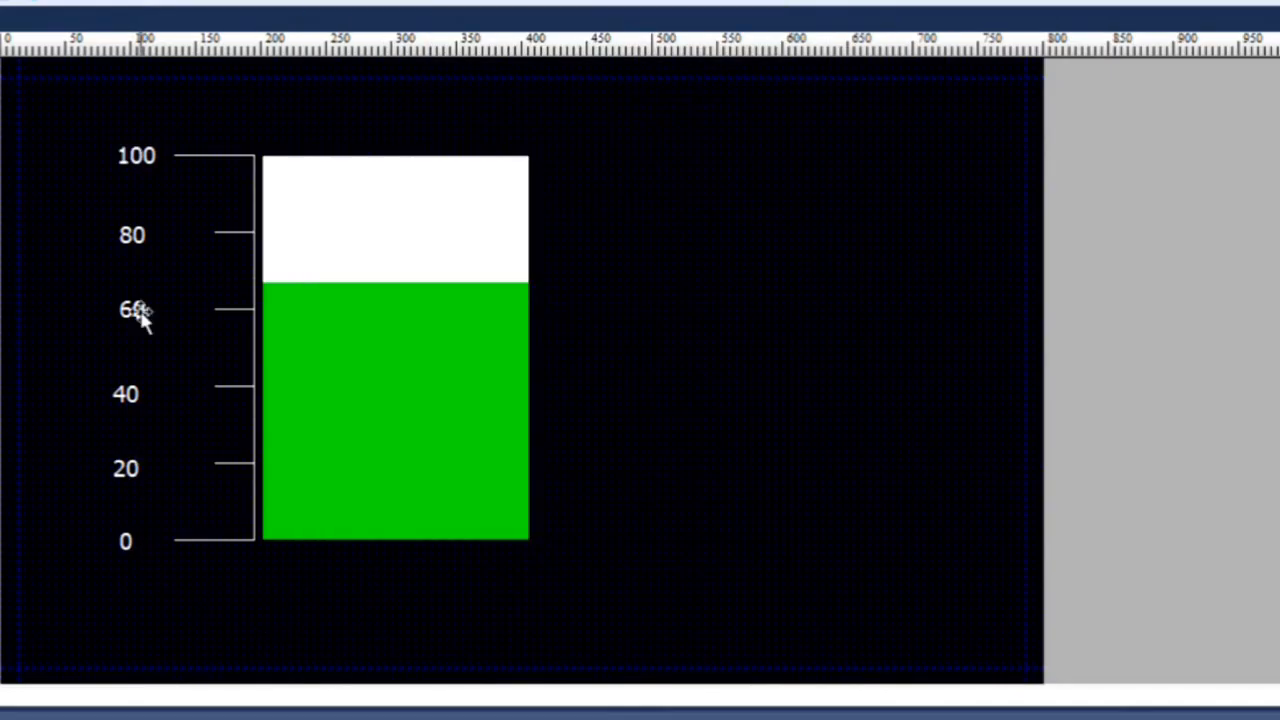
# Step: Review the bar graph's control device and its upper and lower limit values
pyautogui.click(137, 156)
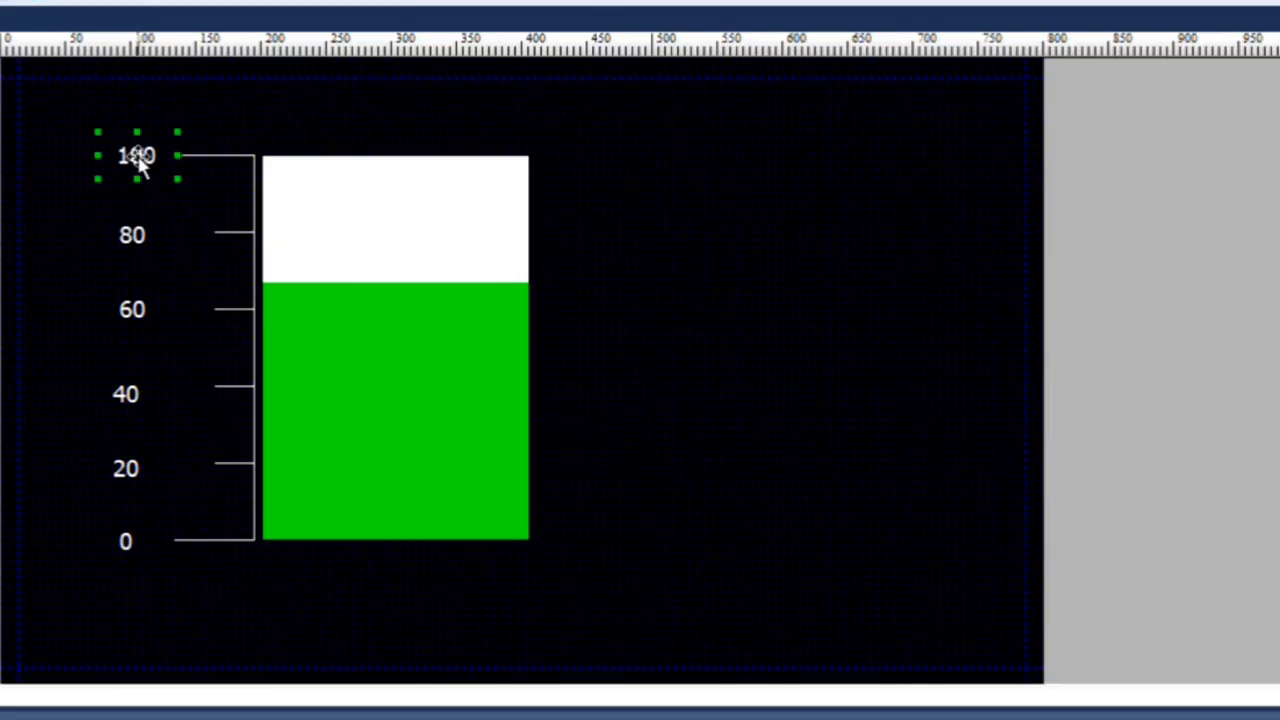
pyautogui.click(88, 223)
pyautogui.doubleClick(437, 229)
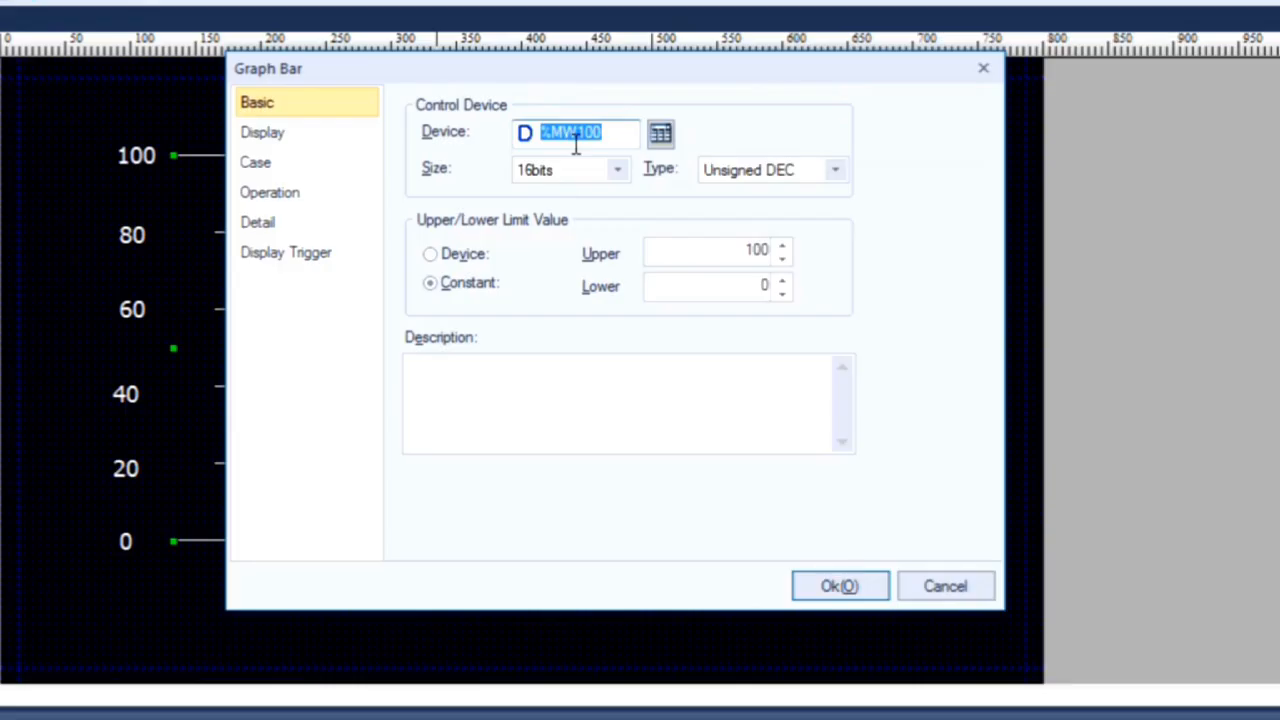
pyautogui.click(840, 586)
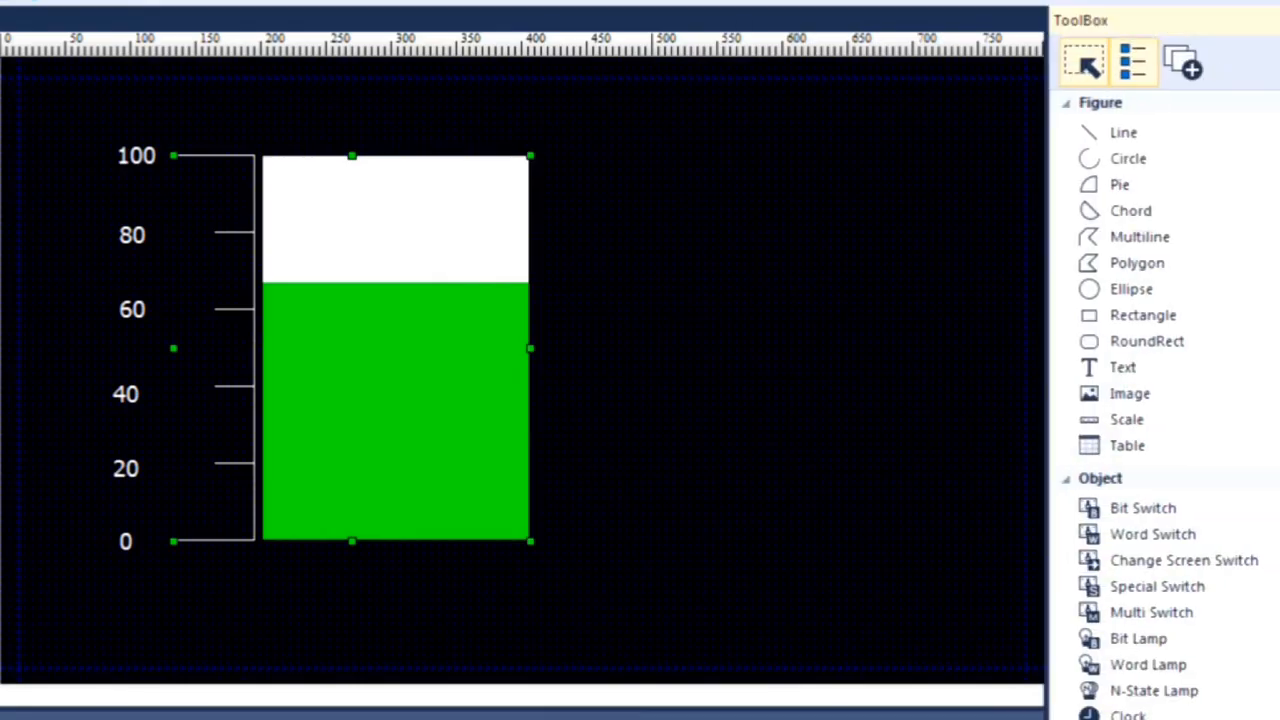
# Step: Draw a Numeric Input object to the lower right of the bar graph and assign it the word device MW100
pyautogui.scroll(-4, 1117, 558)
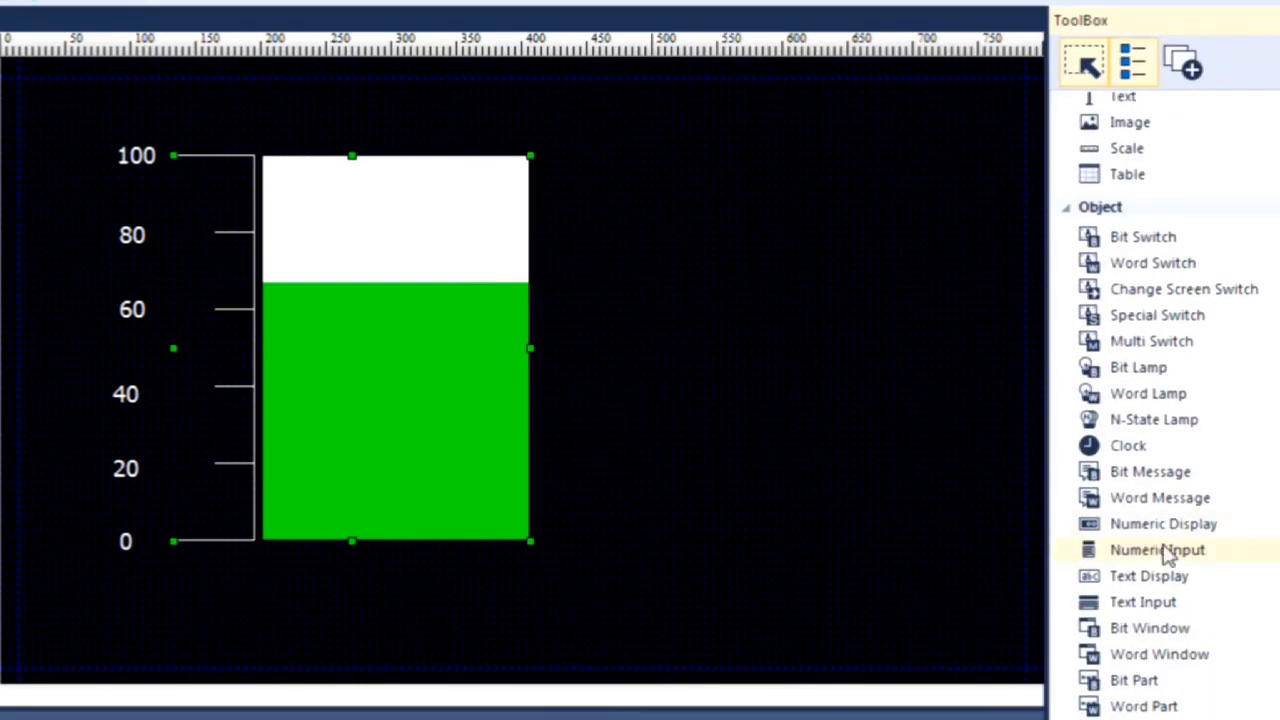
pyautogui.click(1117, 558)
pyautogui.moveTo(689, 562); pyautogui.dragTo(958, 469)
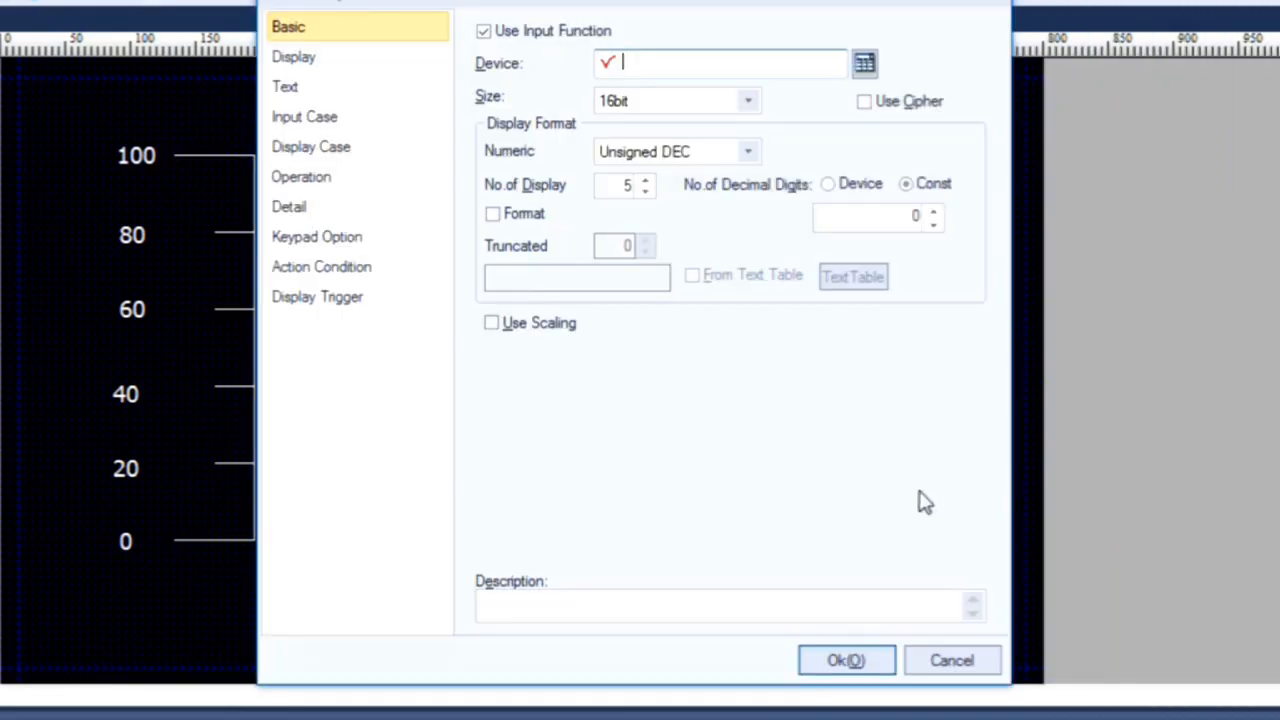
pyautogui.click(865, 64)
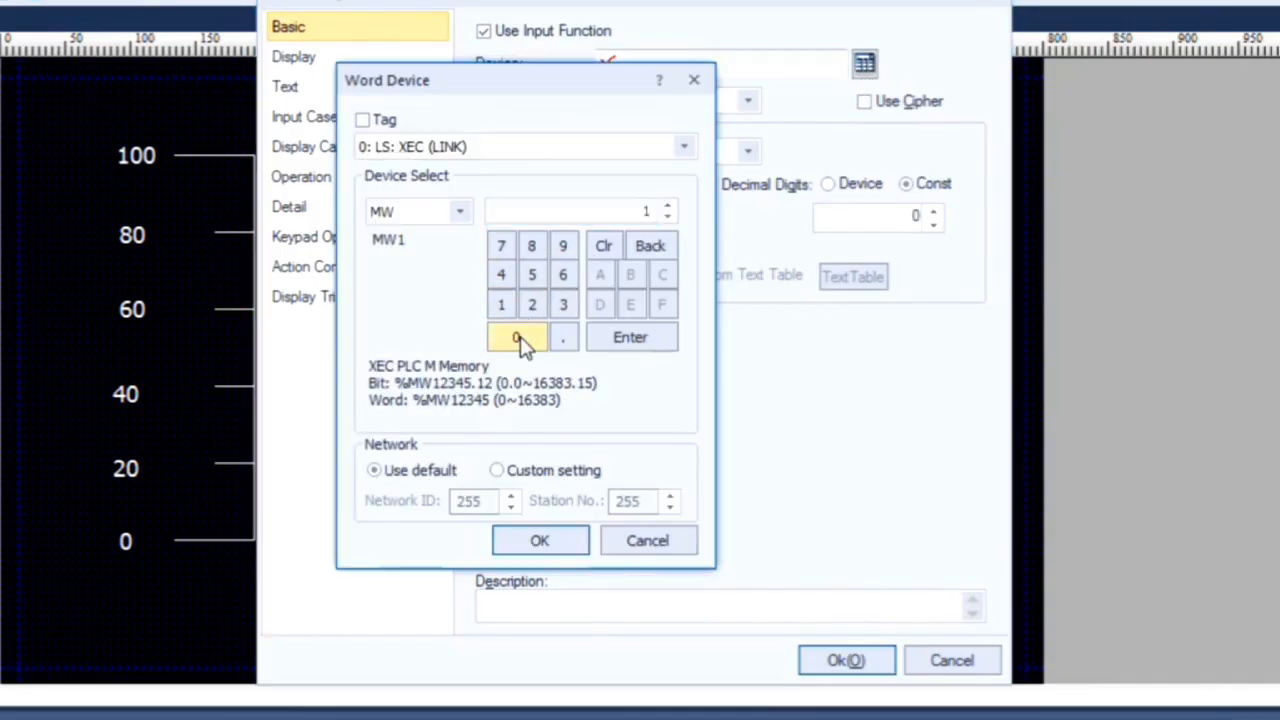
pyautogui.click(558, 546)
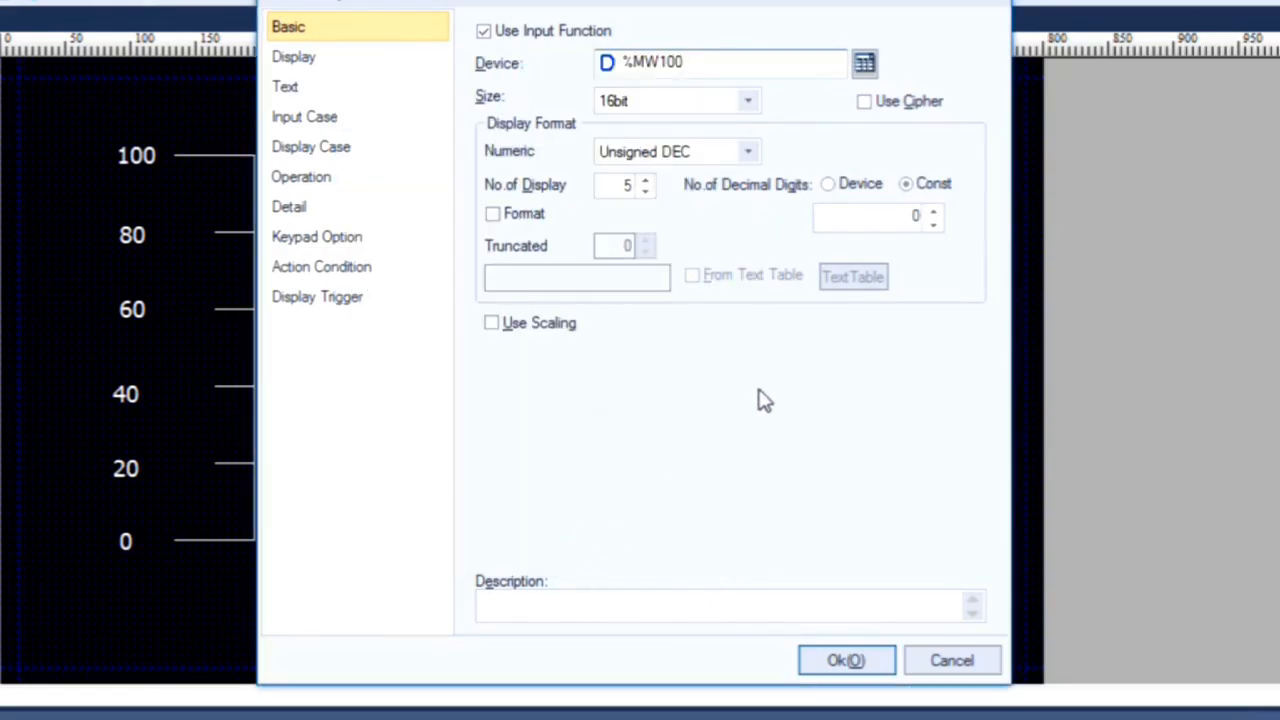
pyautogui.click(868, 664)
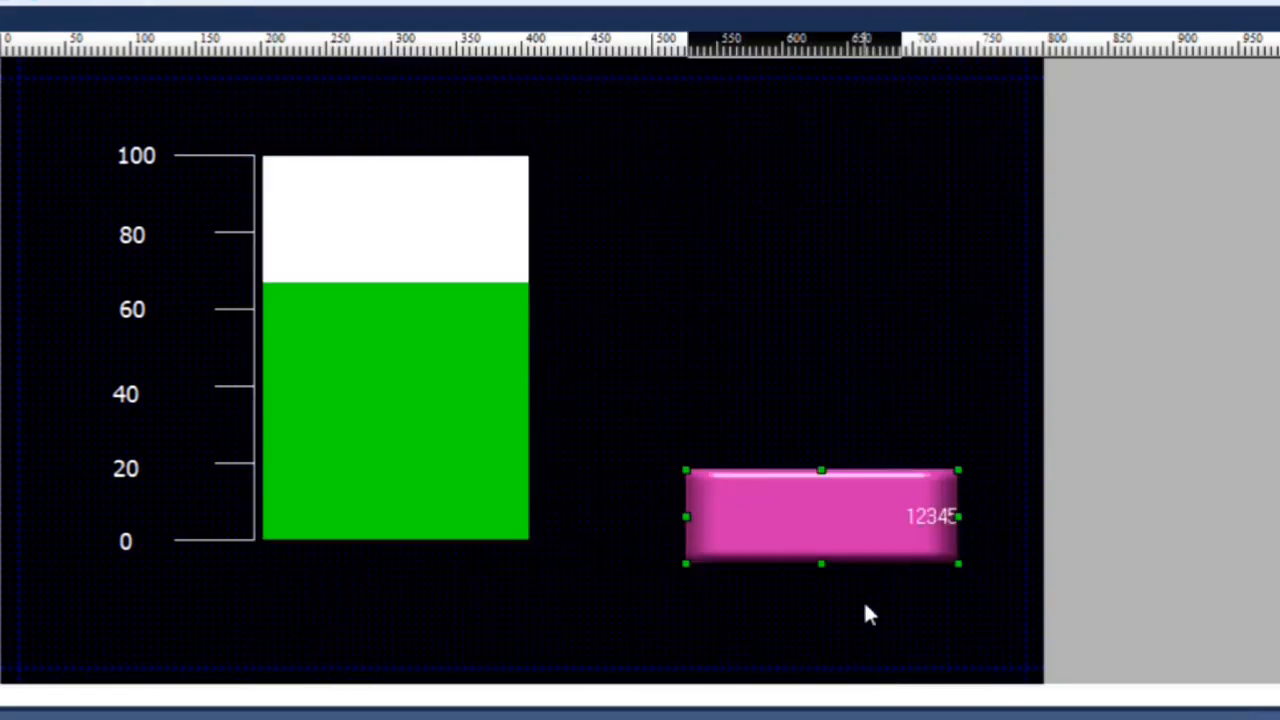
# Step: Format the numeric input's text in Tahoma, size 24, with centered horizontal alignment
pyautogui.doubleClick(895, 540)
pyautogui.click(285, 86)
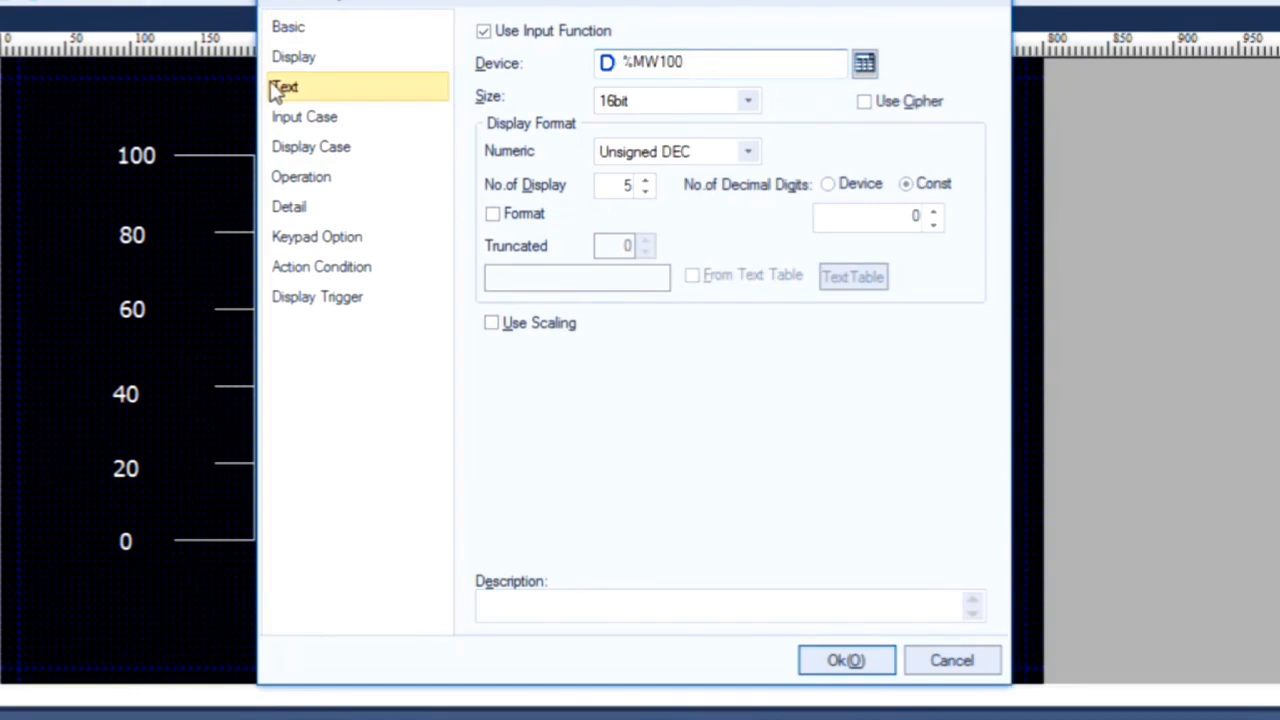
pyautogui.click(645, 60)
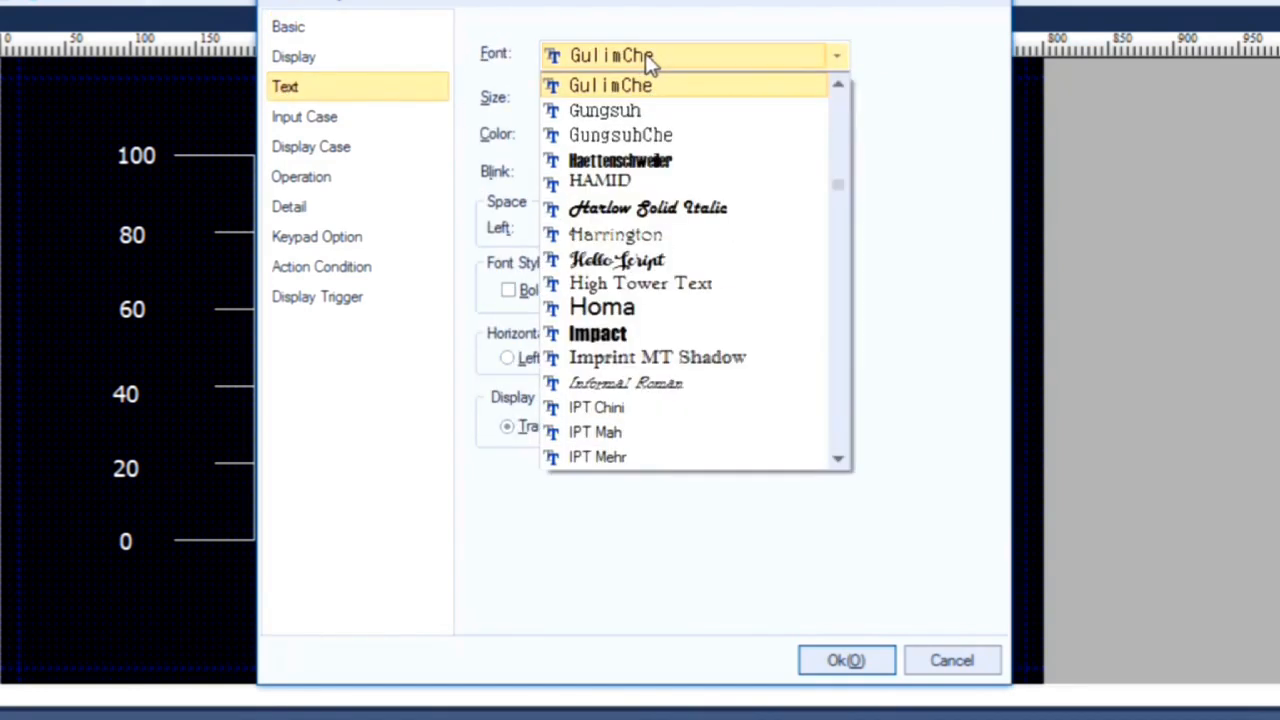
pyautogui.press('t')
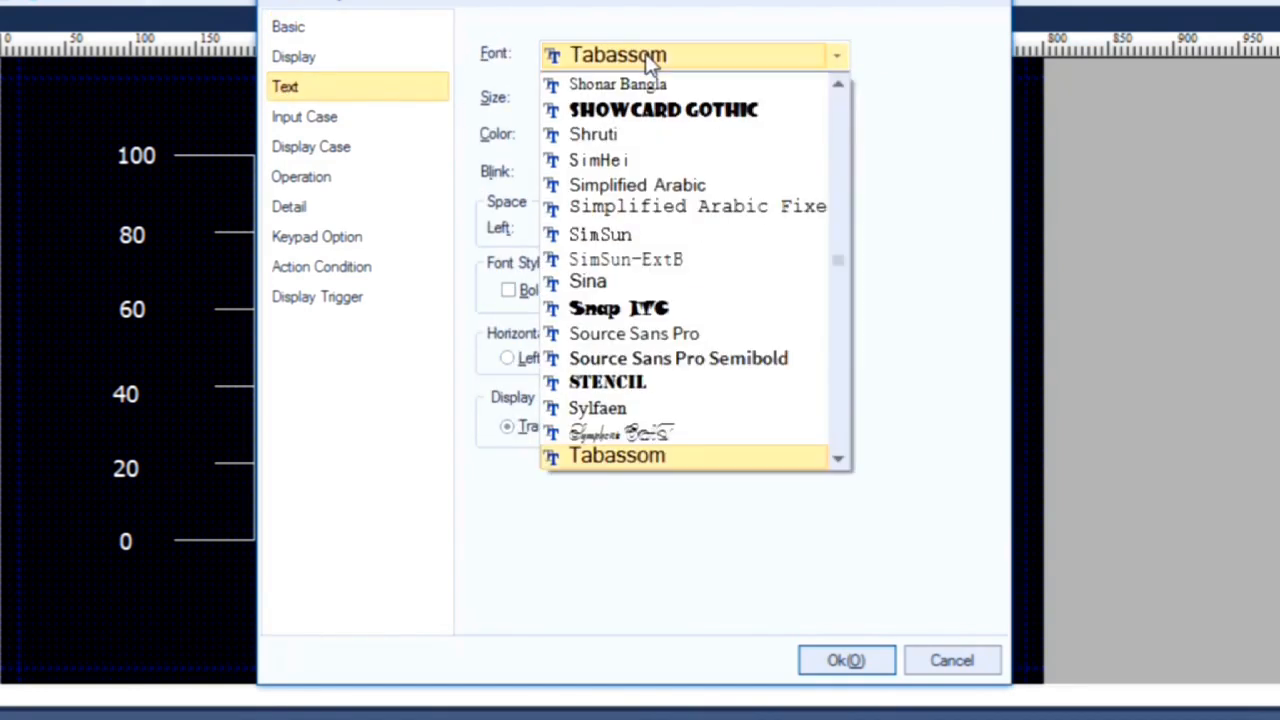
pyautogui.click(845, 465)
pyautogui.click(745, 460)
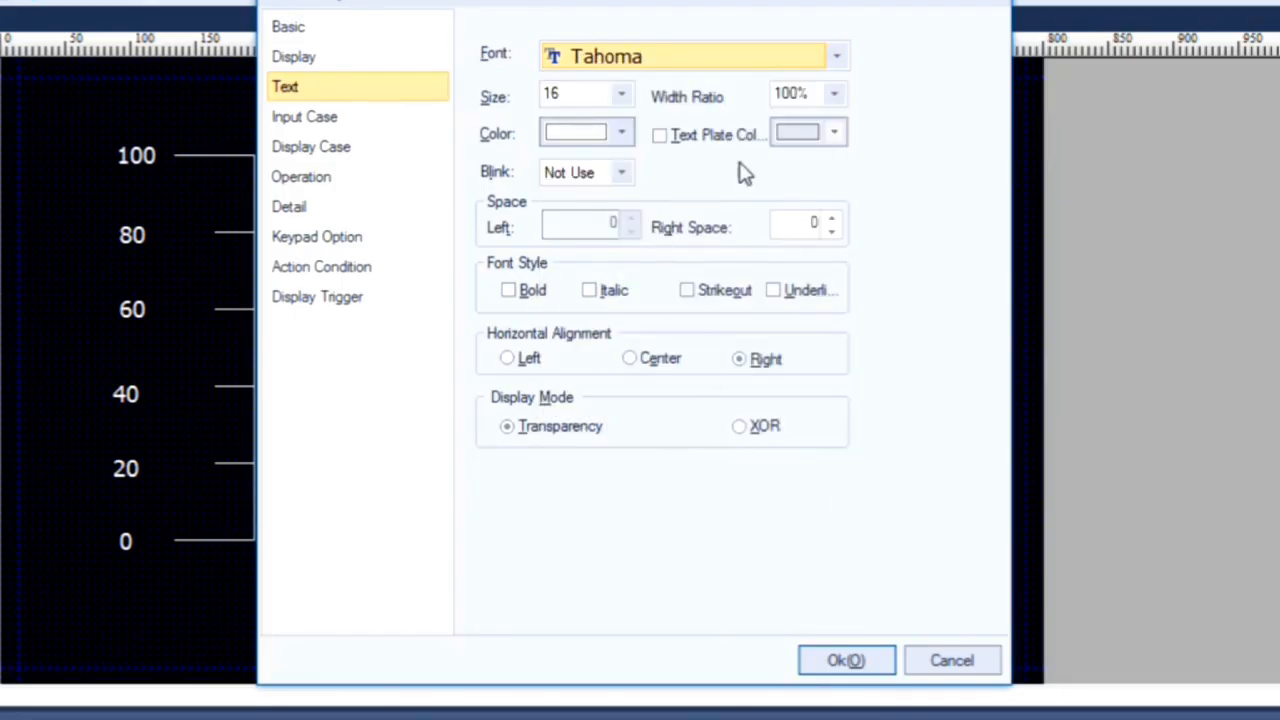
pyautogui.click(655, 368)
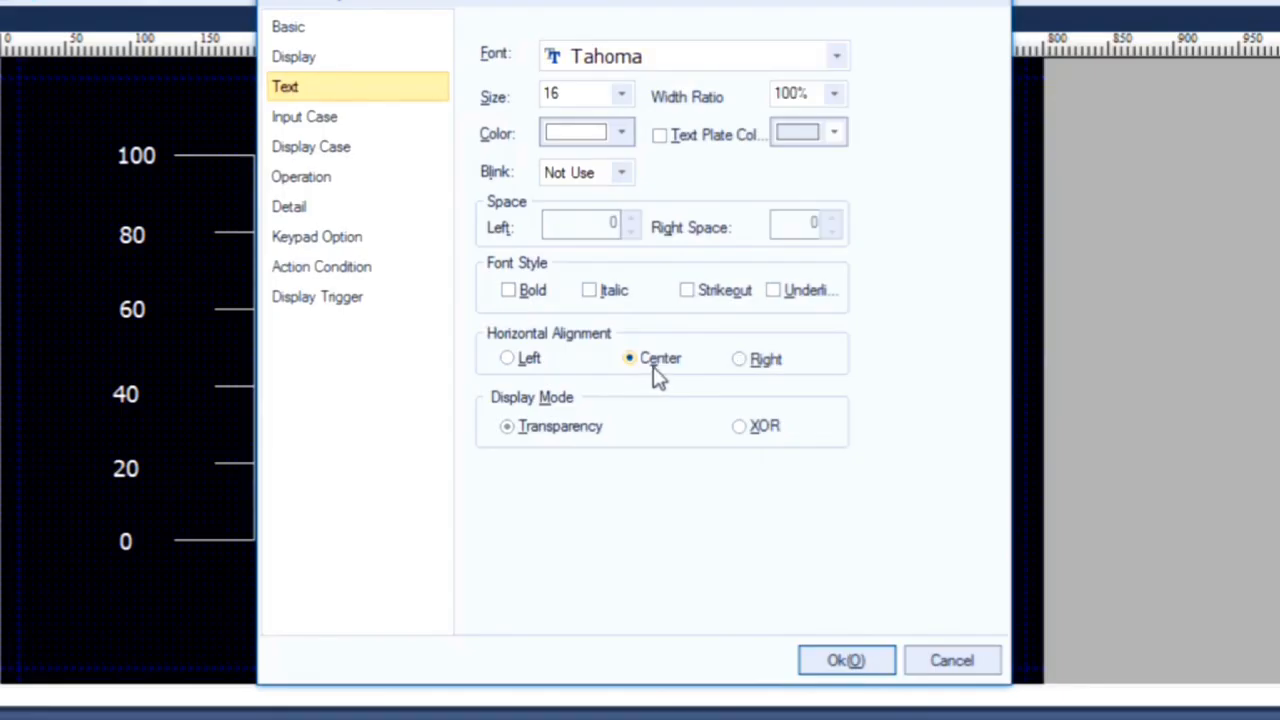
pyautogui.click(622, 96)
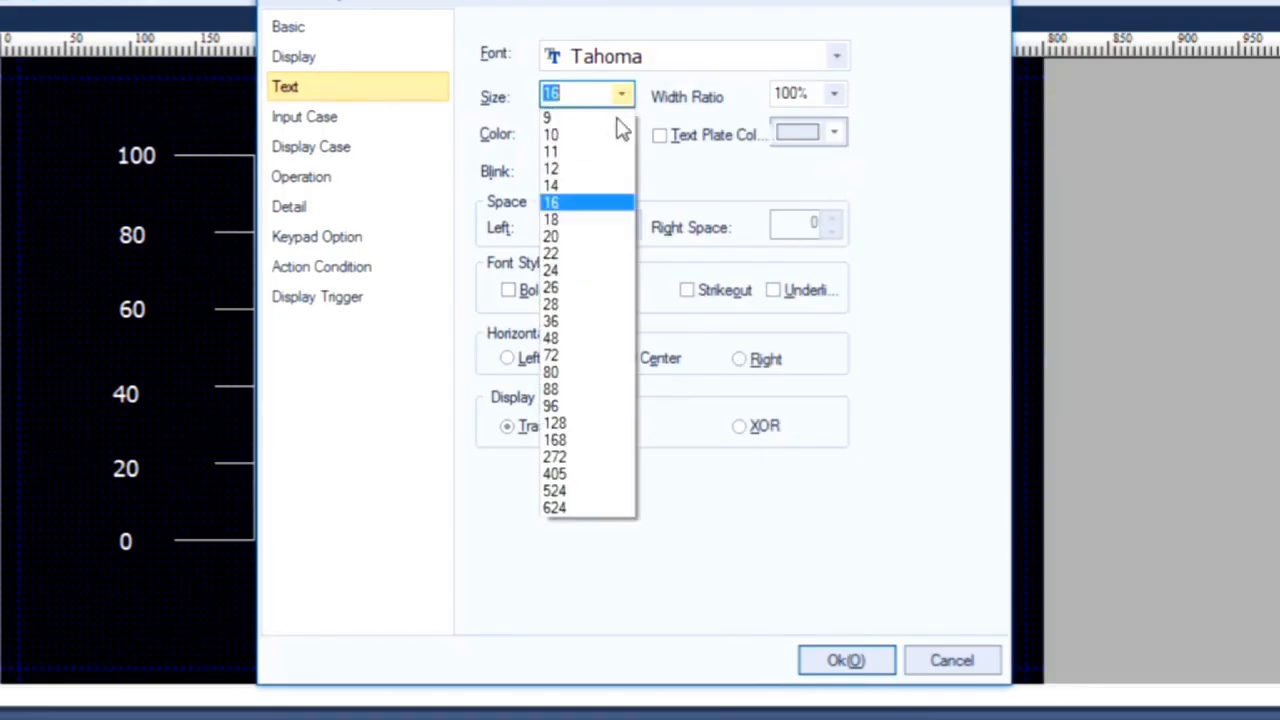
pyautogui.click(570, 272)
pyautogui.click(836, 658)
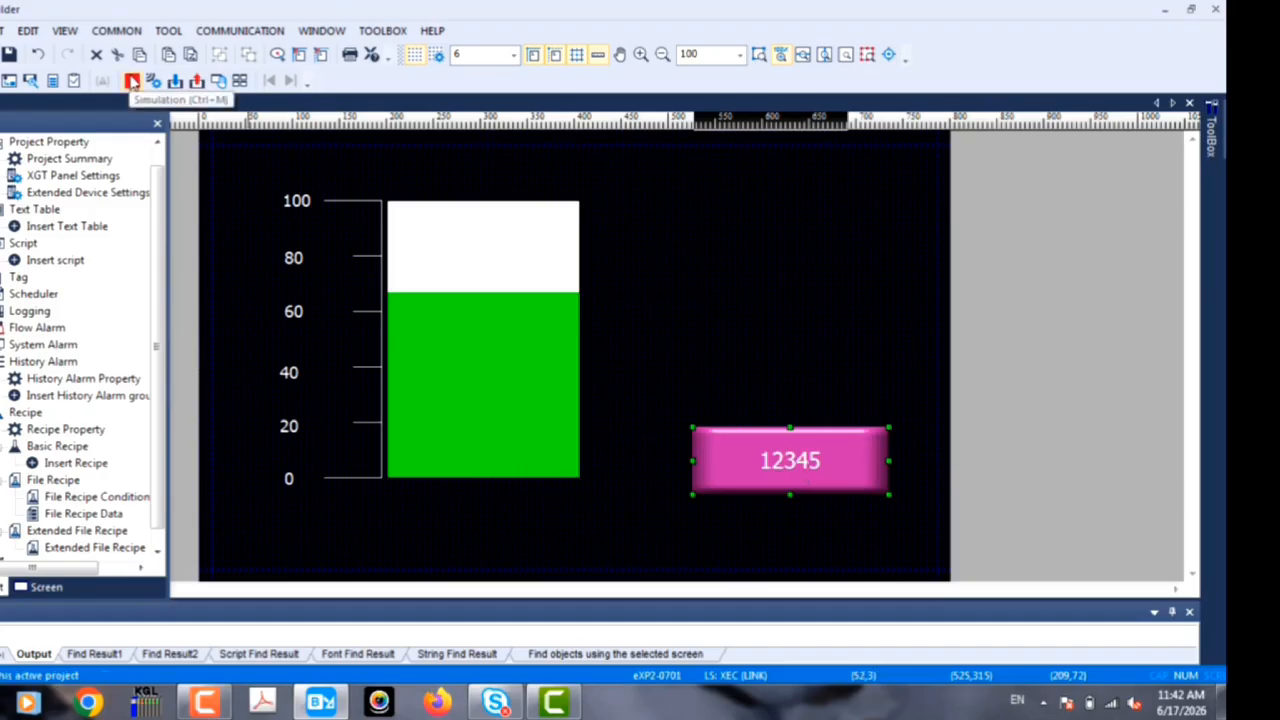
# Step: Start the screen simulation and maximize the simulator window
pyautogui.click(131, 82)
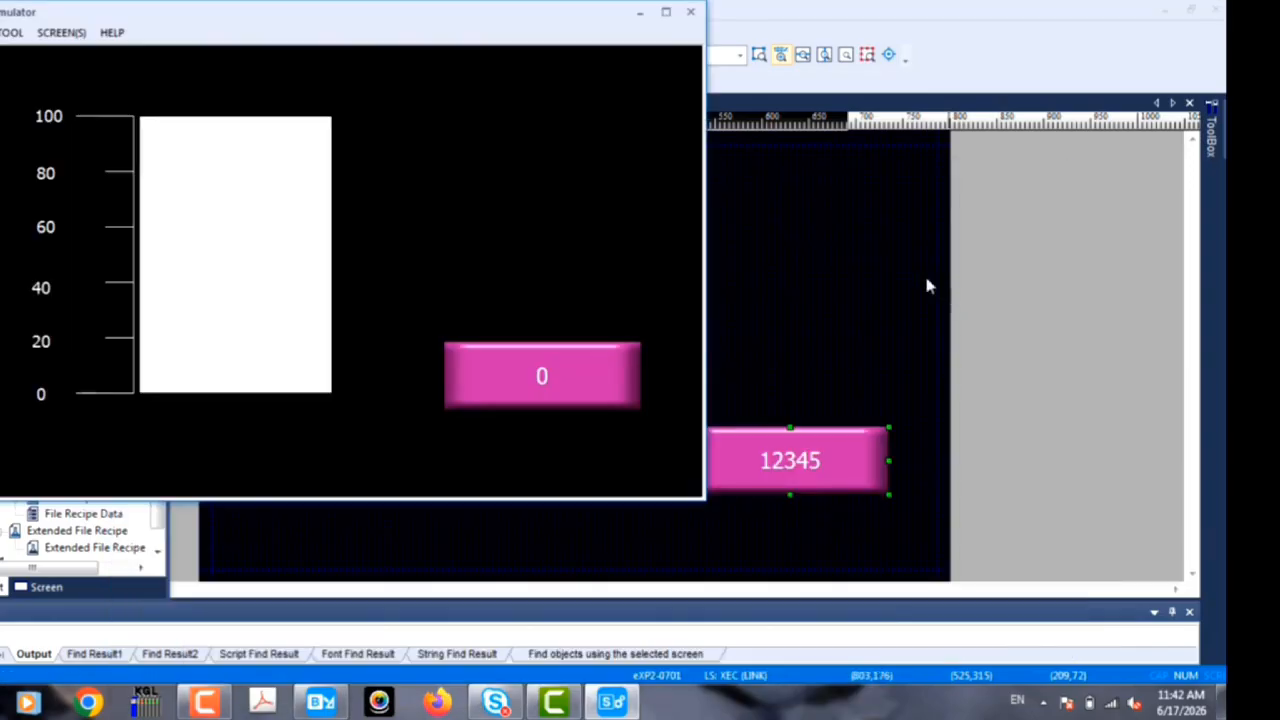
pyautogui.click(665, 14)
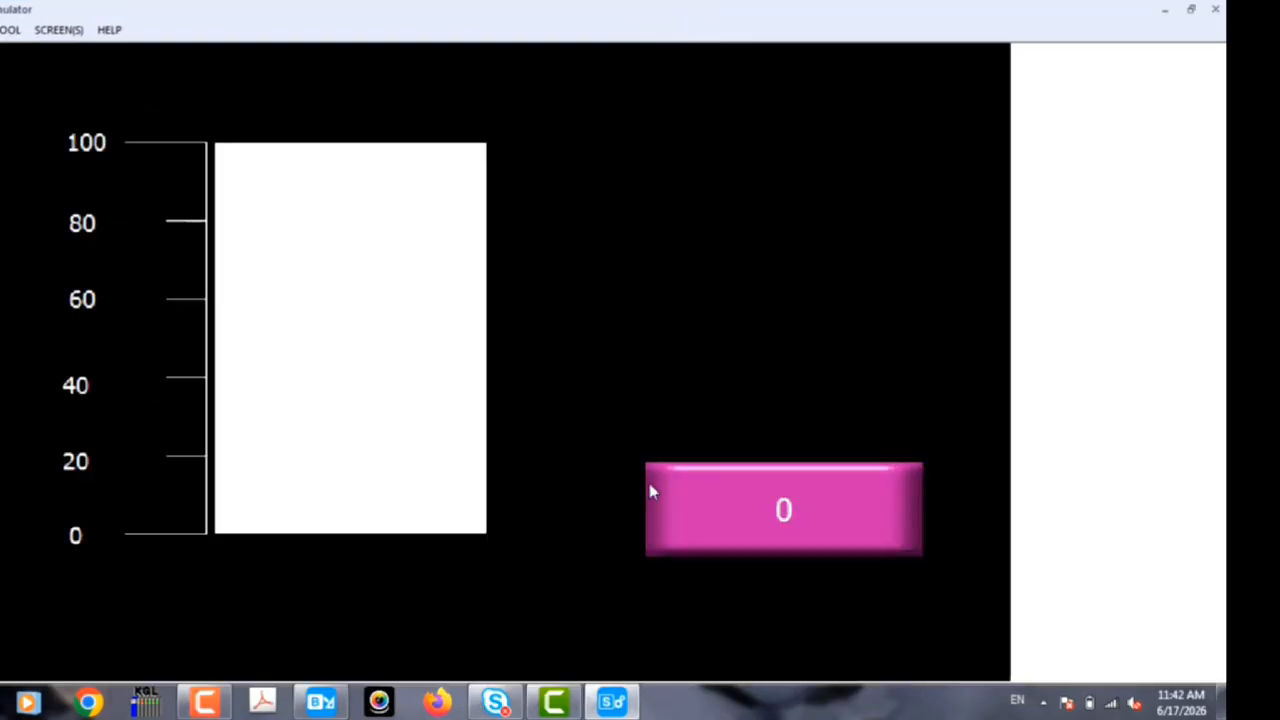
# Step: Test the bar graph in the simulator by entering 20 and 60 in the numeric input
pyautogui.click(848, 490)
pyautogui.click(496, 563)
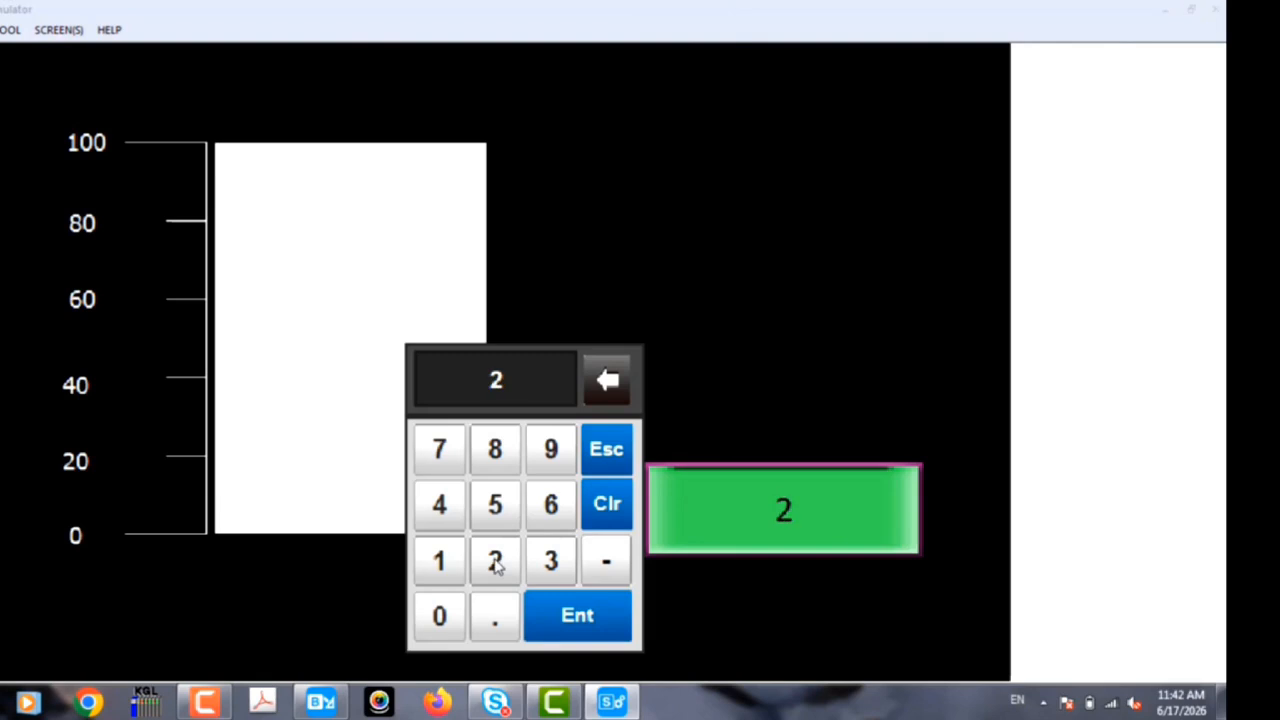
pyautogui.click(438, 614)
pyautogui.click(590, 625)
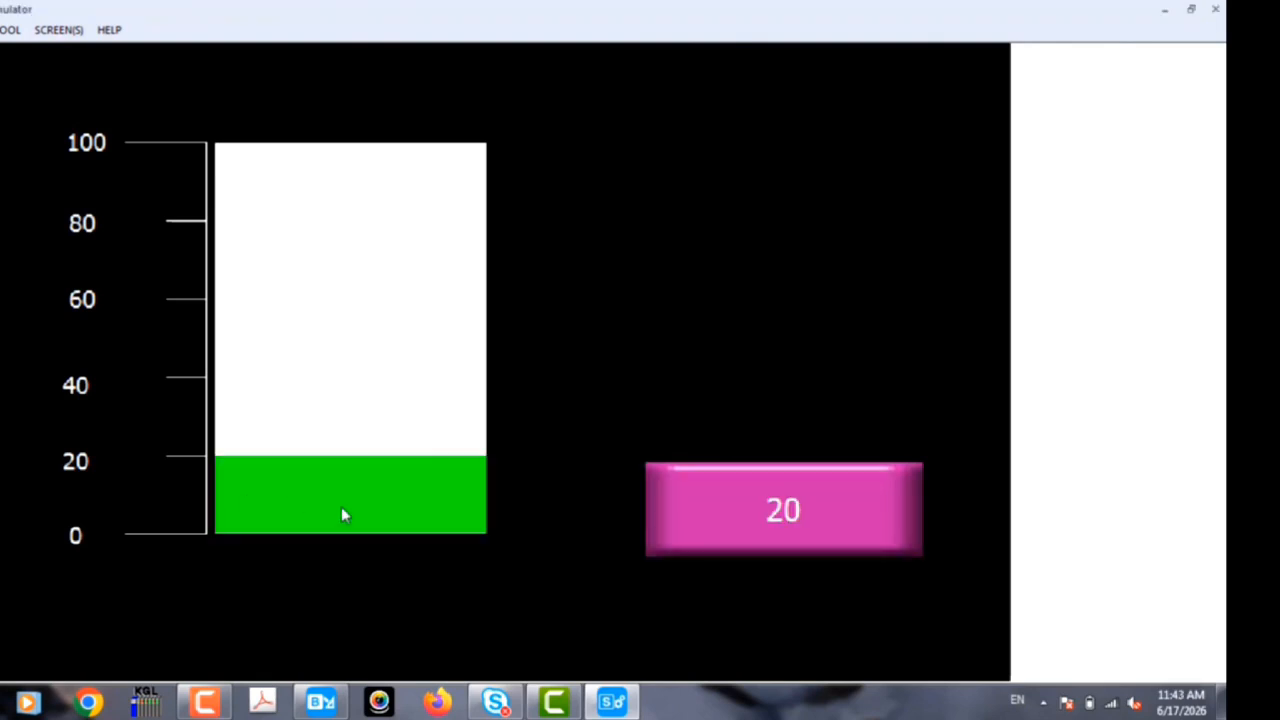
pyautogui.click(740, 515)
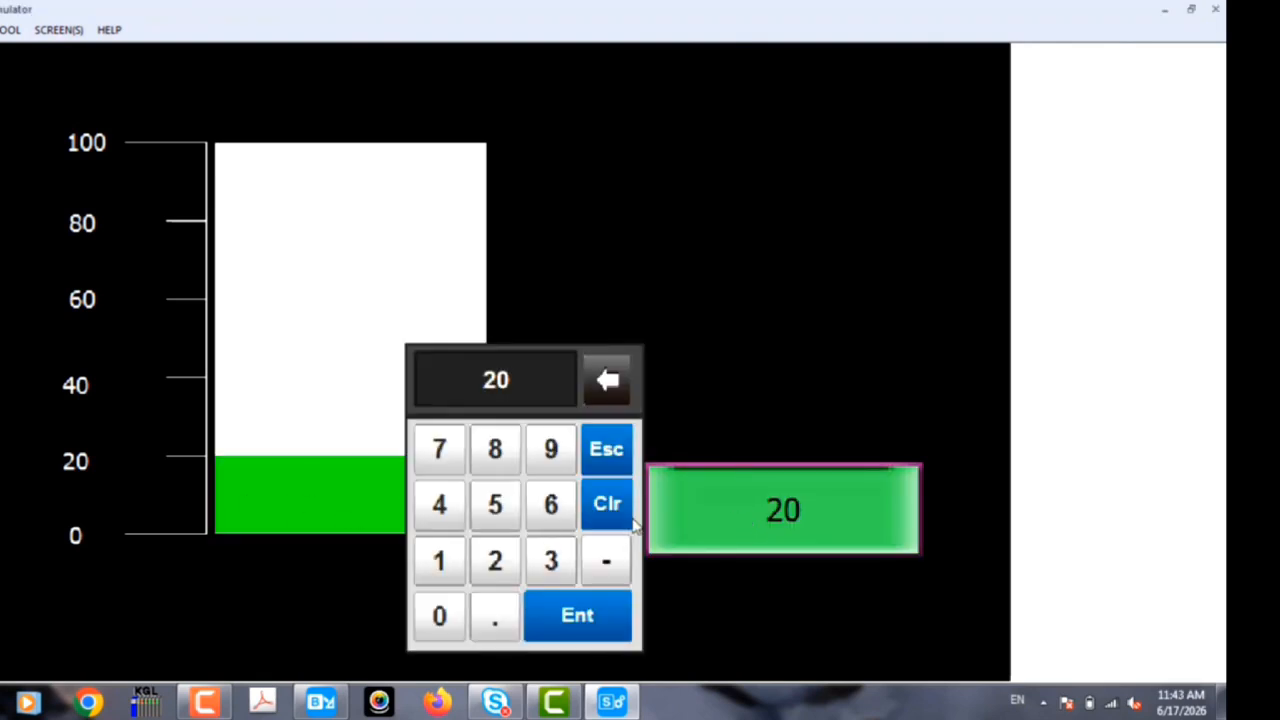
pyautogui.click(543, 510)
pyautogui.click(438, 617)
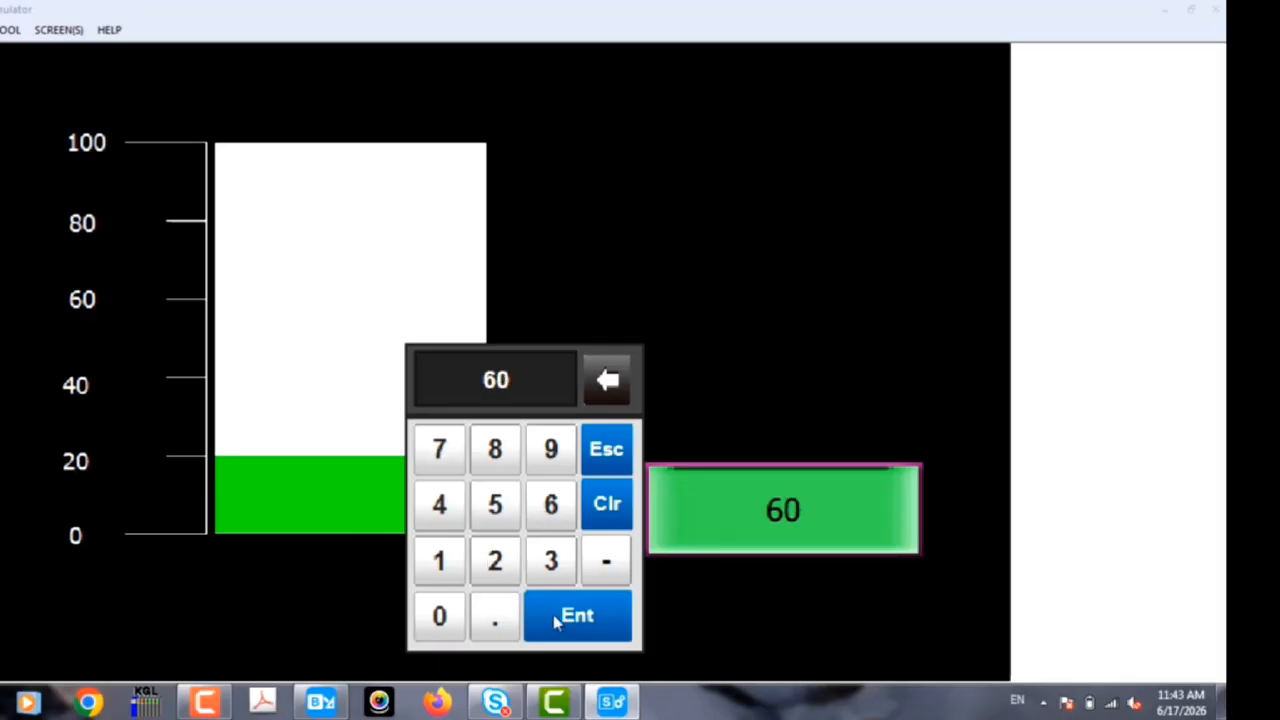
pyautogui.click(566, 615)
# Step: Test the simulated bar graph's higher range by entering 75 and 100 in the numeric input
pyautogui.click(758, 514)
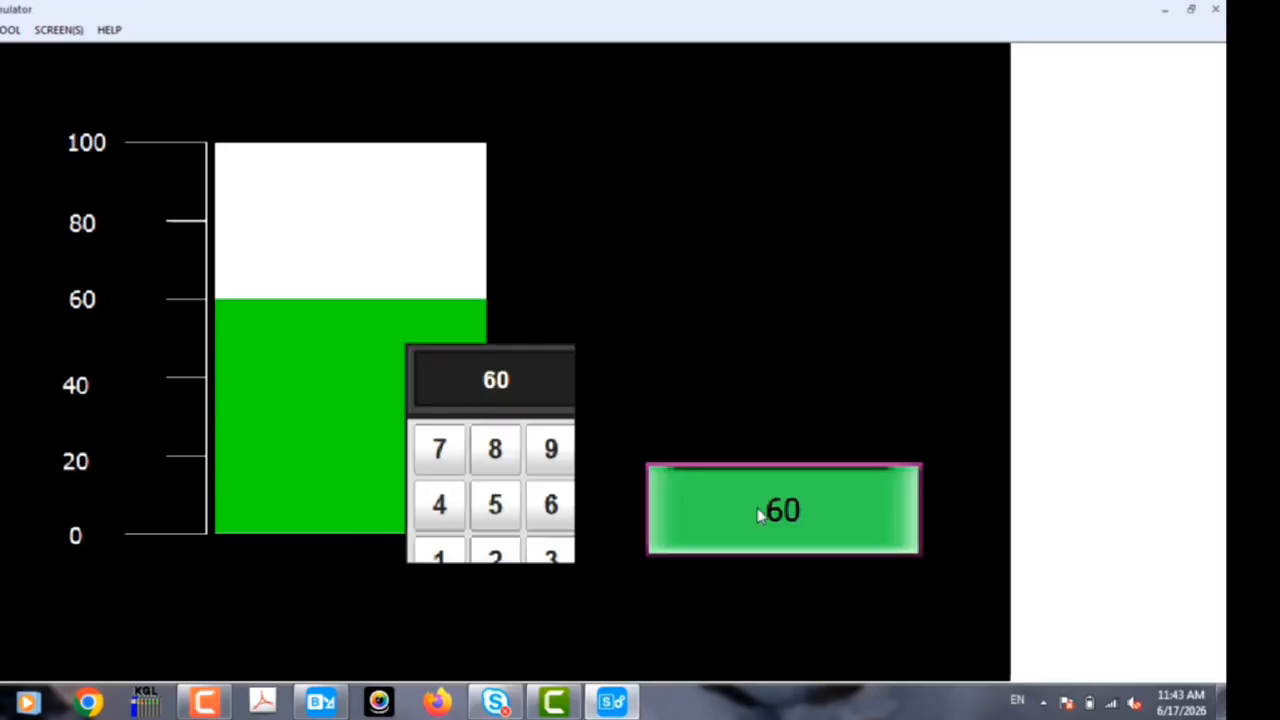
pyautogui.click(439, 449)
pyautogui.click(494, 504)
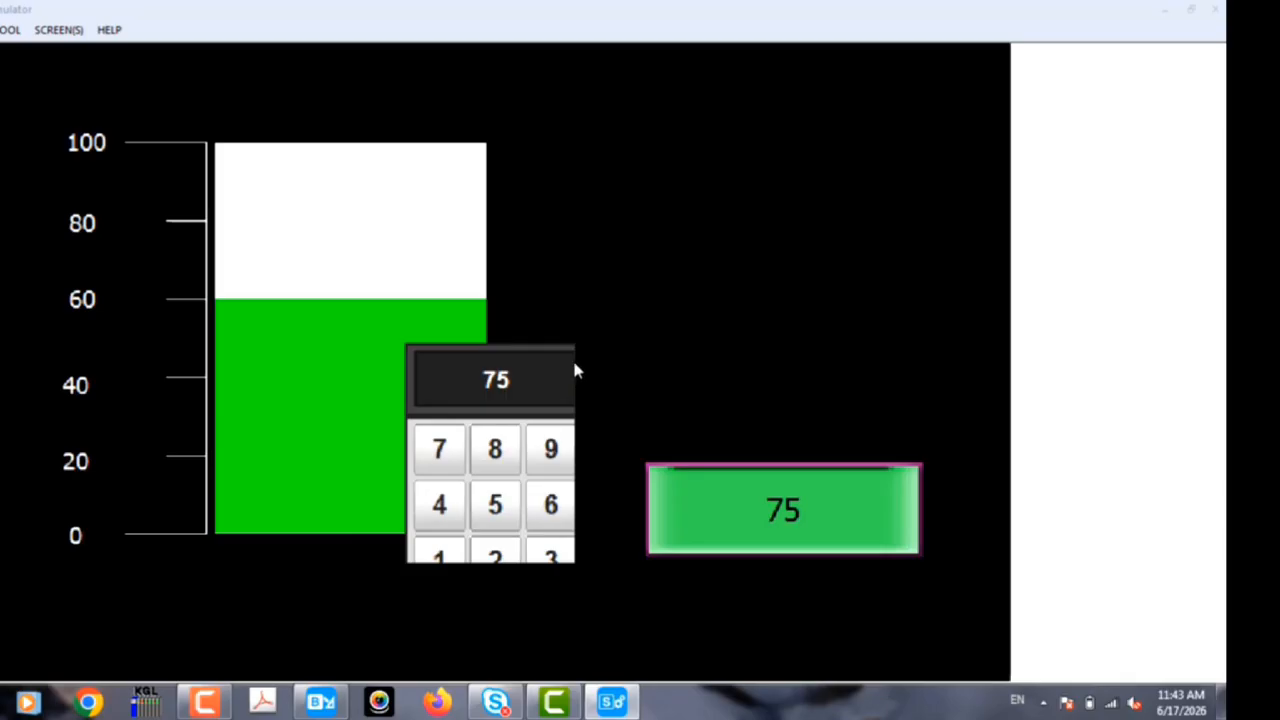
pyautogui.click(567, 610)
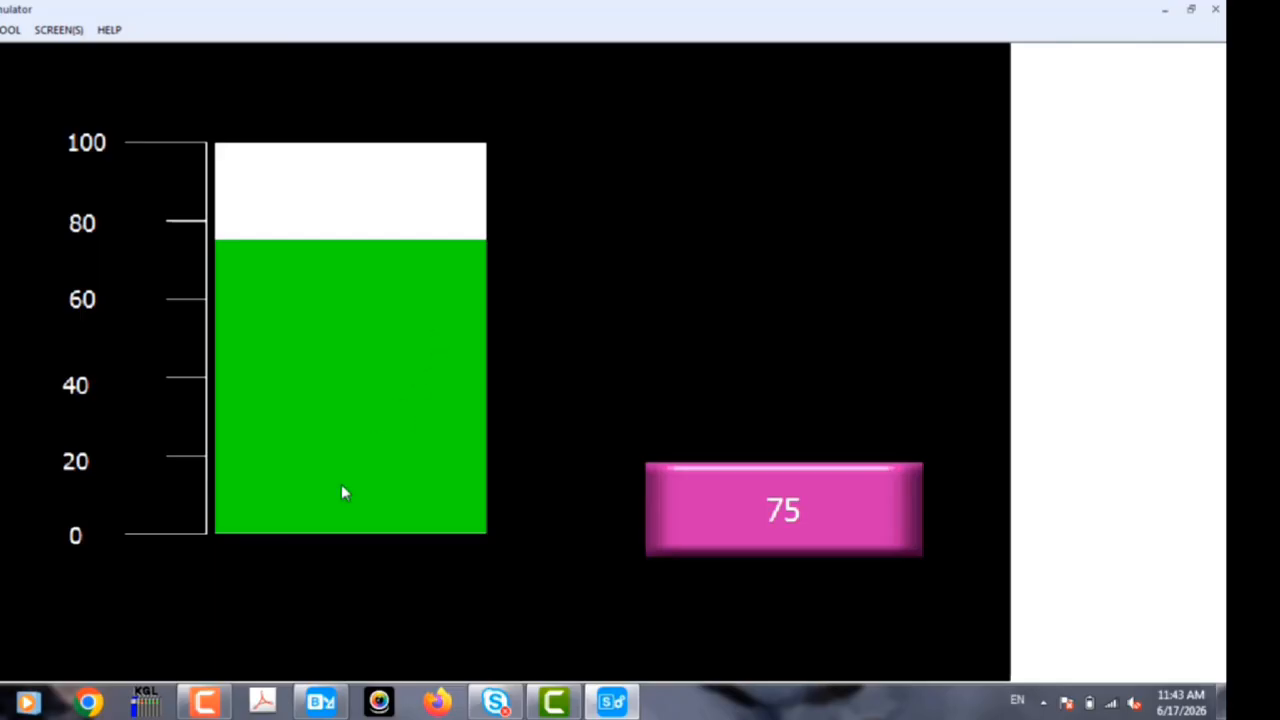
pyautogui.click(825, 509)
pyautogui.click(439, 560)
pyautogui.click(439, 615)
pyautogui.click(445, 615)
pyautogui.click(595, 613)
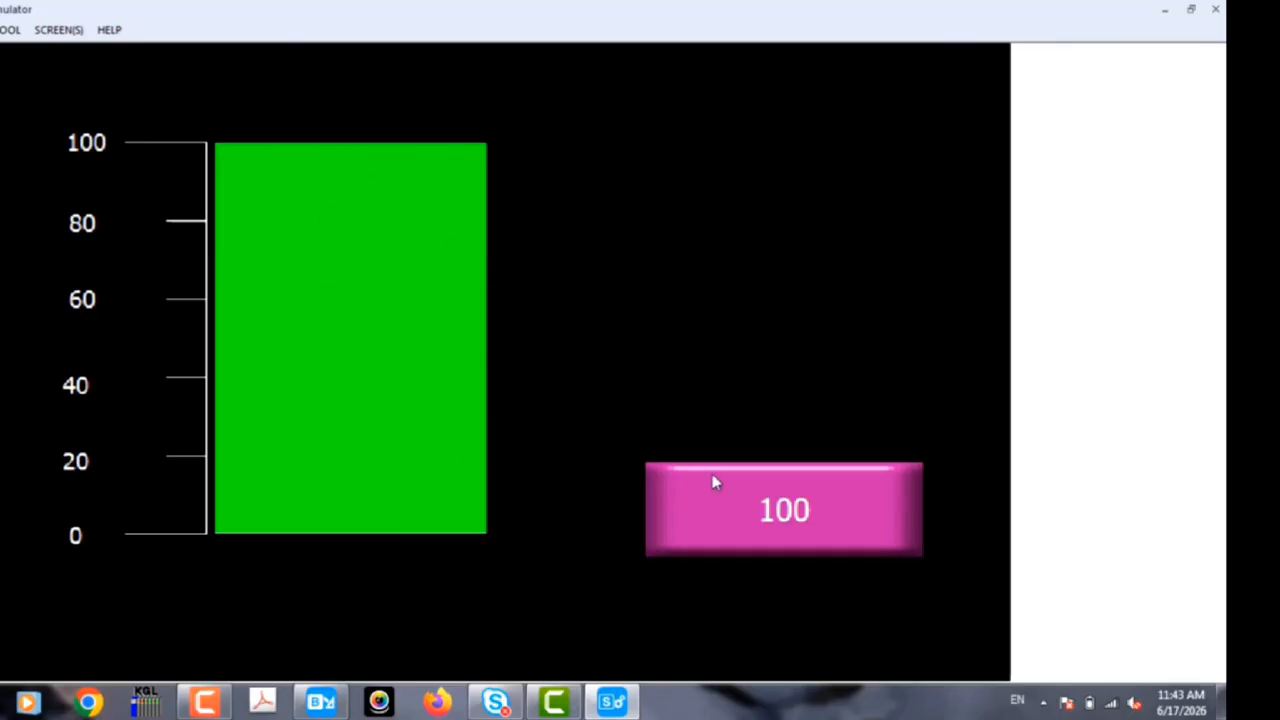
# Step: Test the bar graph's limits by entering 0 and 100 in the numeric input, and close the simulator
pyautogui.click(673, 508)
pyautogui.click(440, 614)
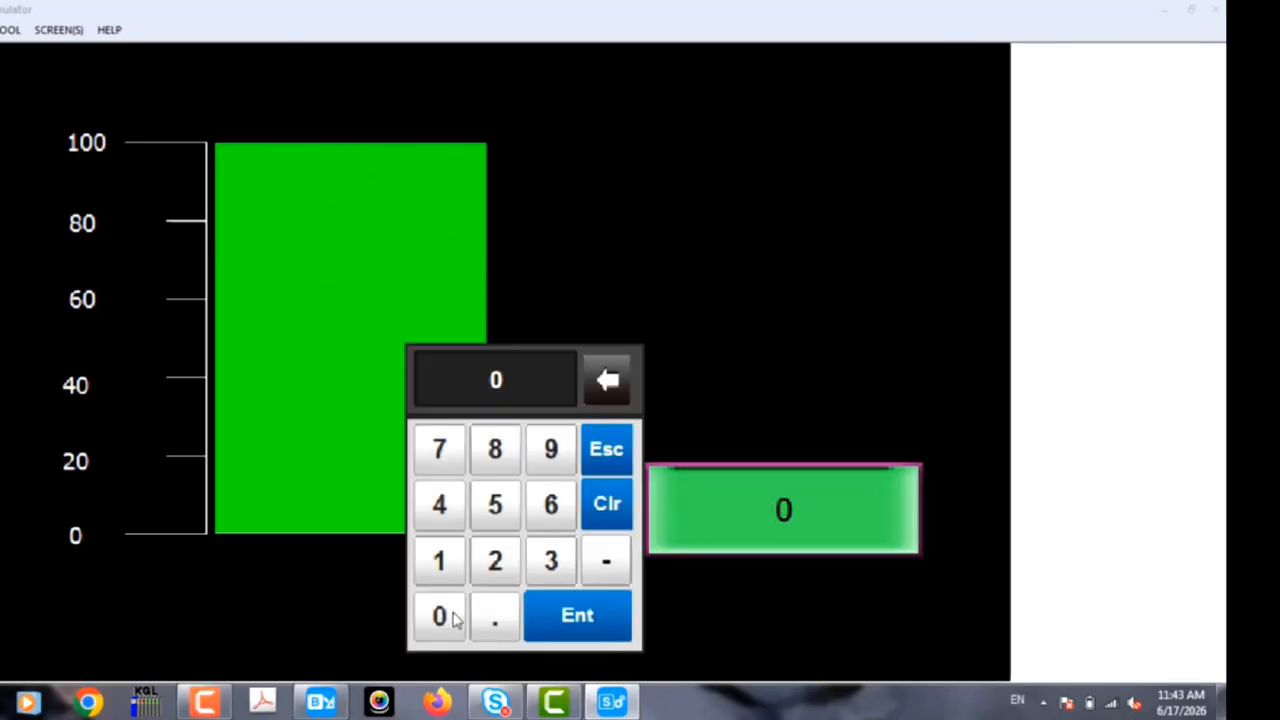
pyautogui.click(557, 615)
pyautogui.click(731, 524)
pyautogui.click(445, 555)
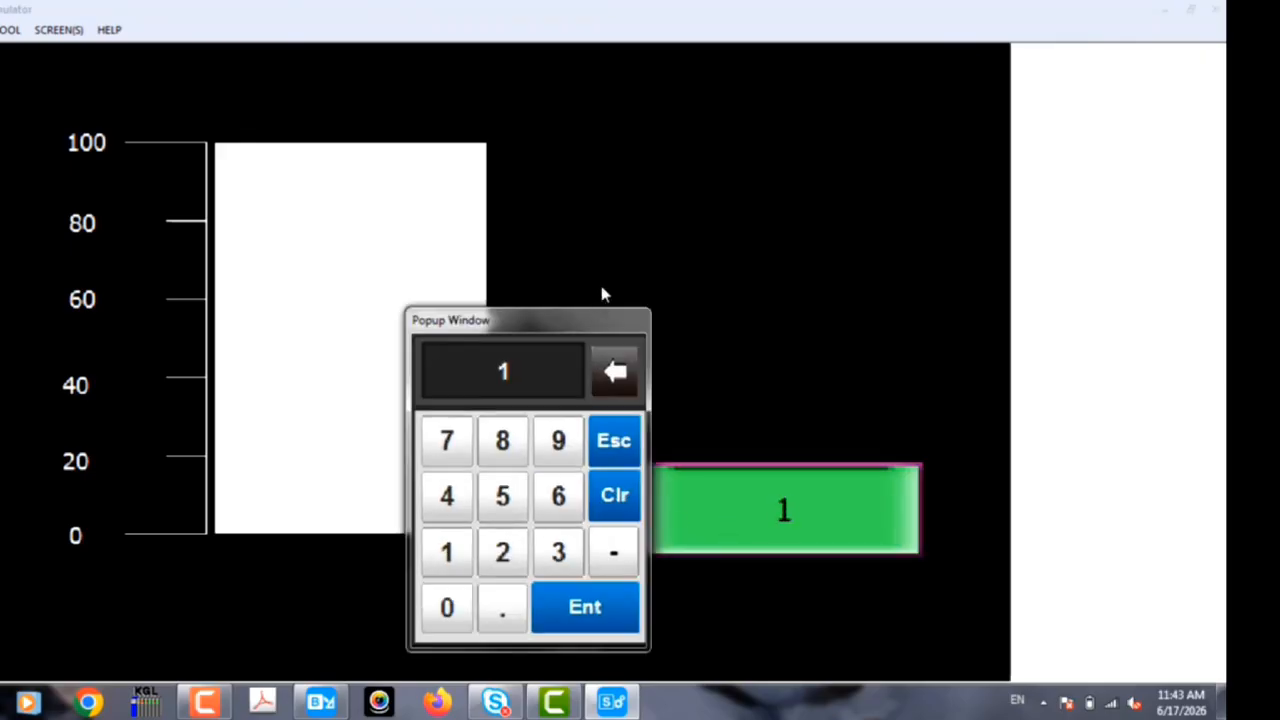
pyautogui.click(452, 610)
pyautogui.click(452, 610)
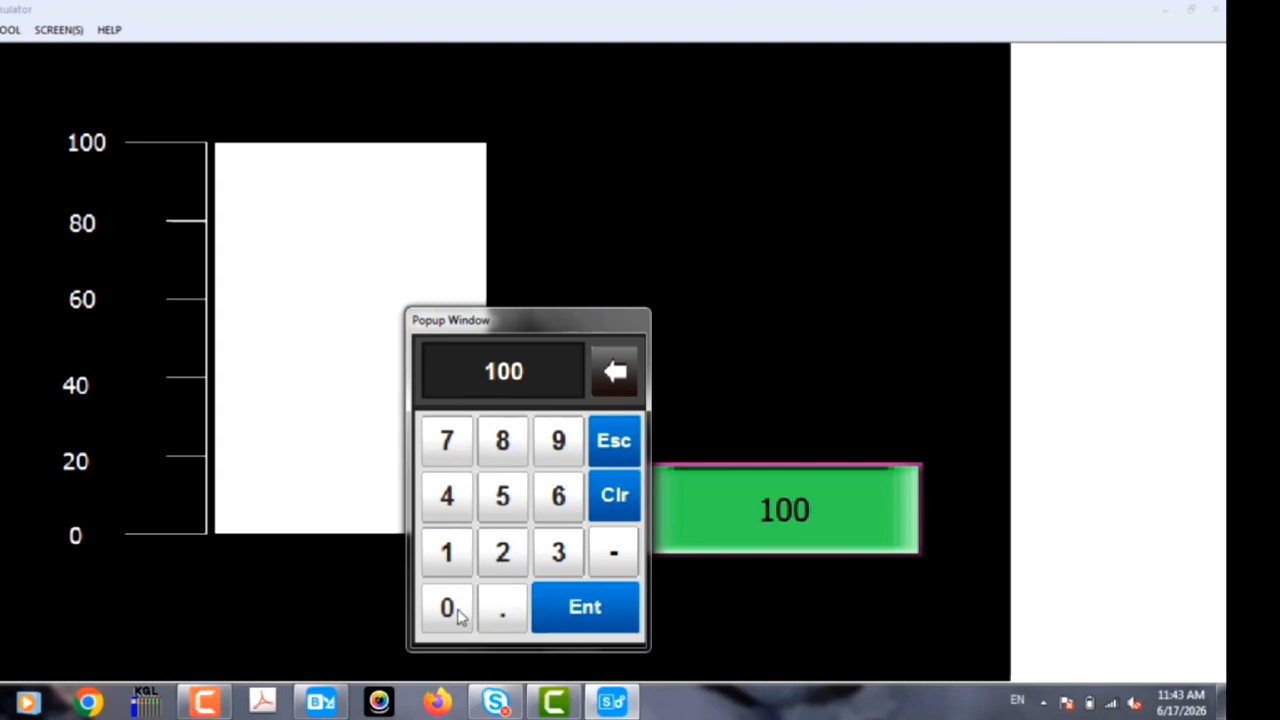
pyautogui.click(570, 614)
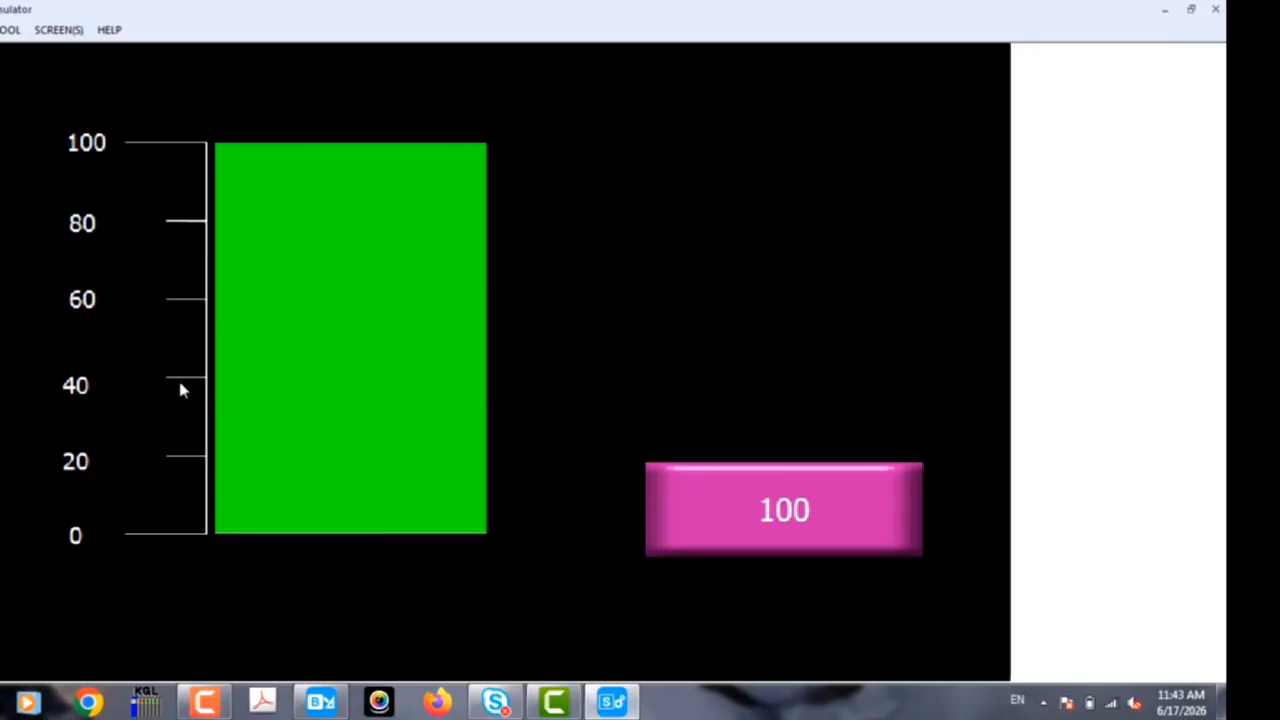
pyautogui.click(1215, 8)
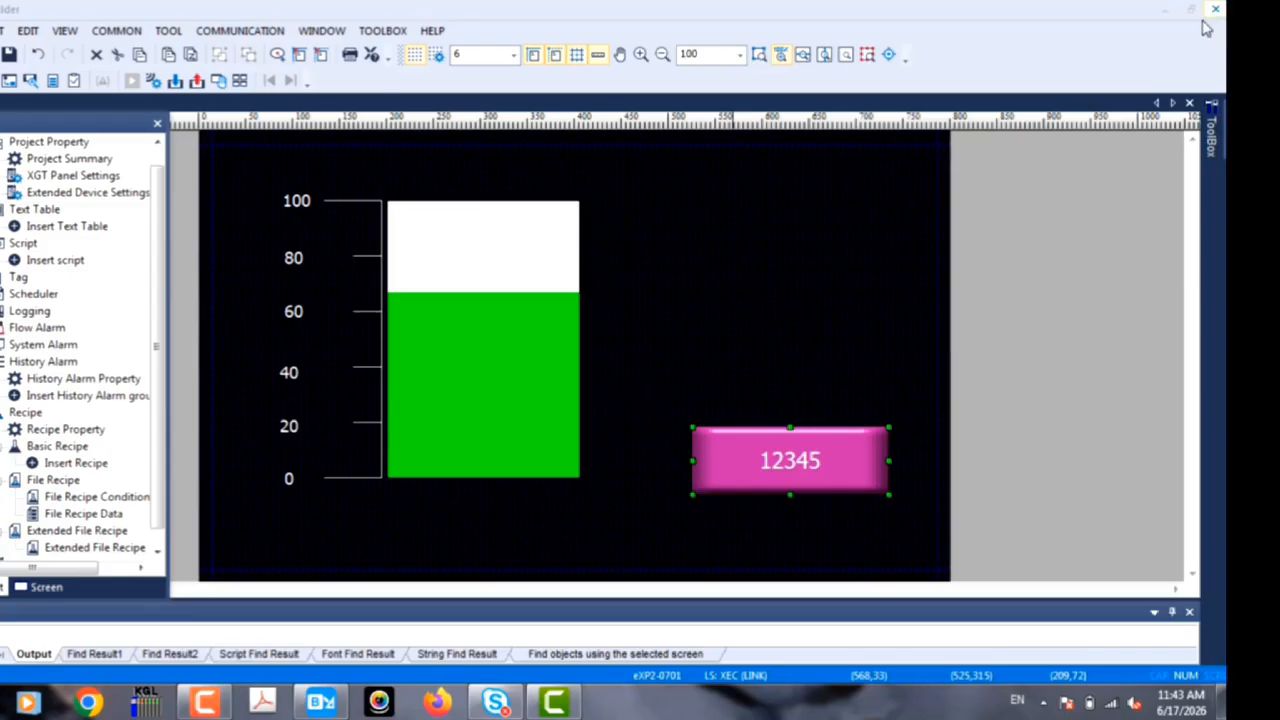
# Step: Set the bar graph's scale points to 20 in its display properties
pyautogui.doubleClick(523, 358)
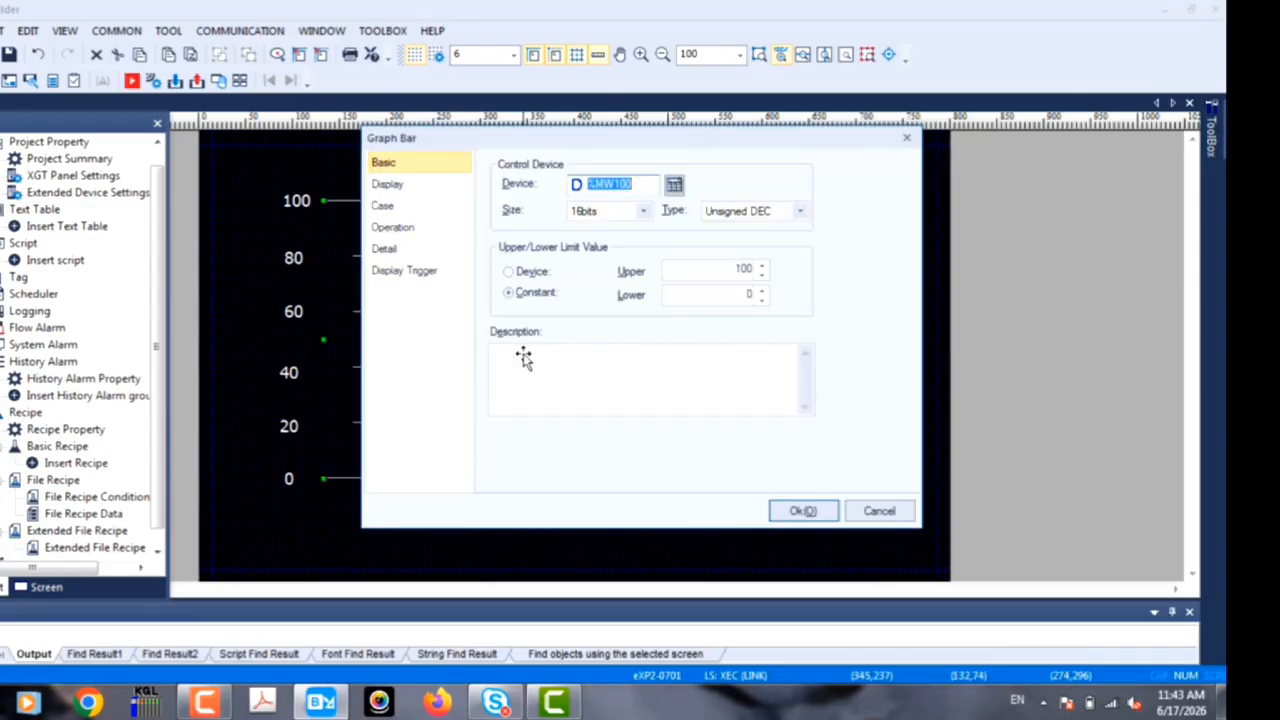
pyautogui.click(408, 185)
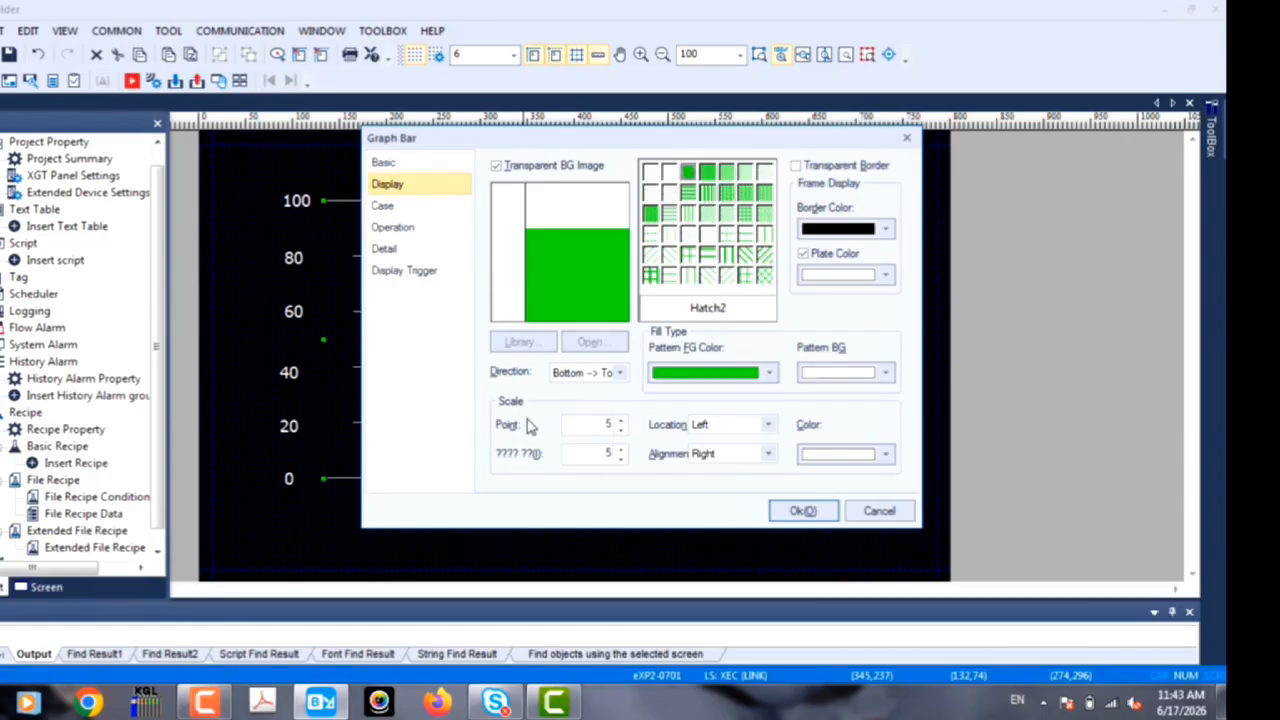
pyautogui.click(621, 421)
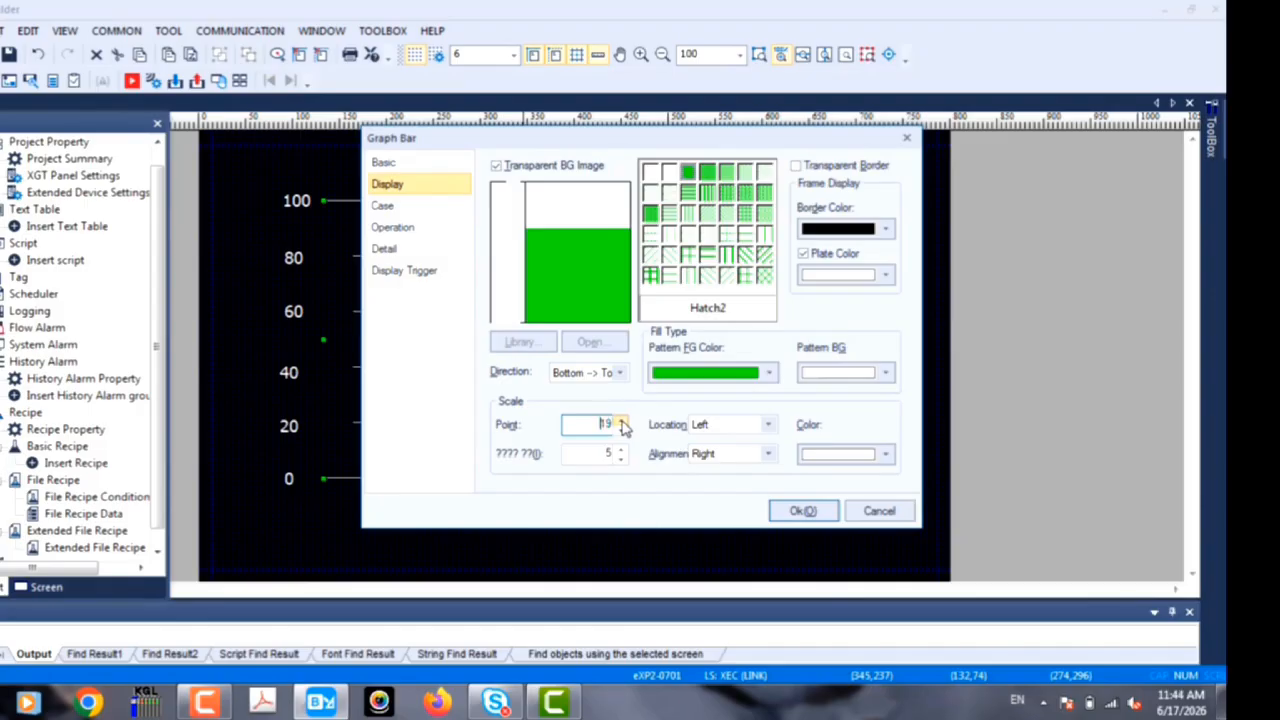
pyautogui.click(580, 428)
pyautogui.click(787, 512)
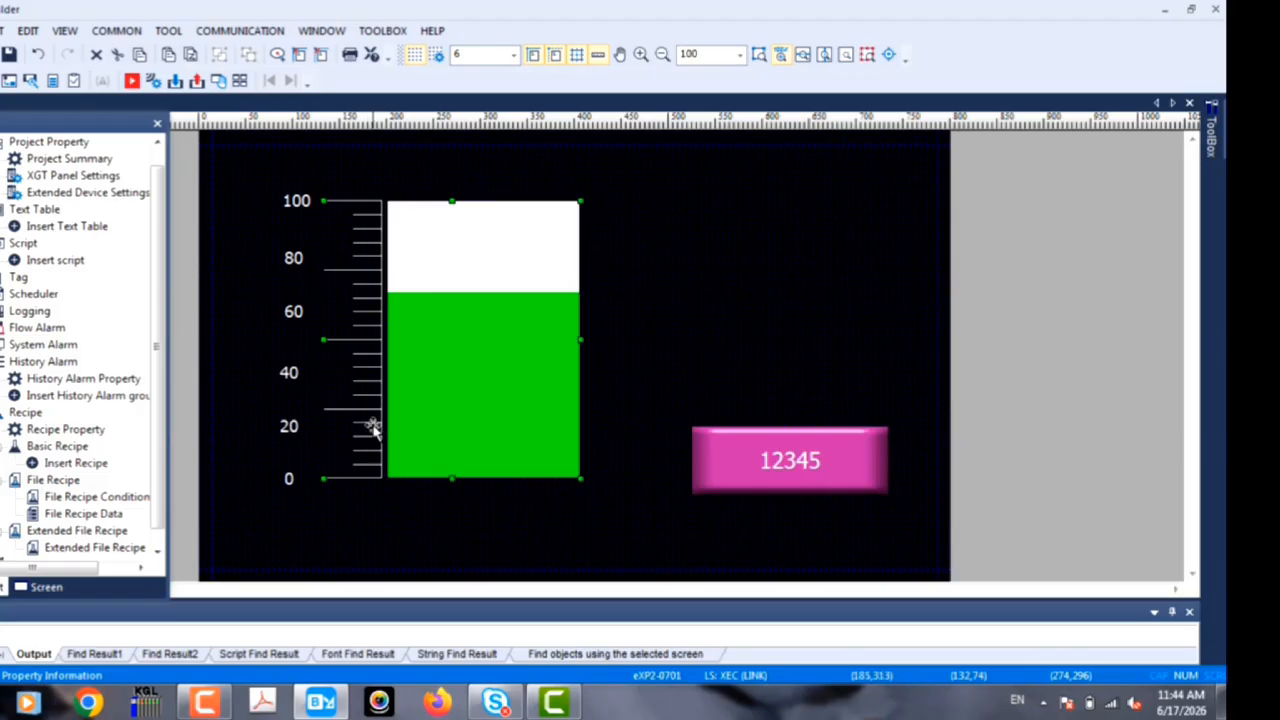
# Step: Delete the 80 label beside the bar graph's scale
pyautogui.click(293, 257)
pyautogui.rightClick(293, 257)
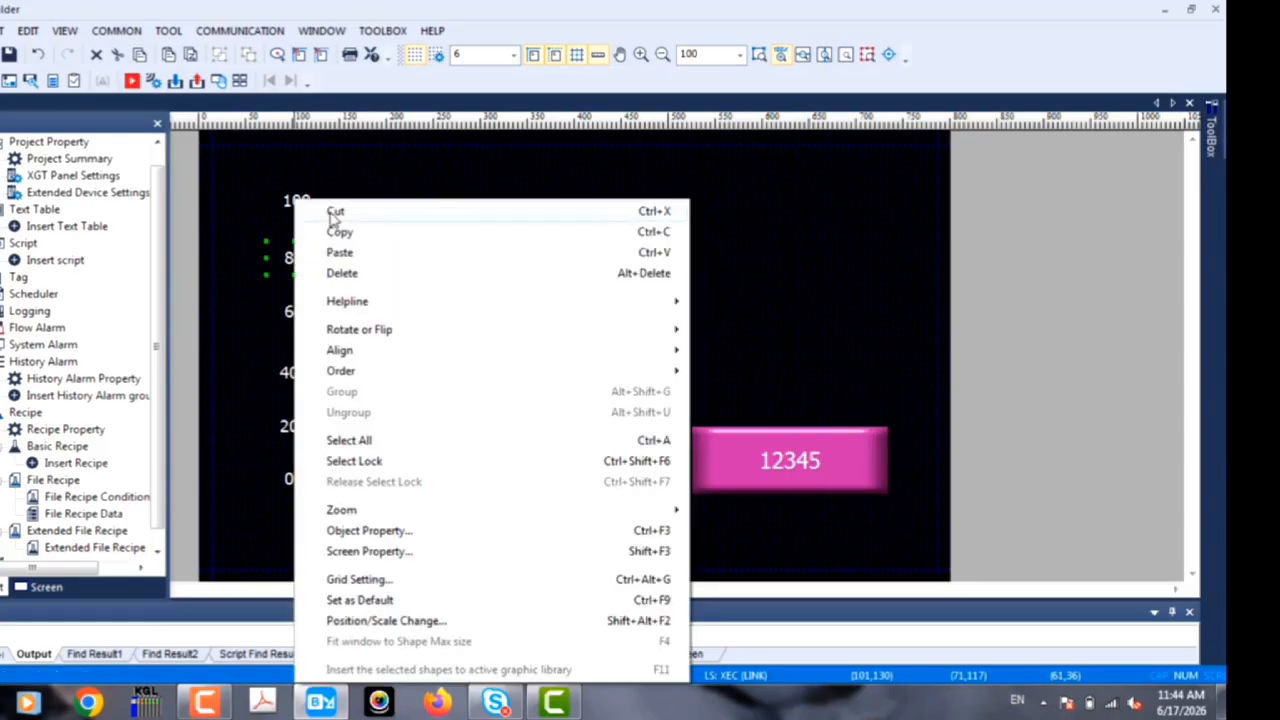
pyautogui.click(340, 274)
# Step: Move the 60, 40 and 20 labels up to the major tick marks and align the 0 label beneath them
pyautogui.moveTo(306, 316); pyautogui.dragTo(306, 274)
pyautogui.moveTo(290, 373); pyautogui.dragTo(297, 341)
pyautogui.moveTo(297, 428); pyautogui.dragTo(297, 411)
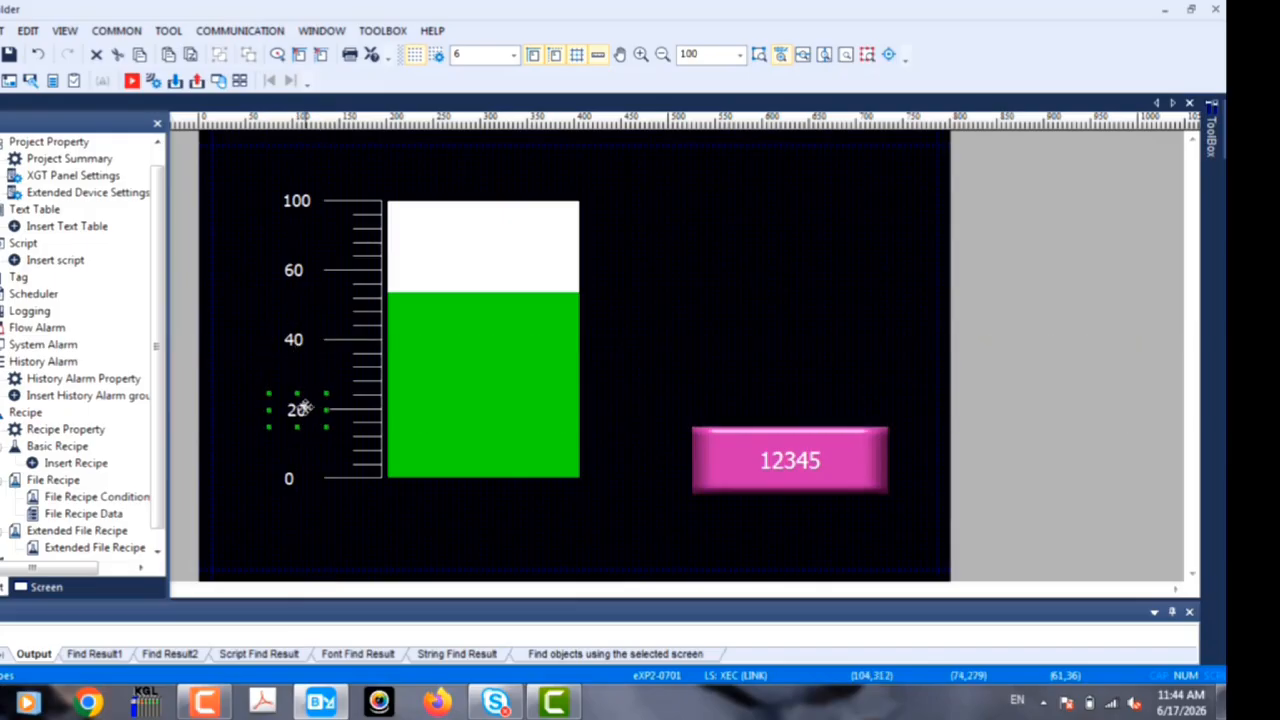
pyautogui.click(234, 403)
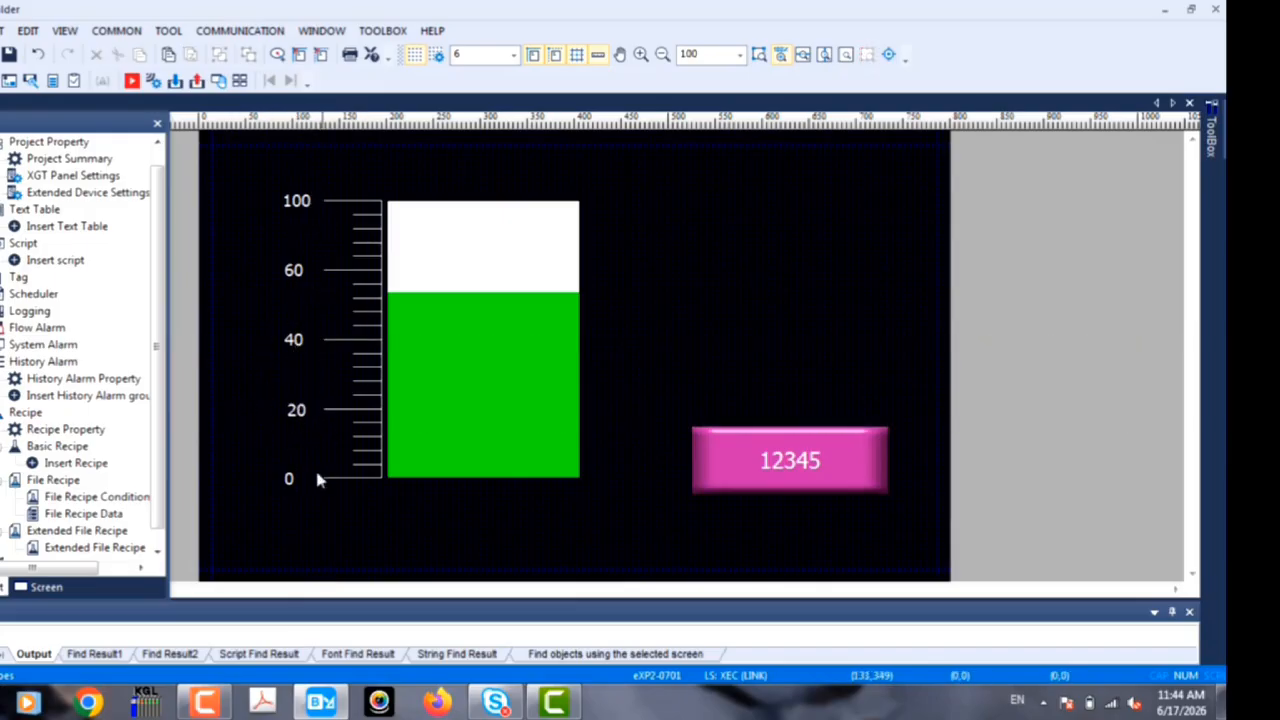
pyautogui.click(291, 479)
pyautogui.moveTo(293, 479); pyautogui.dragTo(295, 479)
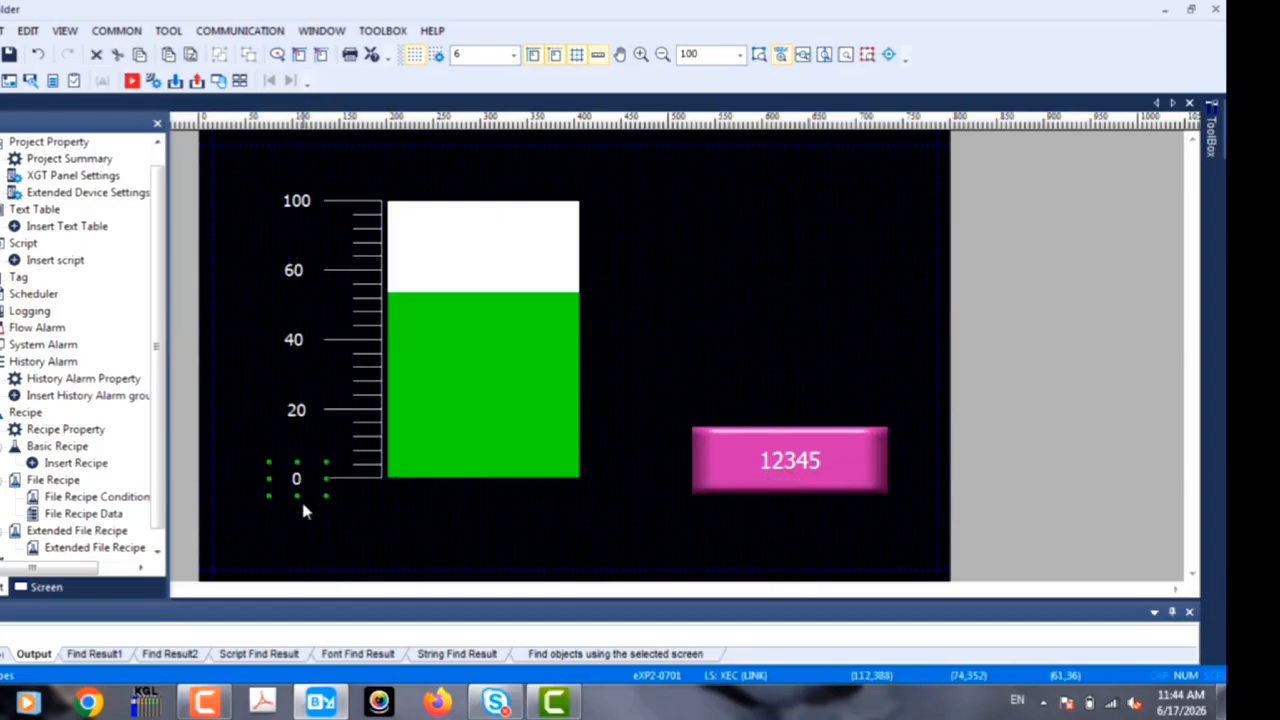
pyautogui.click(300, 497)
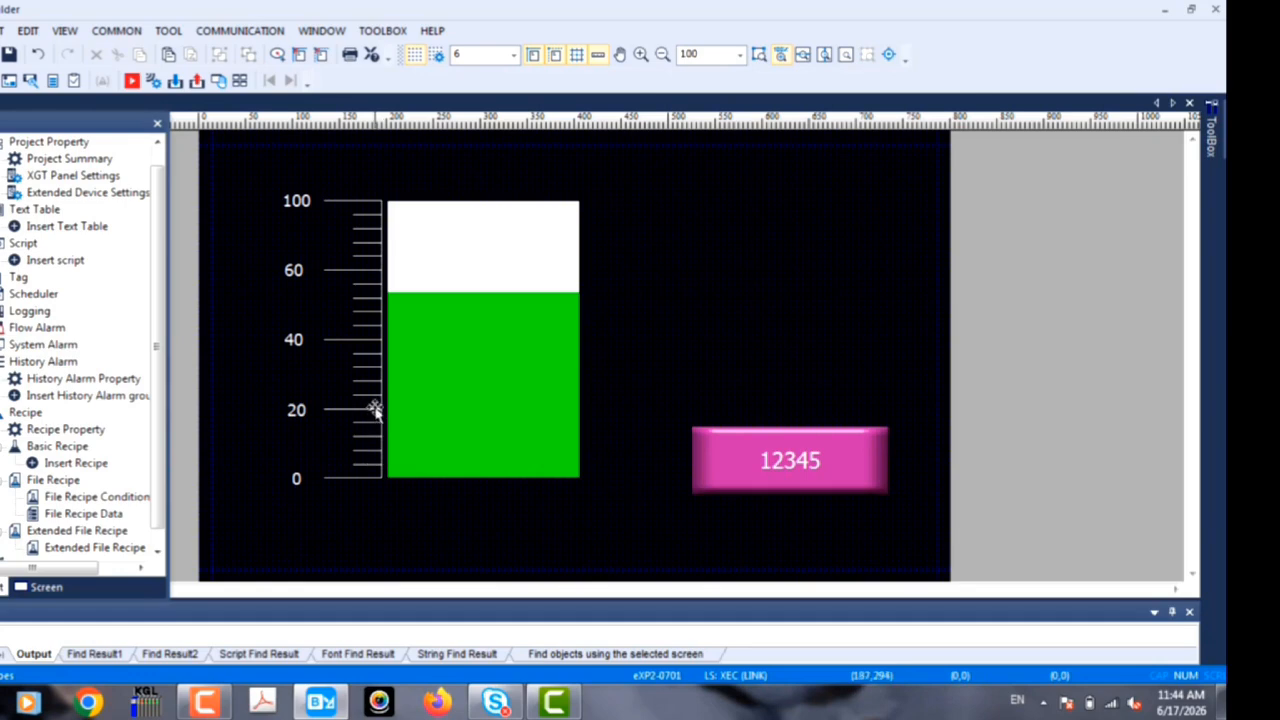
# Step: Change the text of the 20 scale label to 25
pyautogui.doubleClick(300, 411)
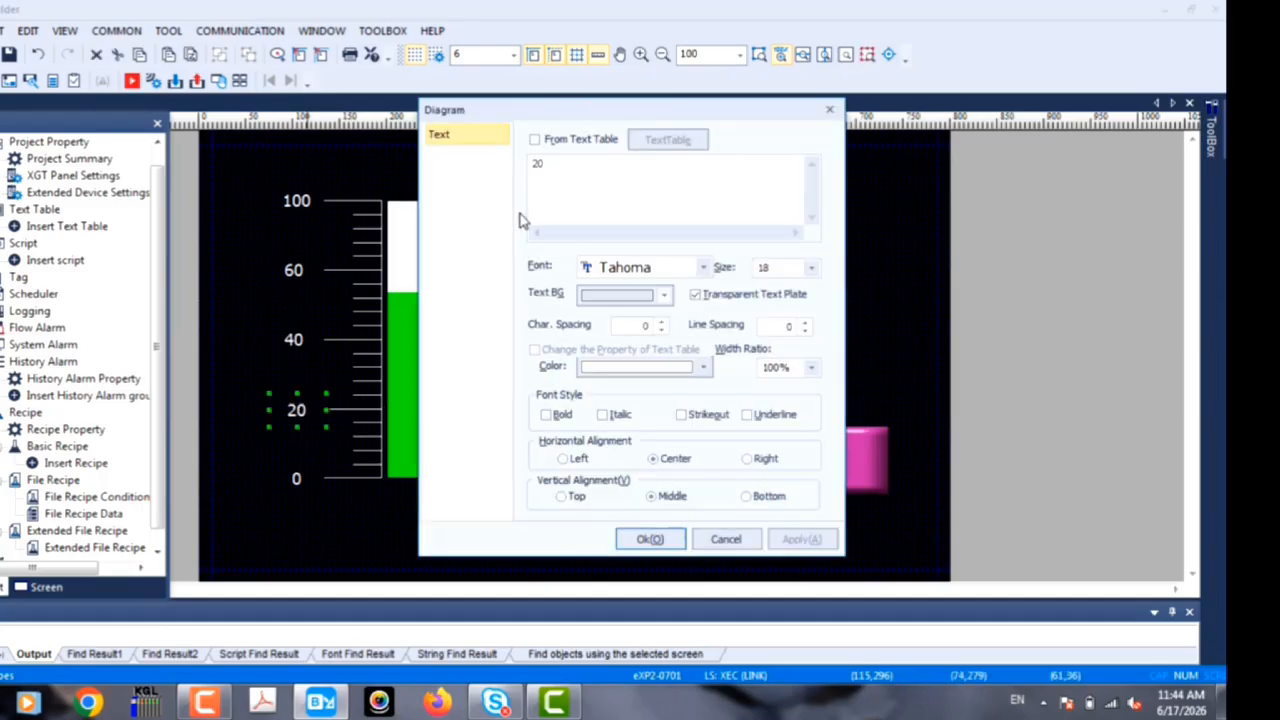
pyautogui.moveTo(551, 166); pyautogui.dragTo(535, 166)
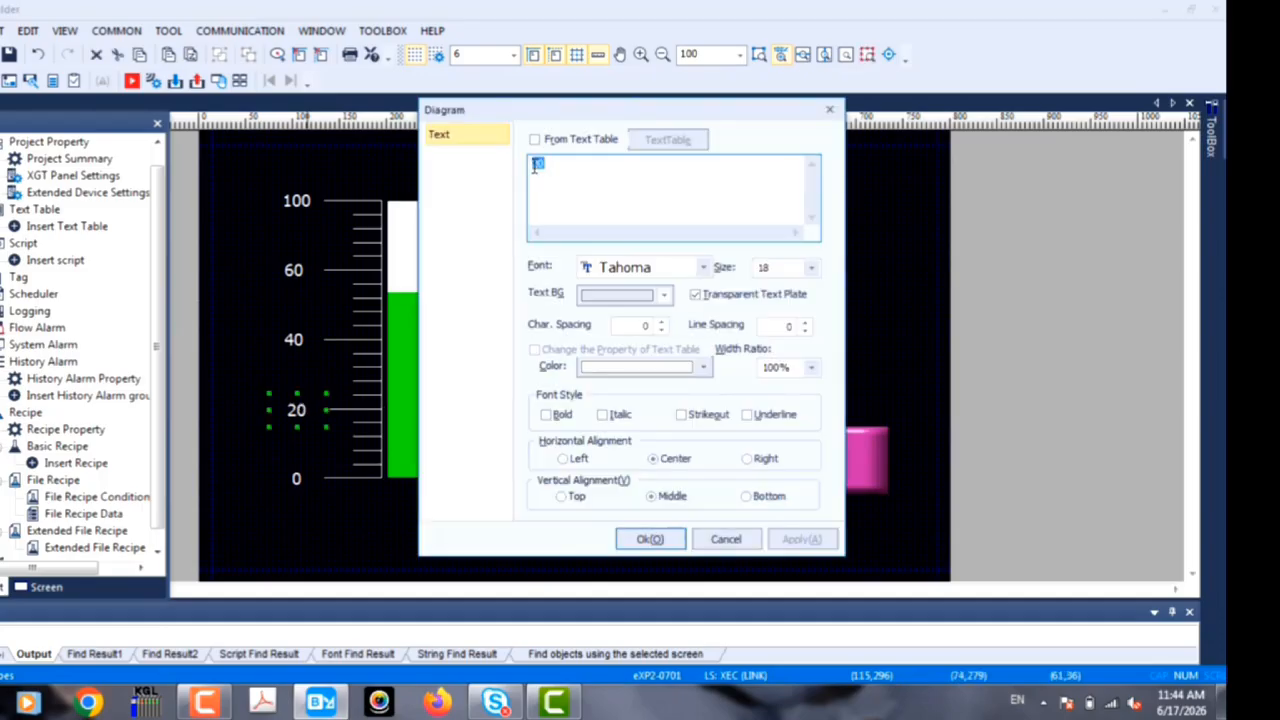
pyautogui.moveTo(557, 163); pyautogui.dragTo(524, 163)
pyautogui.write('25')
pyautogui.click(650, 539)
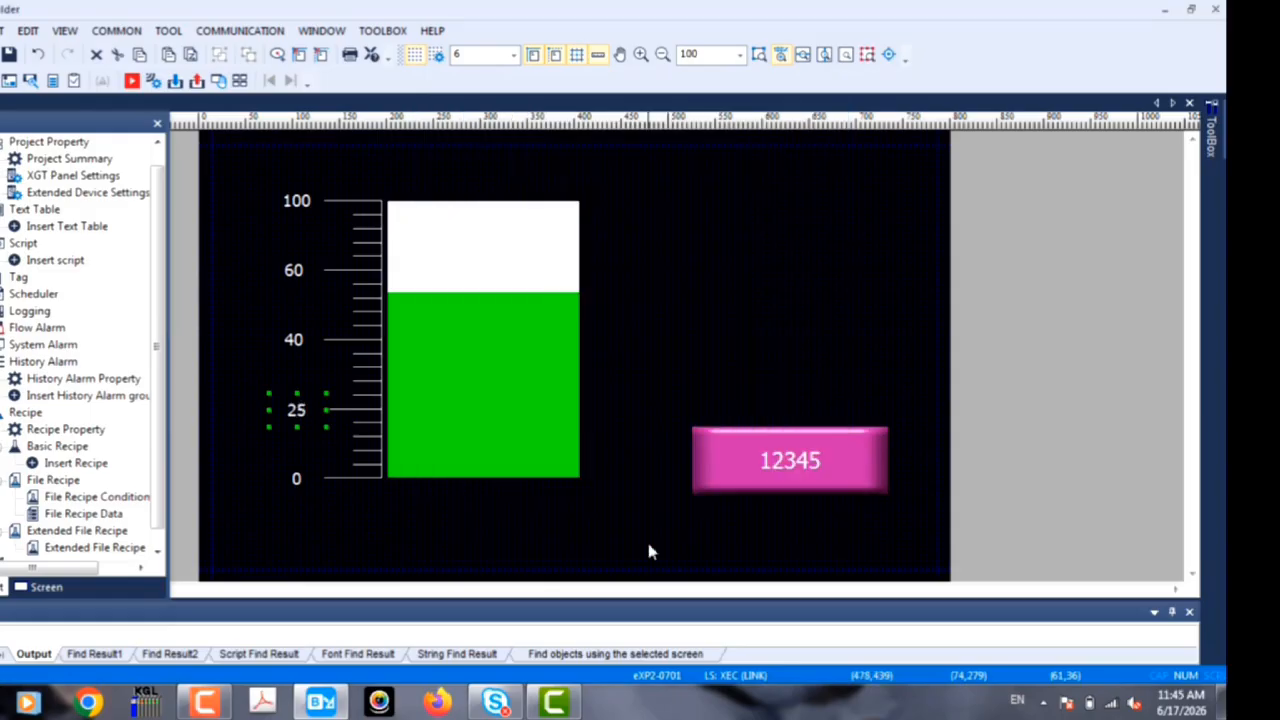
# Step: Change the text of the 40 scale label to 50 and the 60 label to 75
pyautogui.doubleClick(306, 345)
pyautogui.moveTo(556, 165); pyautogui.dragTo(524, 161)
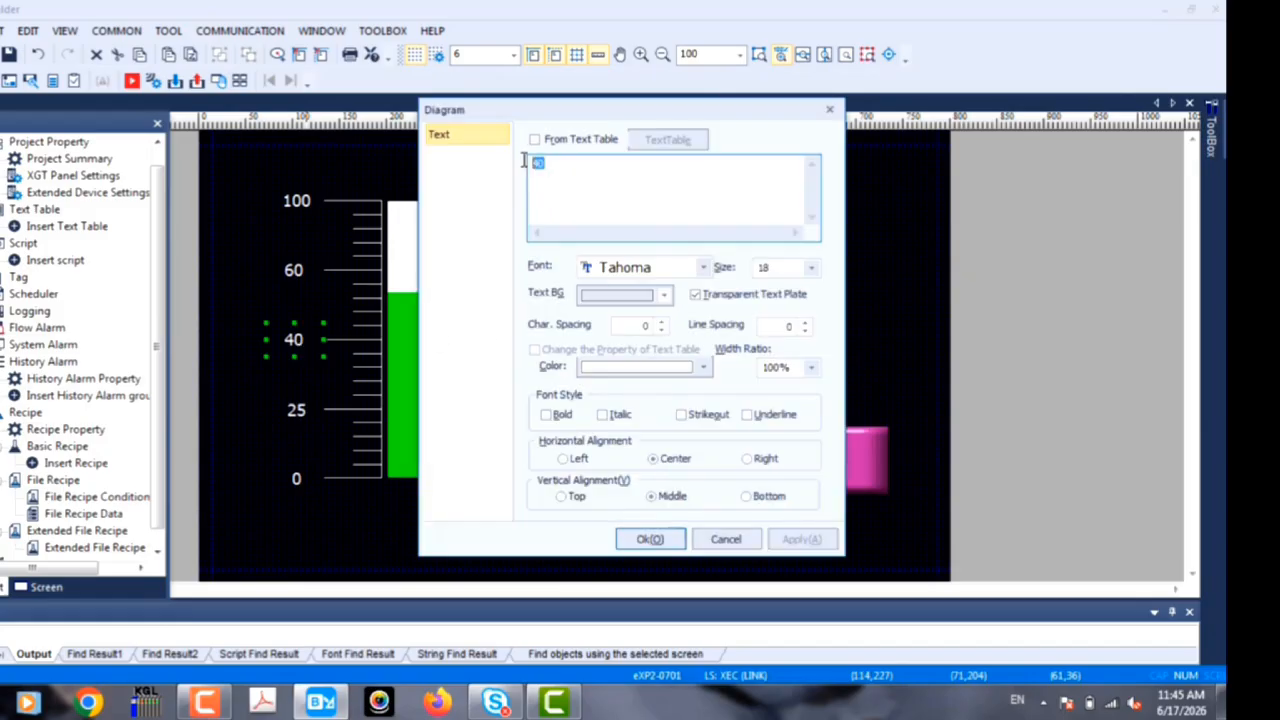
pyautogui.click(650, 539)
pyautogui.doubleClick(302, 274)
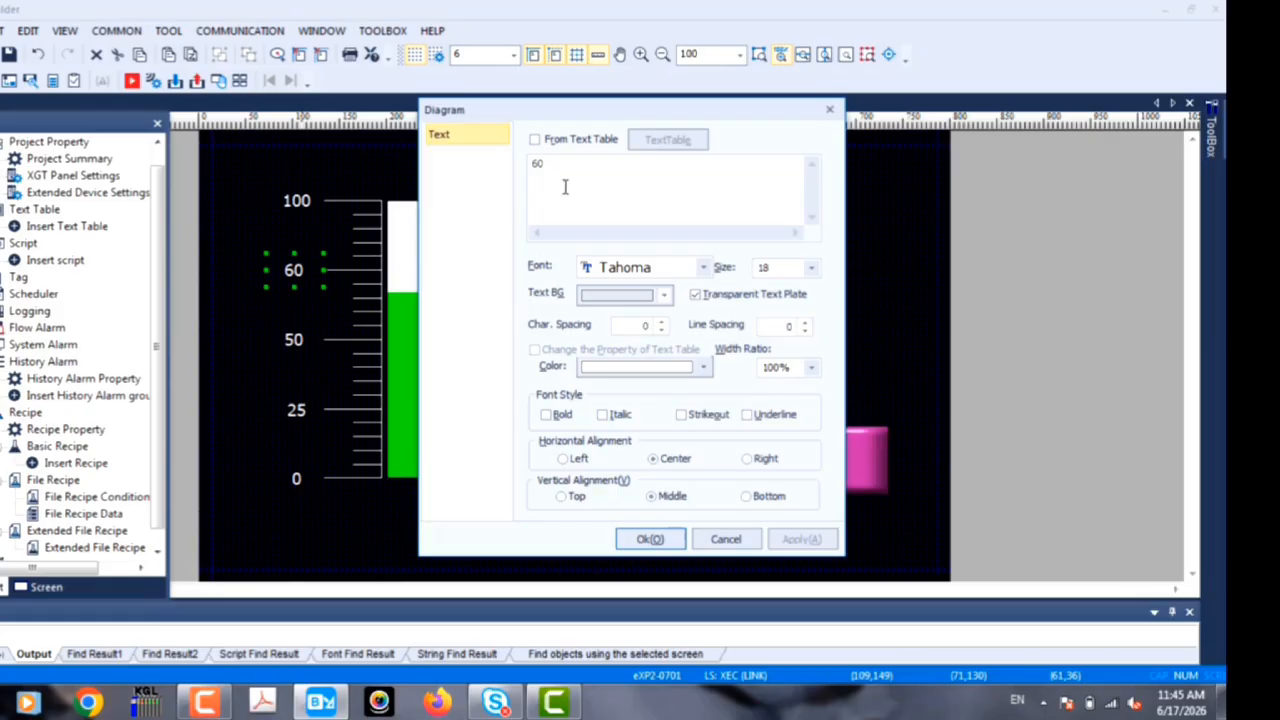
pyautogui.moveTo(557, 163); pyautogui.dragTo(538, 159)
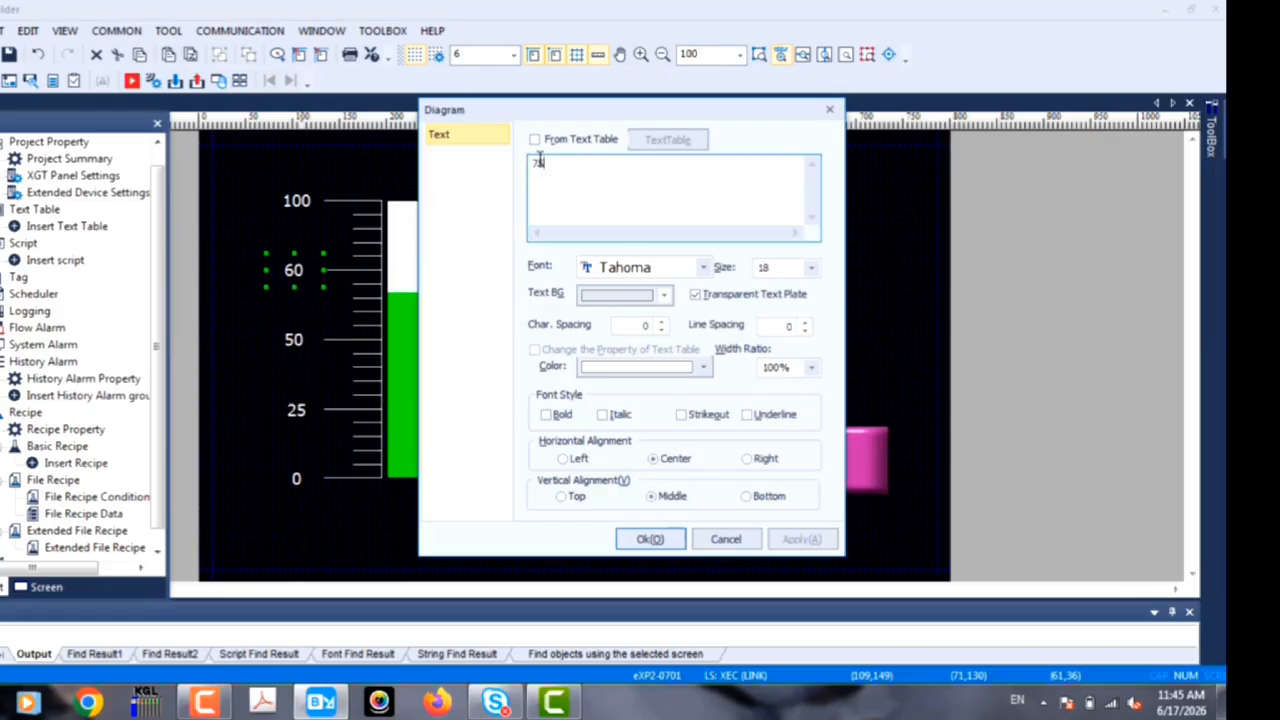
pyautogui.click(650, 539)
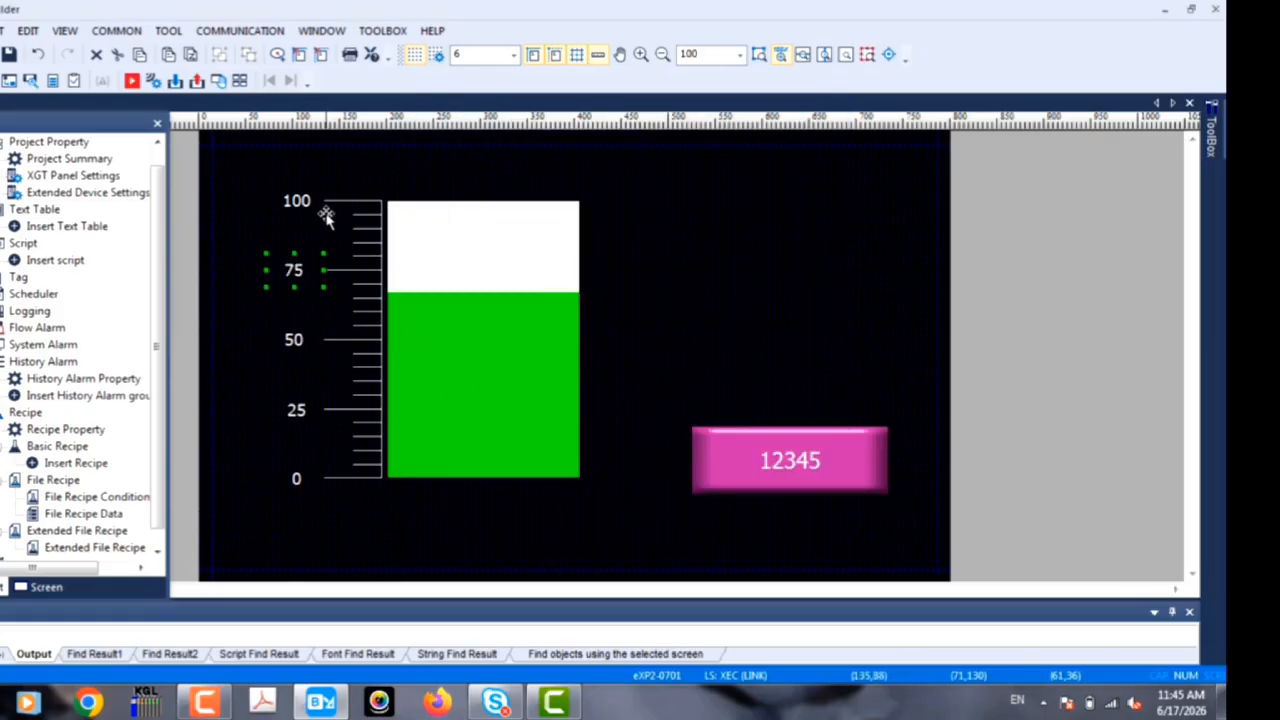
pyautogui.click(205, 253)
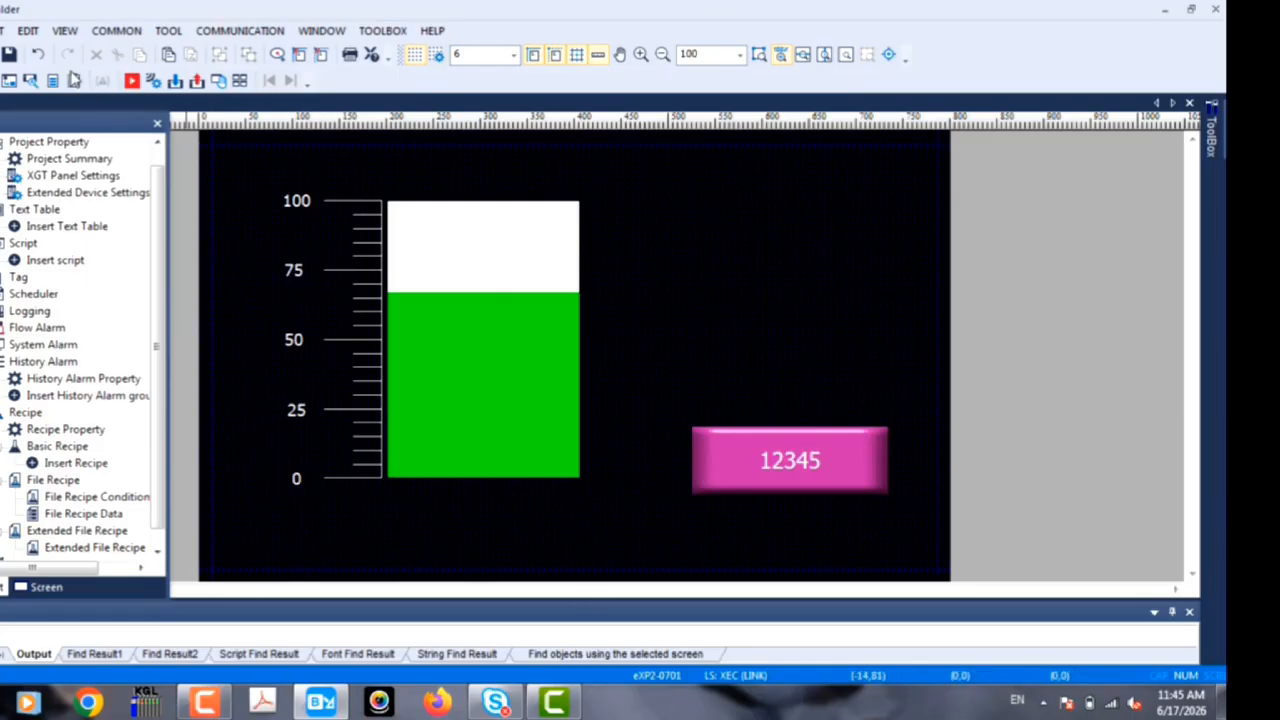
# Step: Restart the screen simulation and enter 25 in the numeric input to test the relabeled scale
pyautogui.click(131, 82)
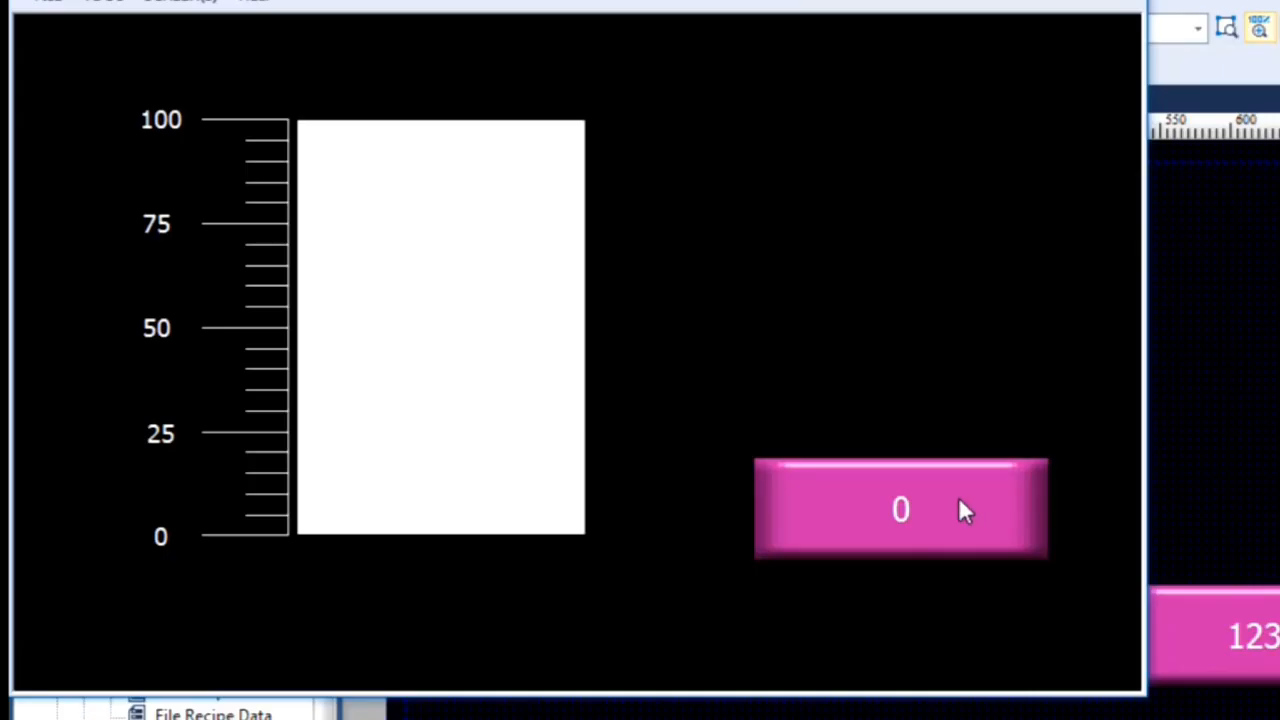
pyautogui.click(580, 373)
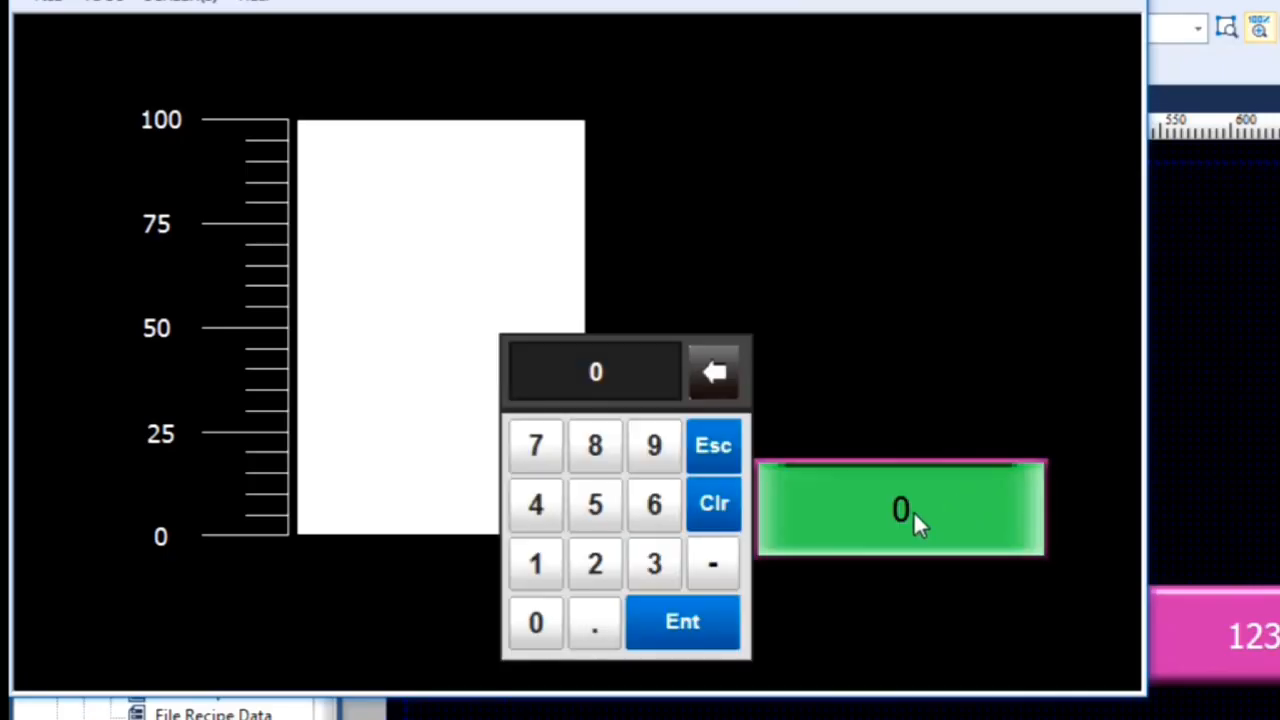
pyautogui.click(596, 565)
pyautogui.click(605, 506)
pyautogui.click(695, 622)
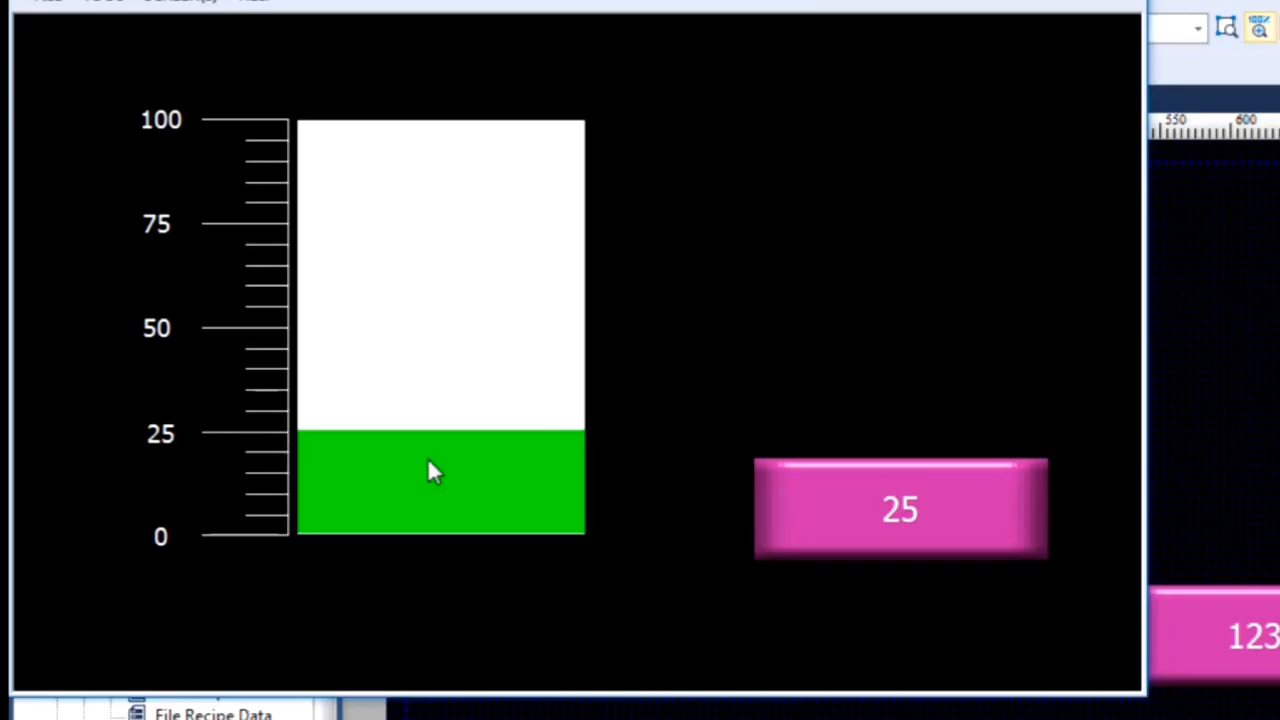
# Step: Enter 30 in the simulated numeric input to check the bar against a minor scale division
pyautogui.click(837, 512)
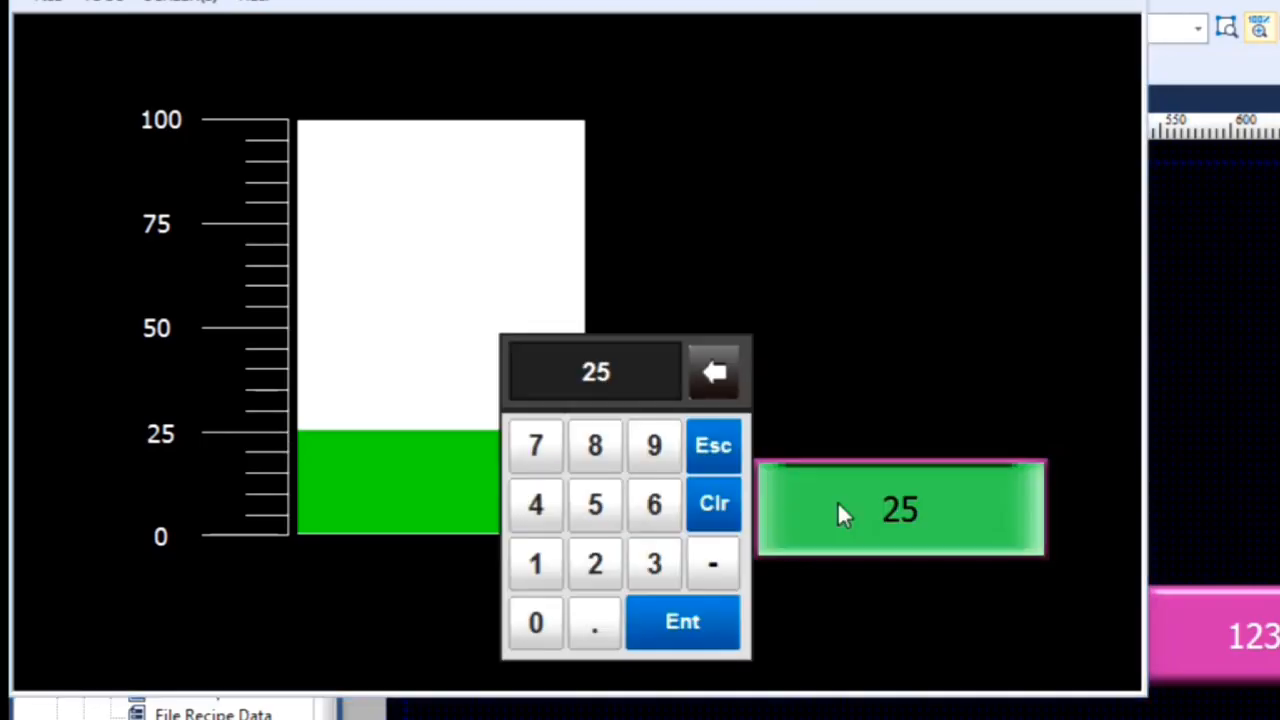
pyautogui.click(651, 566)
pyautogui.click(540, 626)
pyautogui.click(671, 628)
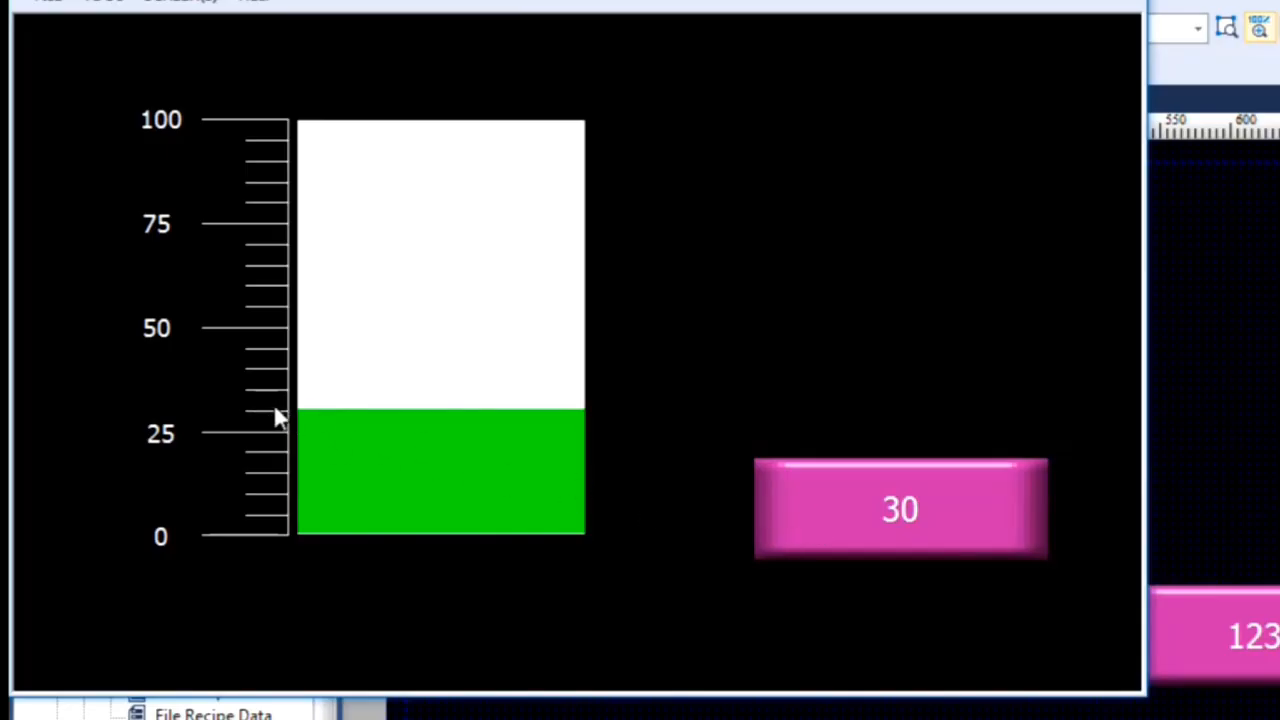
# Step: Enter 80 in the simulated numeric input to check the bar against the scale above 75
pyautogui.click(900, 505)
pyautogui.click(592, 452)
pyautogui.click(538, 628)
pyautogui.click(660, 632)
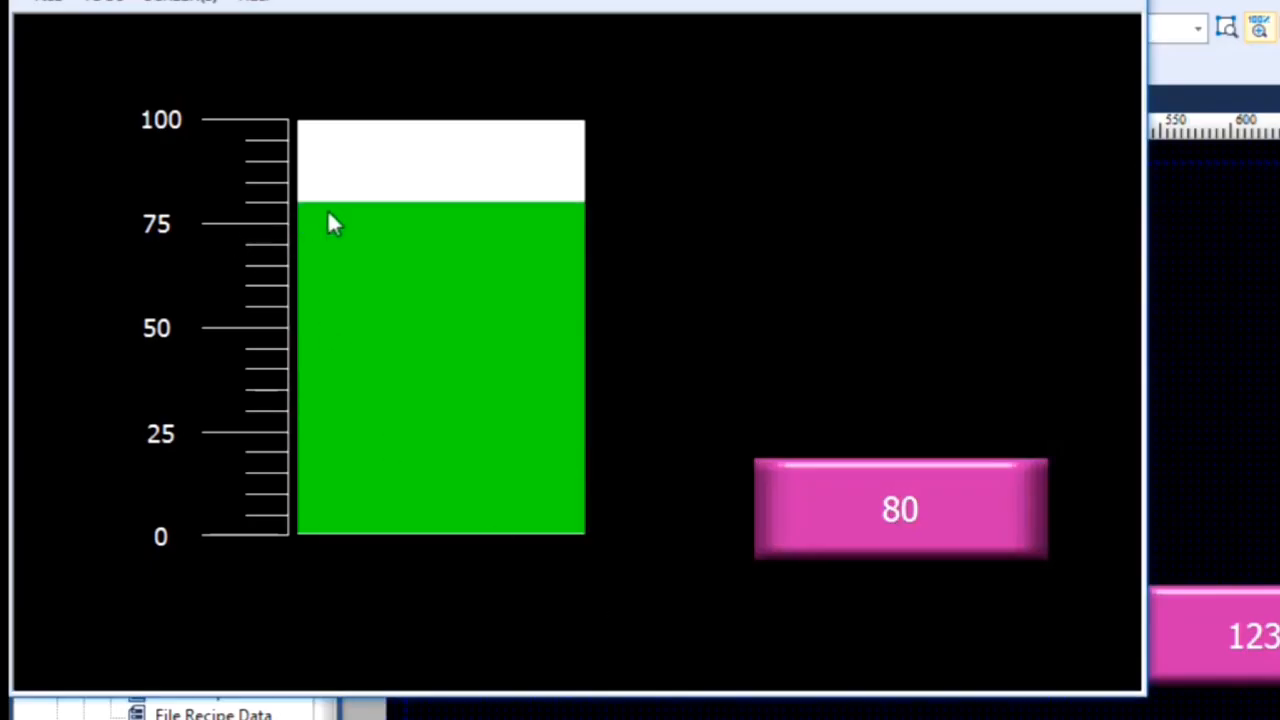
# Step: Enter 100 in the simulated numeric input to test the bar at full scale
pyautogui.click(970, 485)
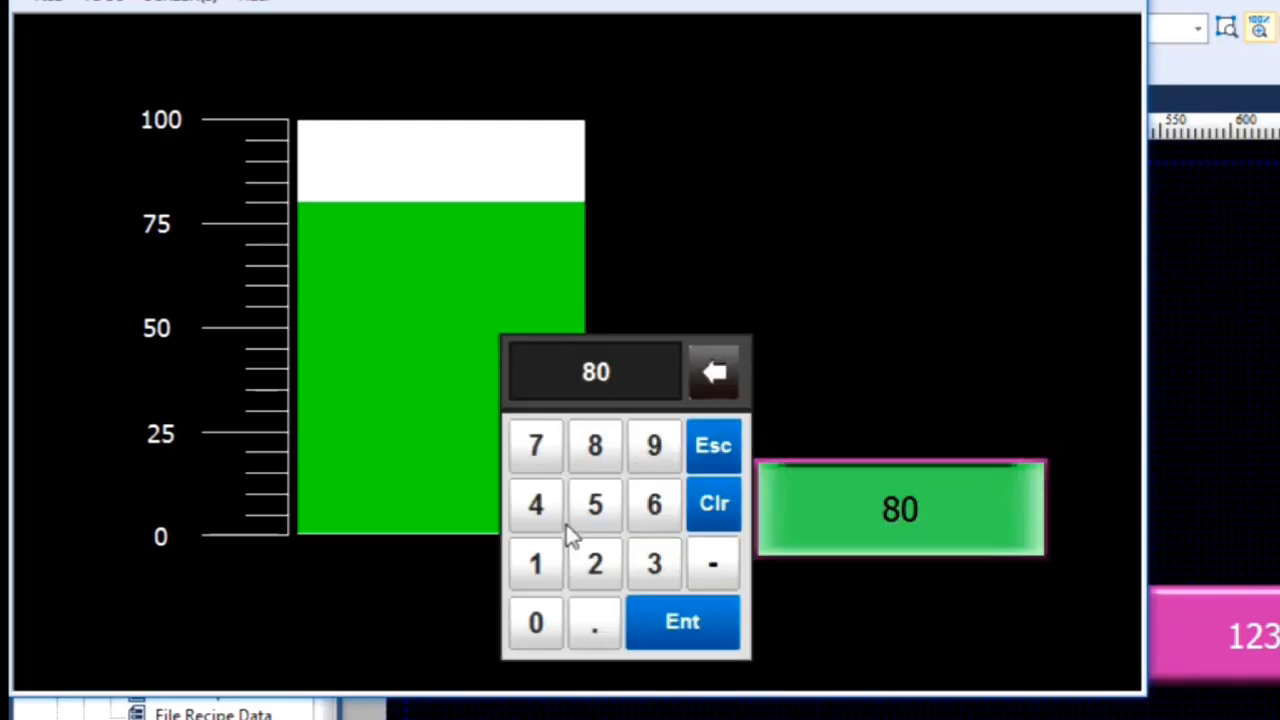
pyautogui.click(545, 570)
pyautogui.click(537, 626)
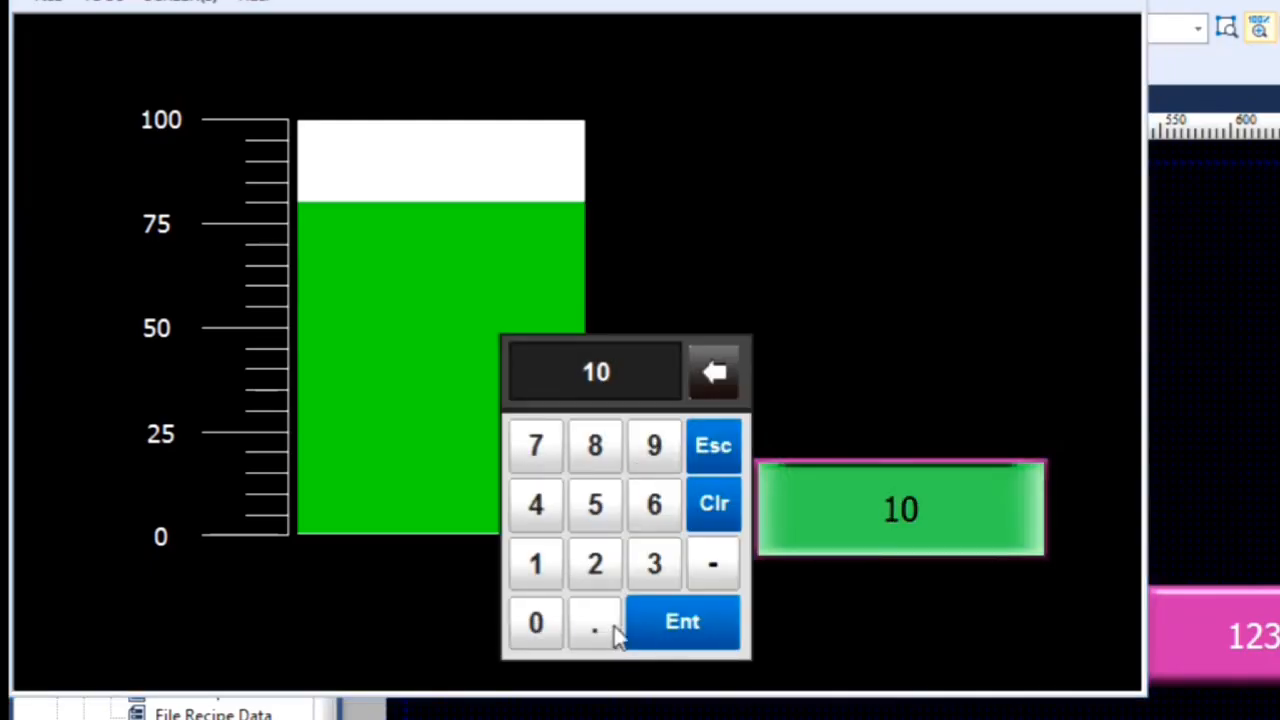
pyautogui.click(545, 623)
pyautogui.click(664, 621)
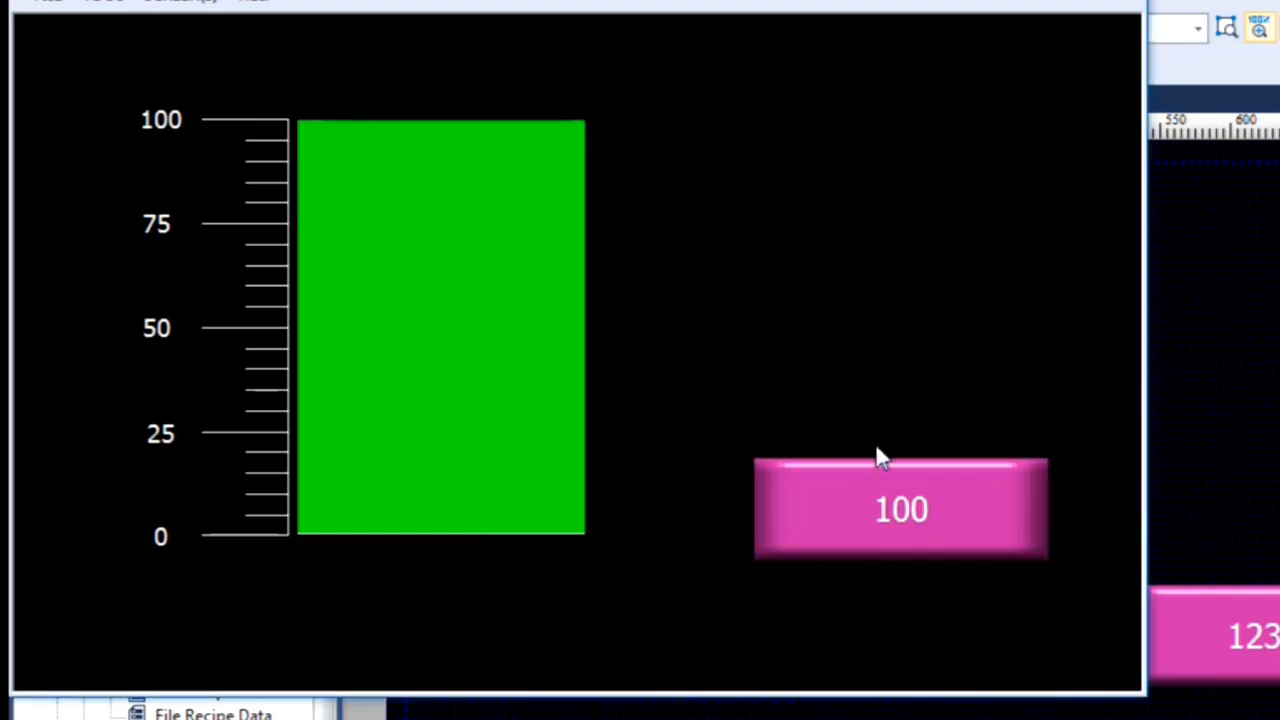
# Step: Test the simulated bar with 0 and again with 100, and close the simulation
pyautogui.click(897, 506)
pyautogui.click(545, 618)
pyautogui.click(650, 625)
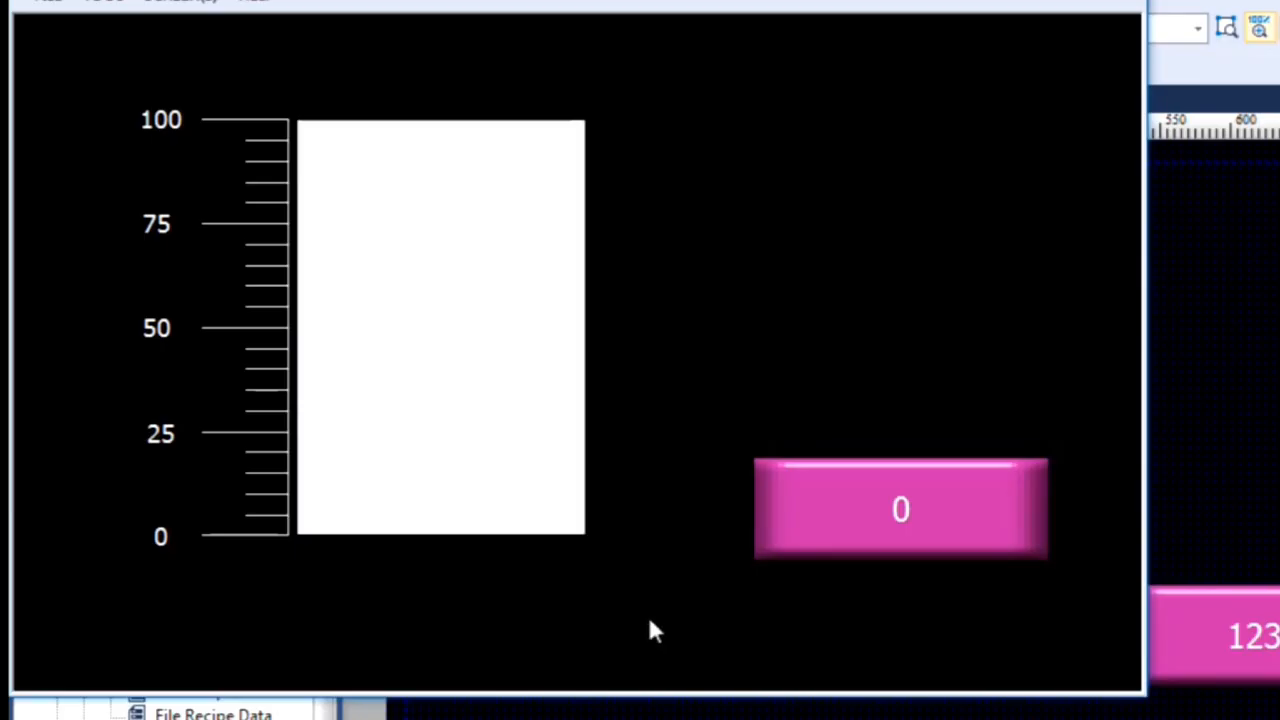
pyautogui.click(841, 520)
pyautogui.click(532, 566)
pyautogui.click(530, 625)
pyautogui.click(530, 625)
pyautogui.click(703, 645)
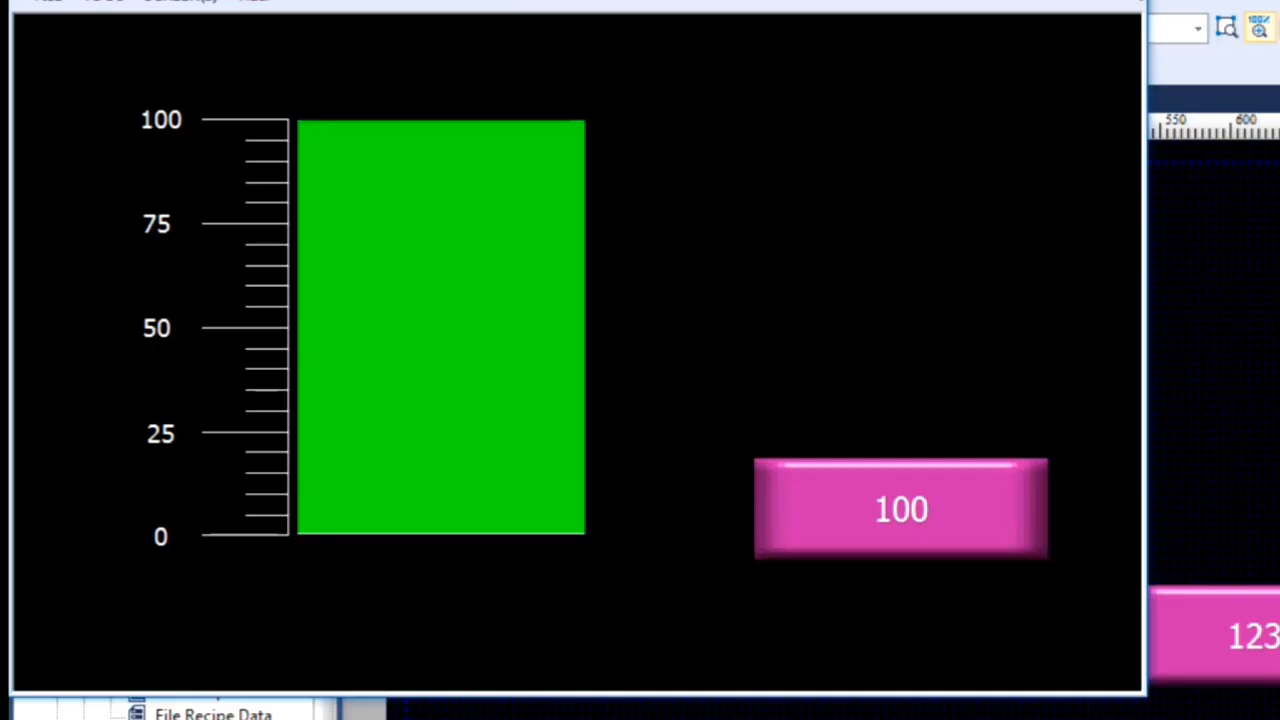
pyautogui.click(1122, 1)
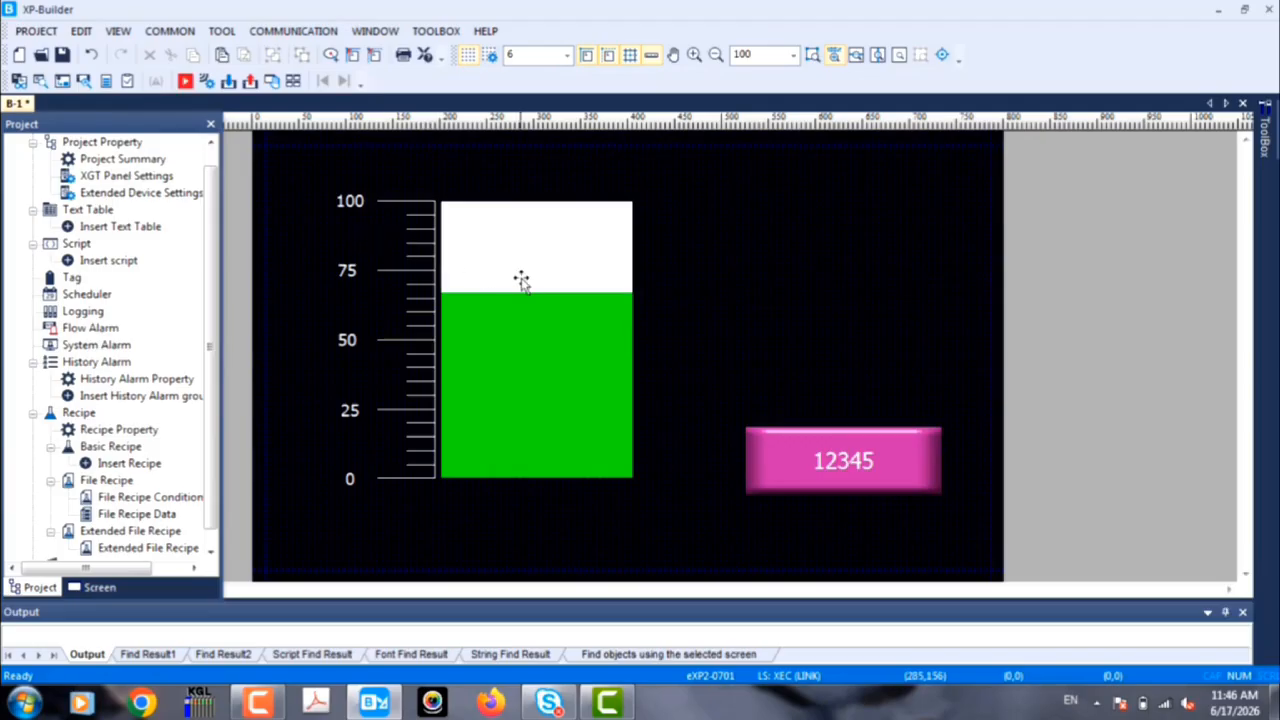
# Step: Make the bar graph's limits device-based, with %MW1 as the upper limit and %MW0 as the lower limit
pyautogui.doubleClick(521, 281)
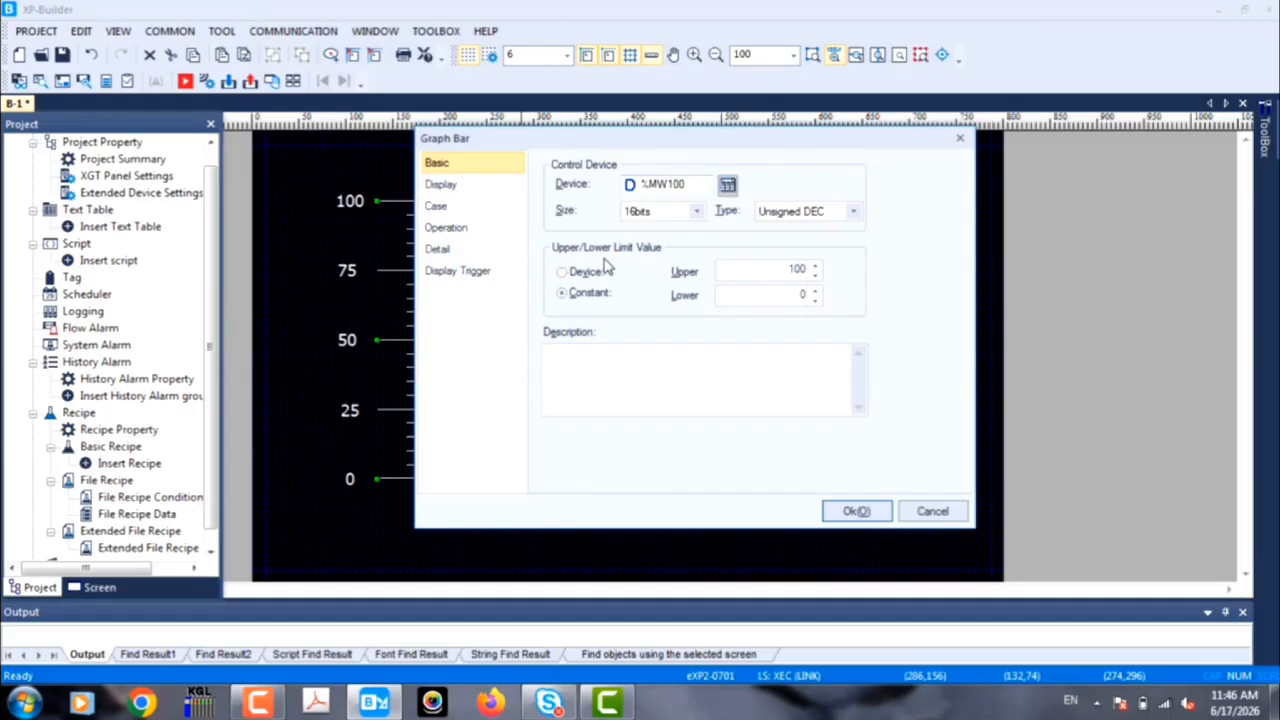
pyautogui.click(605, 270)
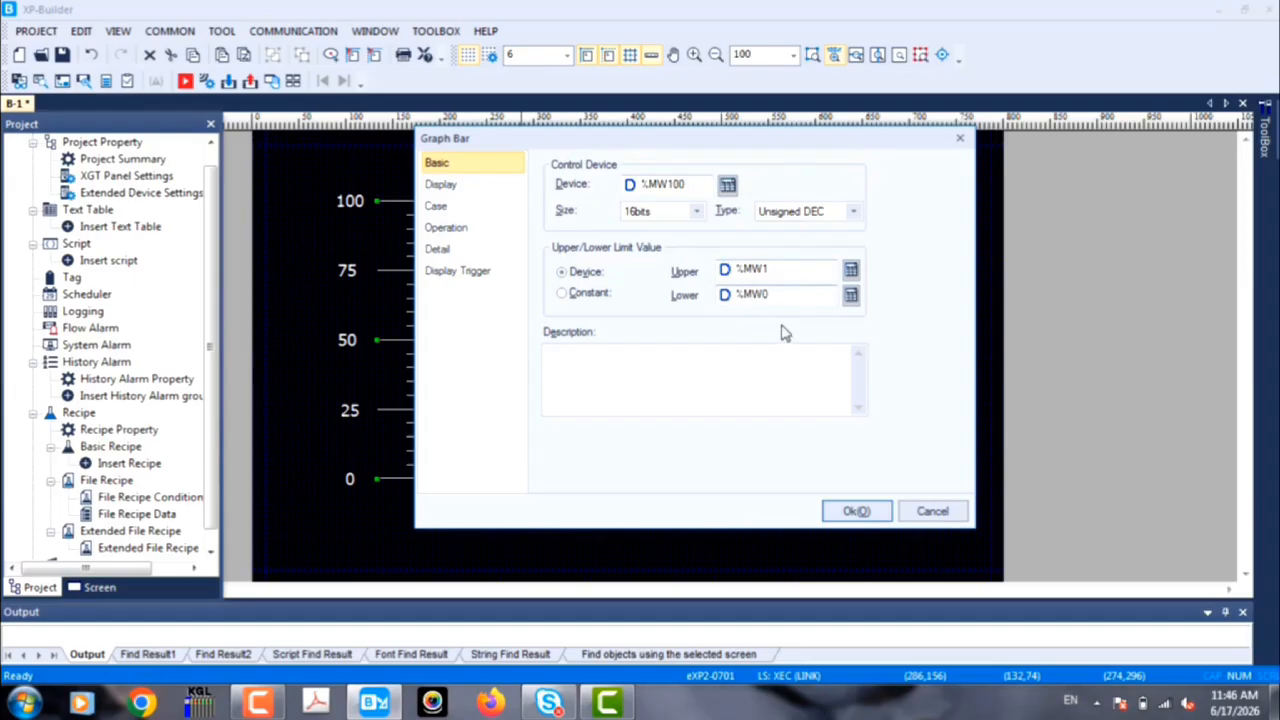
pyautogui.click(843, 512)
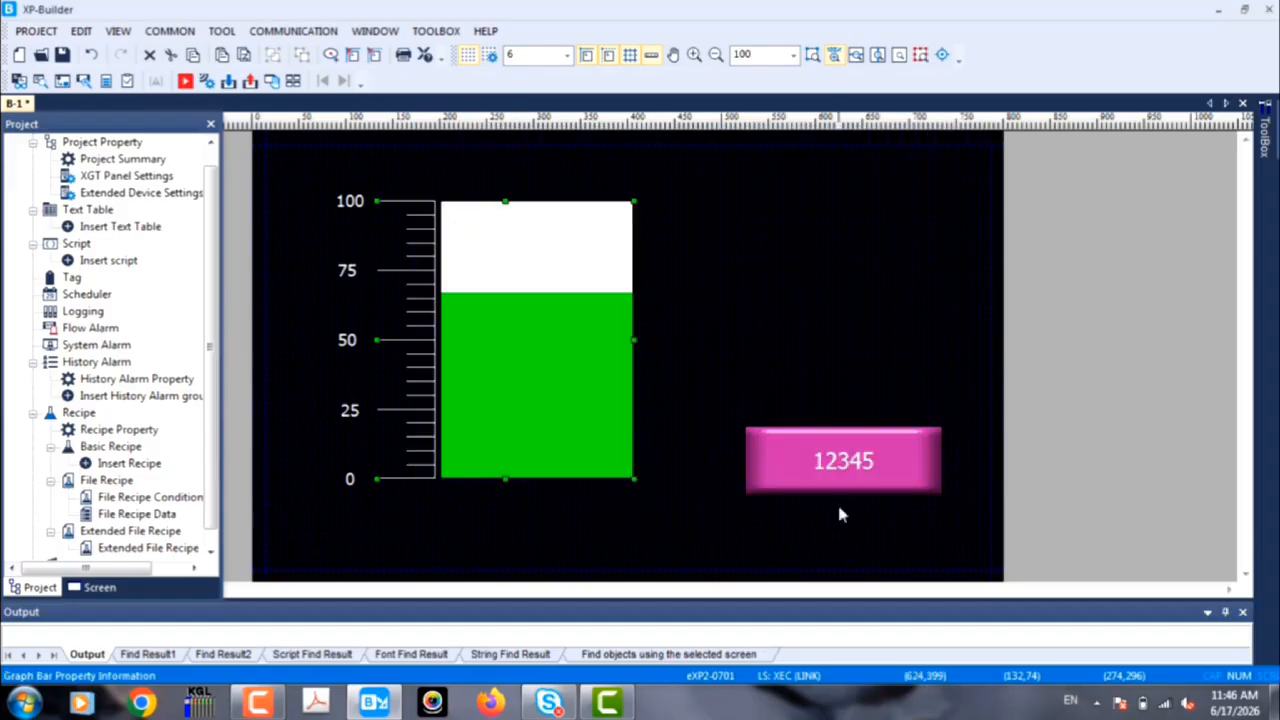
# Step: Duplicate the pink numeric input and place the copy directly above it, near the top of the bar graph
pyautogui.click(832, 445)
pyautogui.rightClick(836, 444)
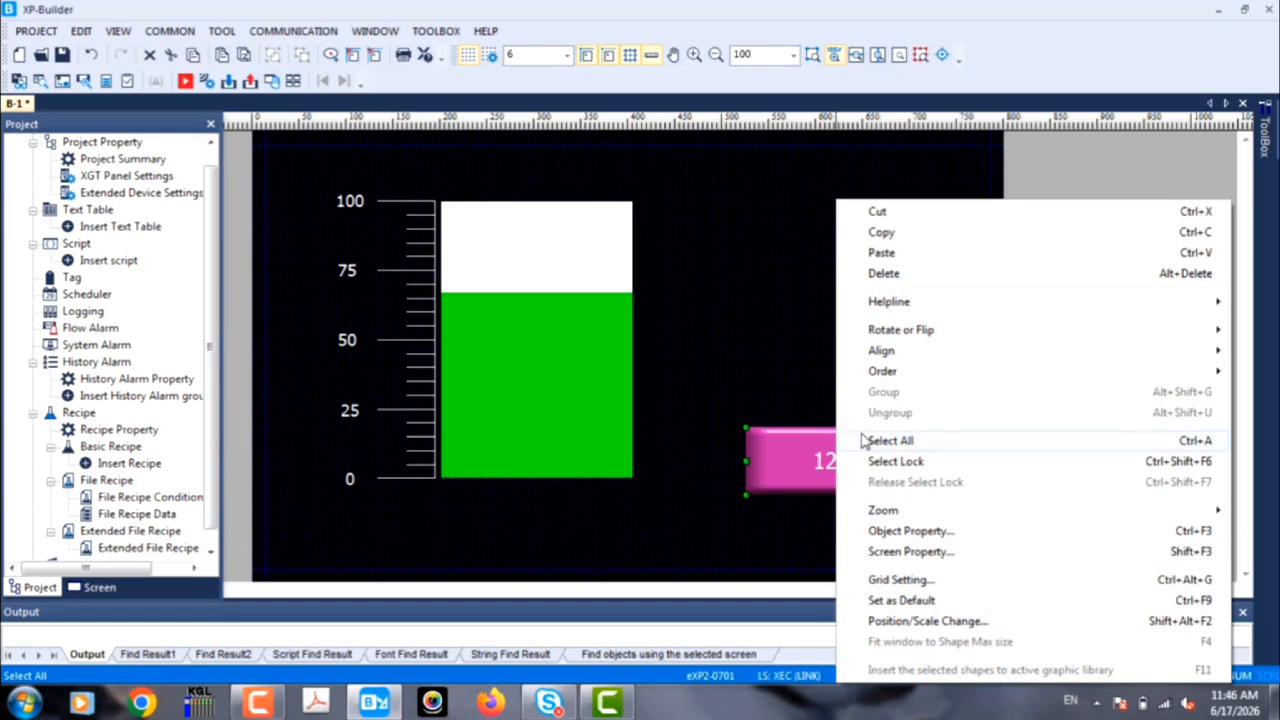
pyautogui.click(914, 234)
pyautogui.click(840, 201)
pyautogui.rightClick(840, 201)
pyautogui.click(886, 247)
pyautogui.moveTo(857, 478); pyautogui.dragTo(853, 212)
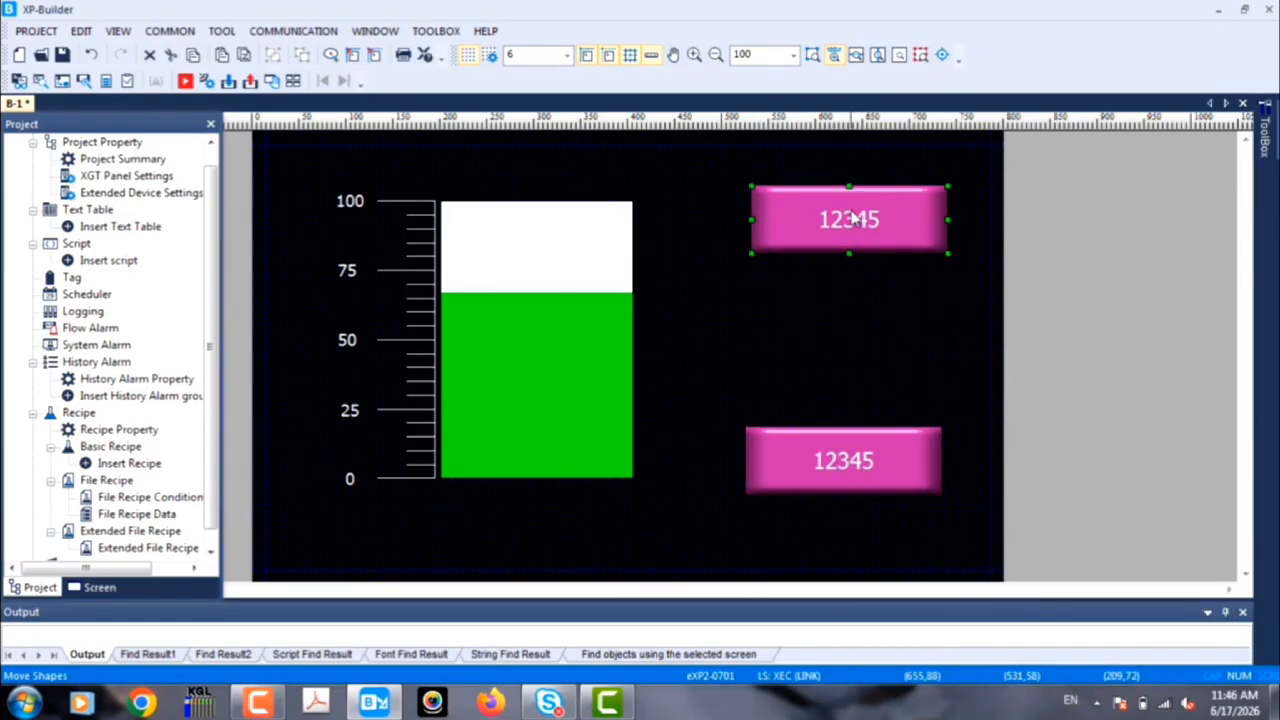
# Step: Assign device %MW1 to the copied numeric input near the top of the screen design
pyautogui.doubleClick(853, 212)
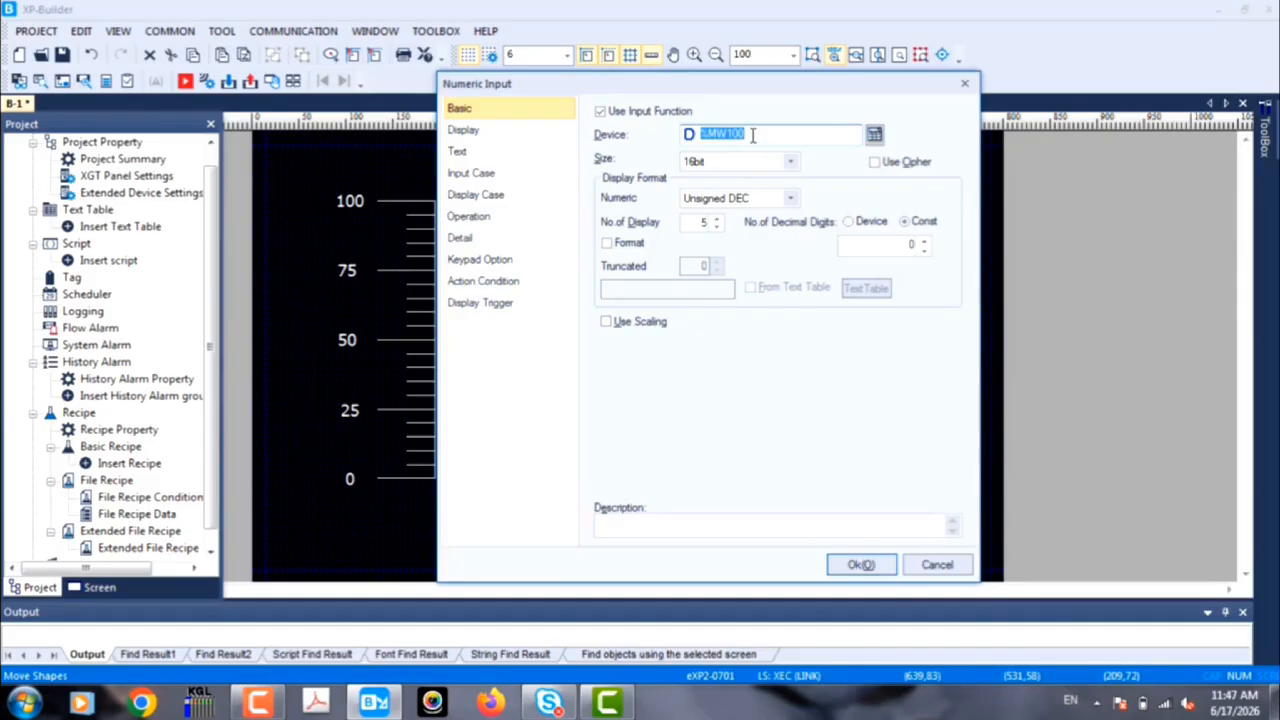
pyautogui.click(874, 136)
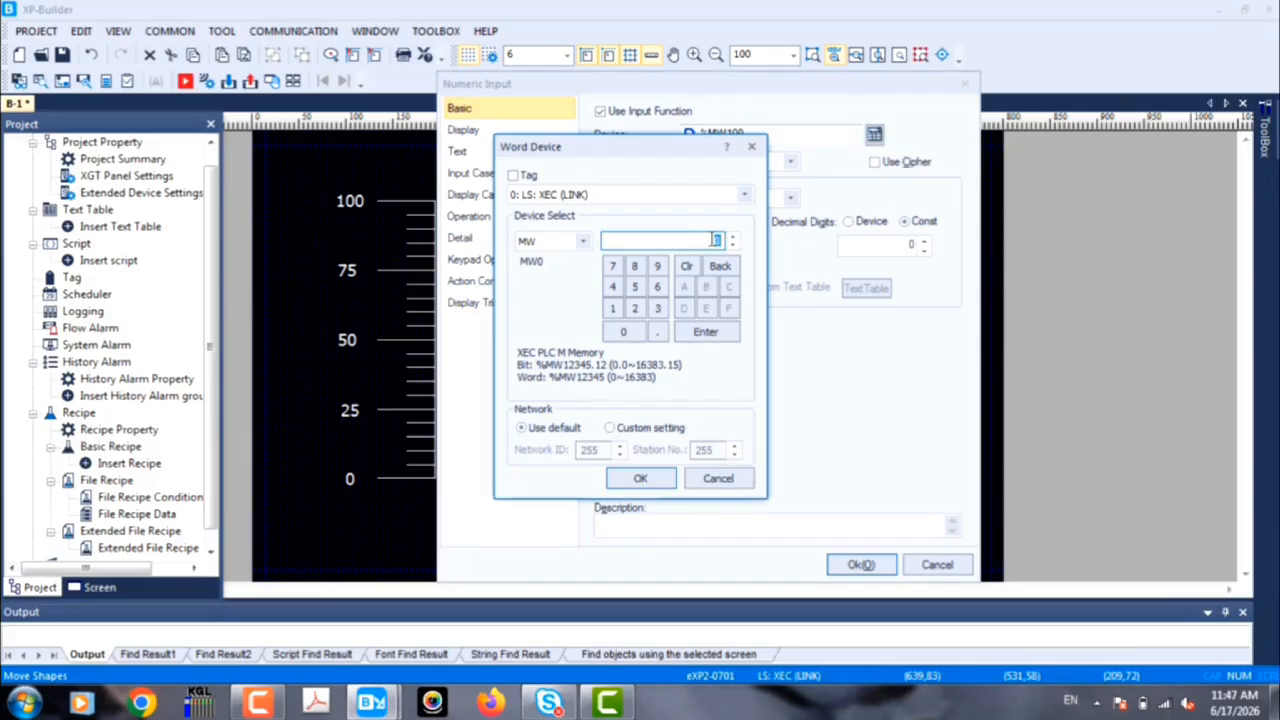
pyautogui.click(613, 308)
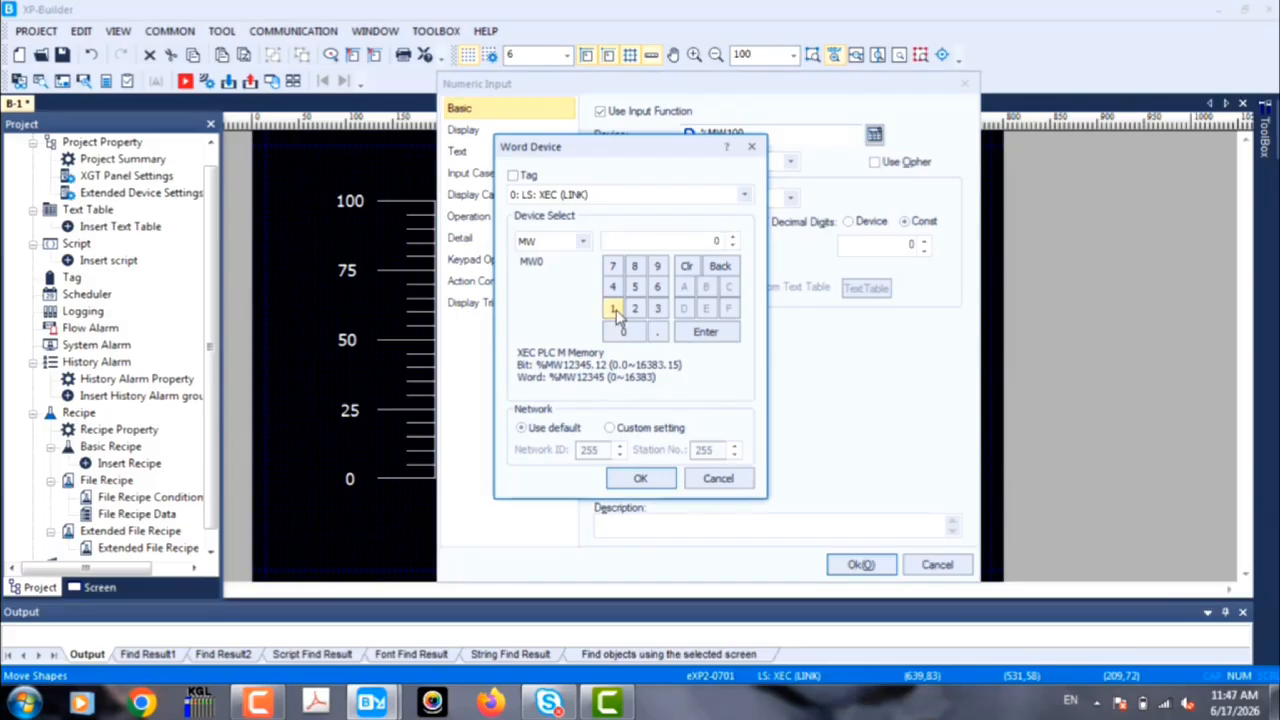
pyautogui.click(643, 478)
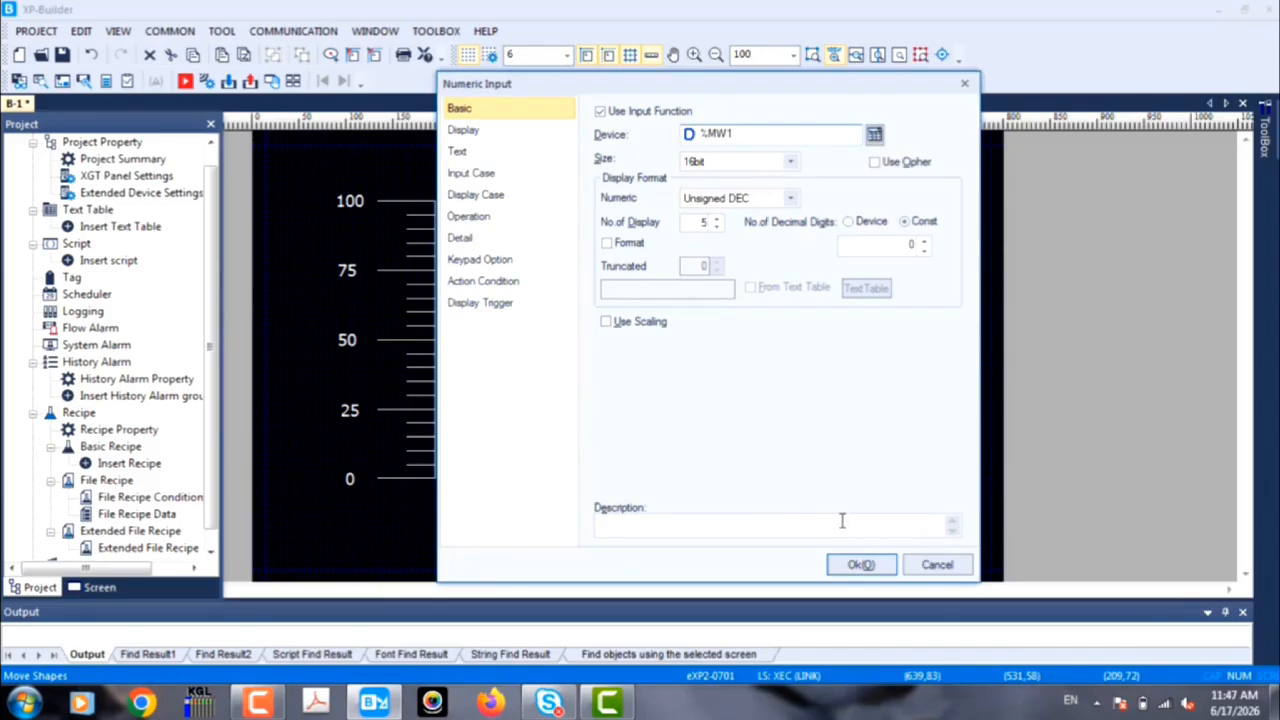
pyautogui.click(852, 566)
# Step: Duplicate the %MW1 numeric input and place the copy just below it
pyautogui.rightClick(829, 213)
pyautogui.click(866, 234)
pyautogui.rightClick(826, 300)
pyautogui.click(857, 251)
pyautogui.moveTo(866, 250); pyautogui.dragTo(860, 313)
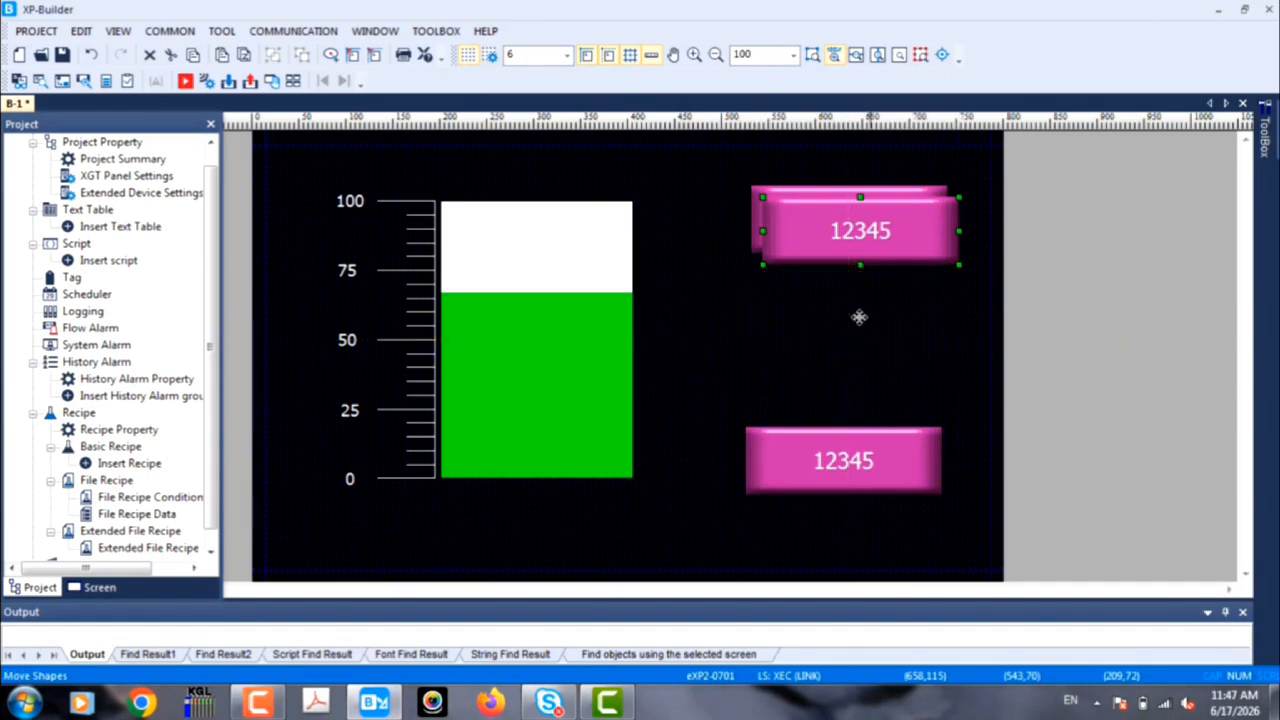
# Step: Assign device %MW0 to the second copied numeric input
pyautogui.doubleClick(860, 313)
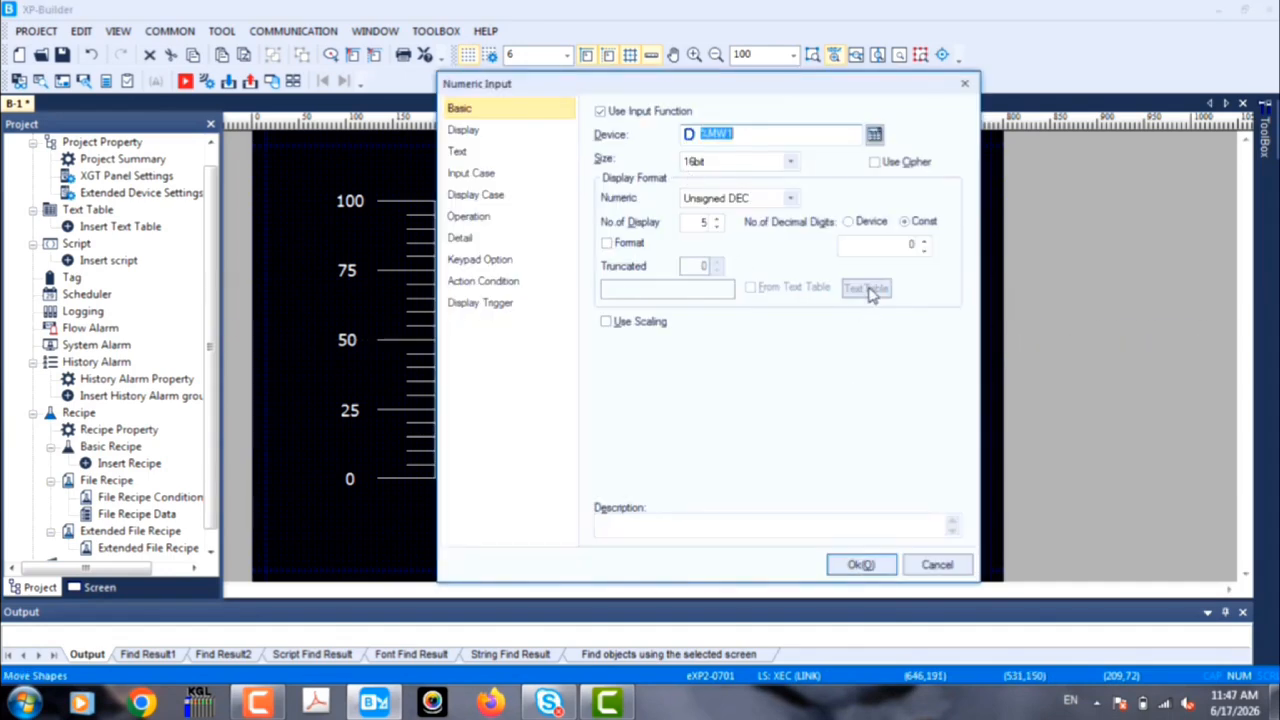
pyautogui.click(874, 134)
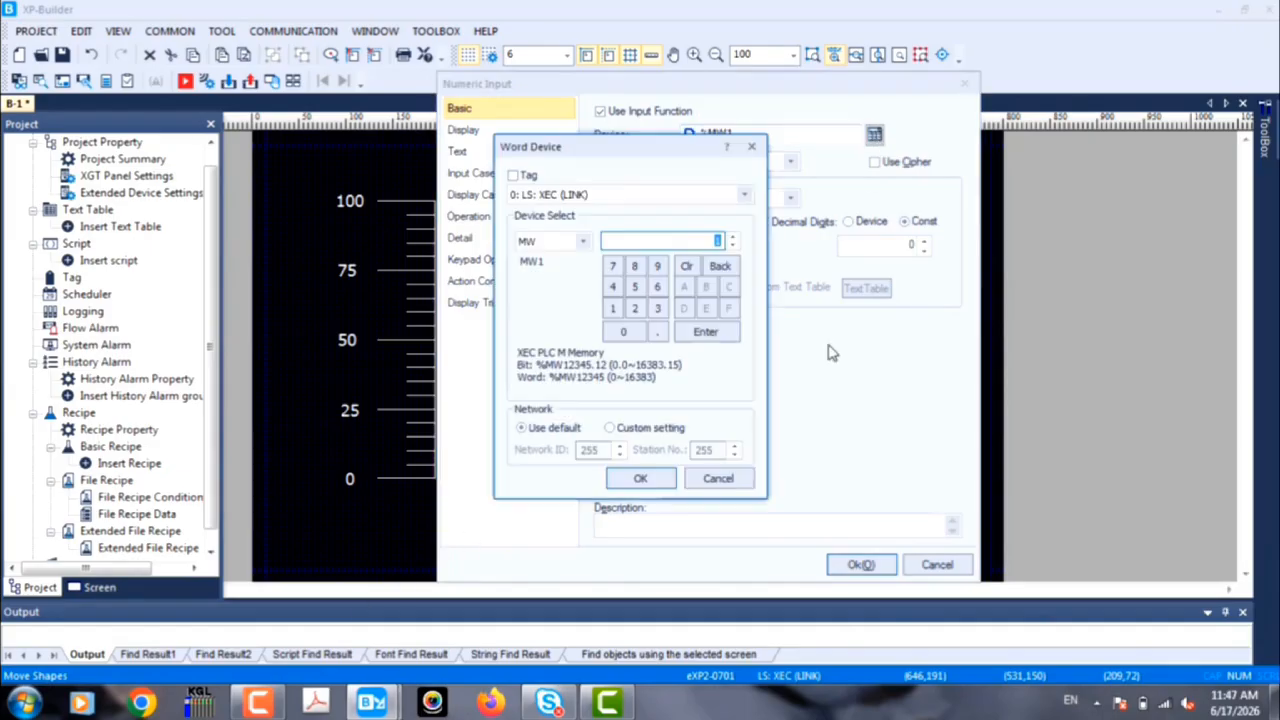
pyautogui.click(640, 478)
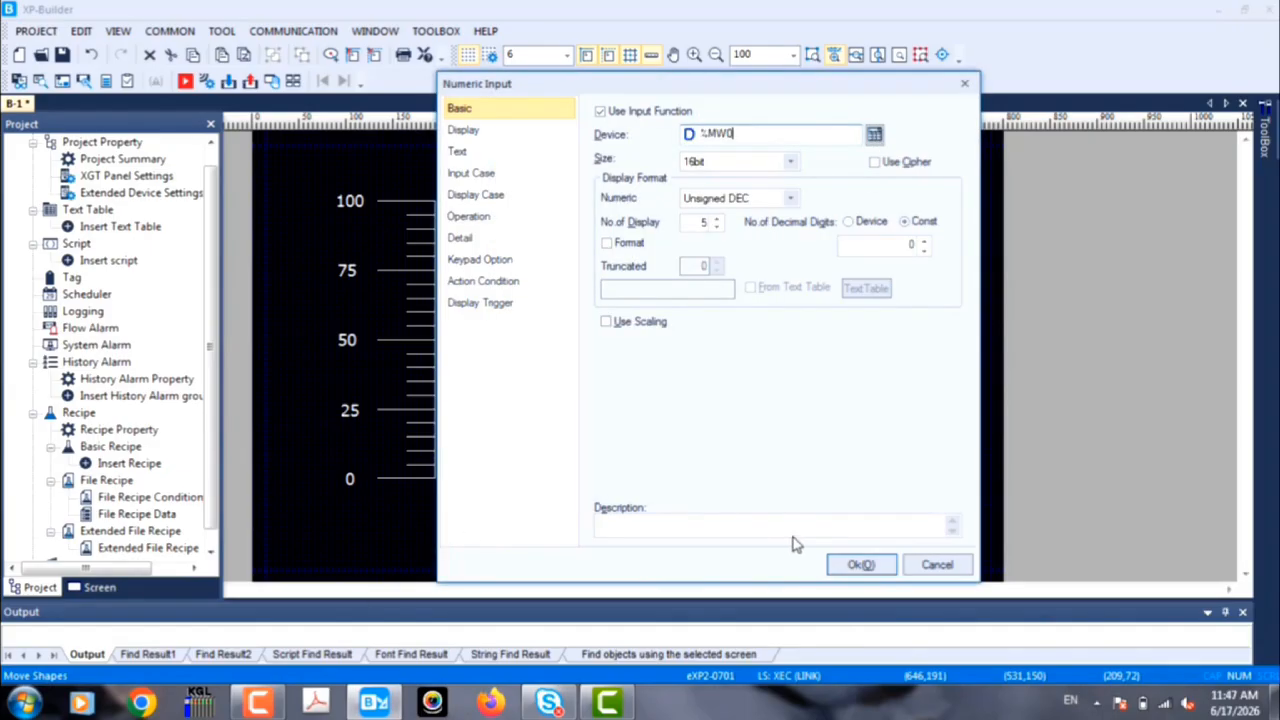
pyautogui.click(858, 565)
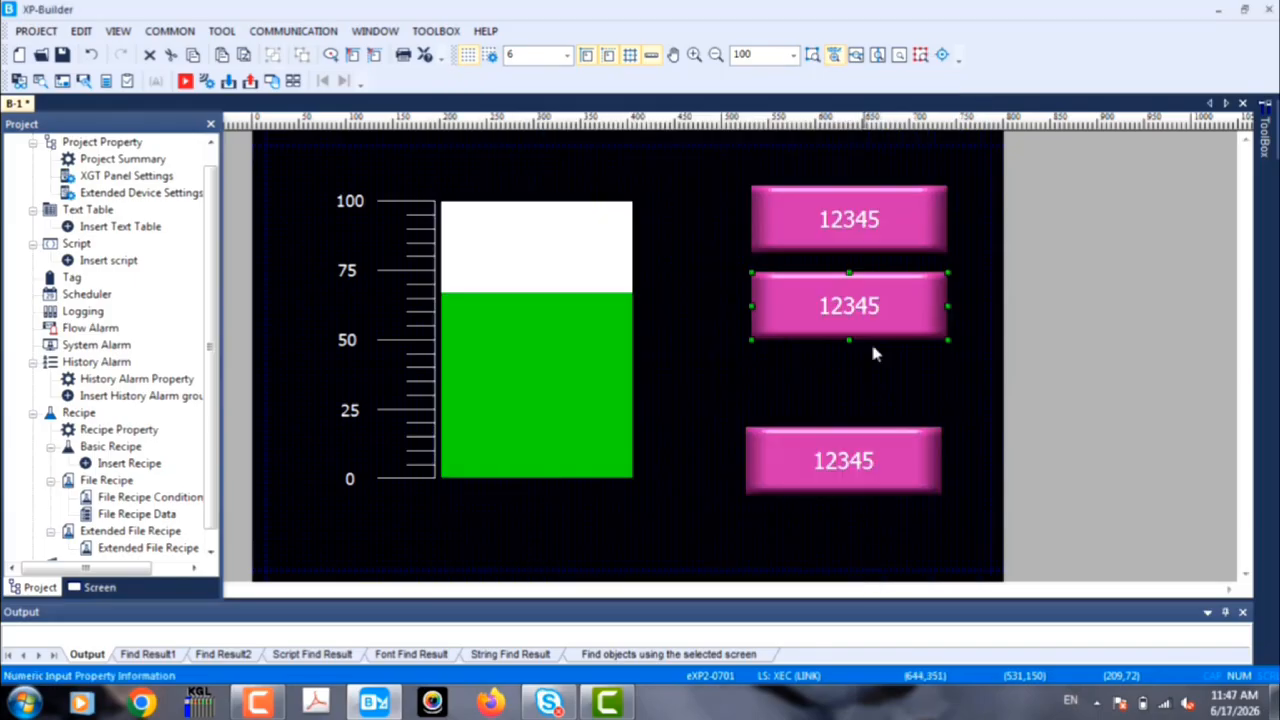
# Step: Shift the %MW1 and %MW0 numeric inputs slightly right to about X 550, keeping them aligned with each other
pyautogui.moveTo(903, 306); pyautogui.dragTo(916, 306)
pyautogui.moveTo(905, 222); pyautogui.dragTo(918, 227)
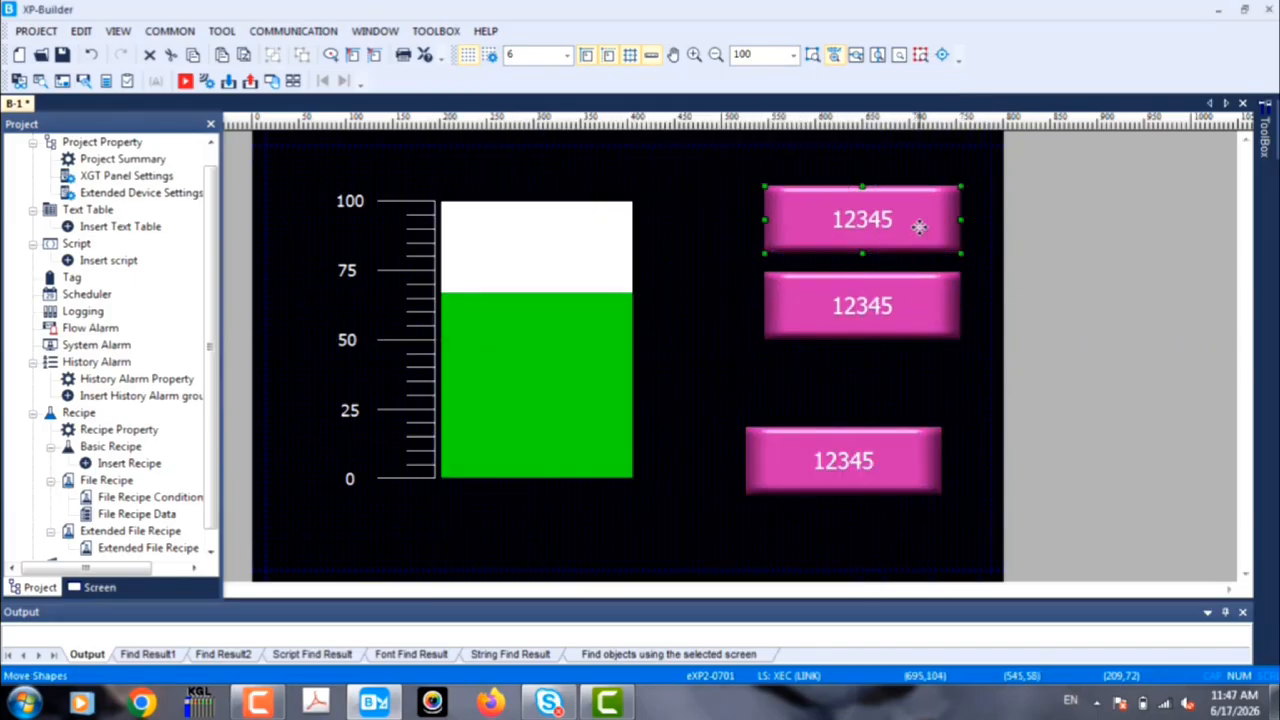
pyautogui.moveTo(867, 291); pyautogui.dragTo(873, 287)
pyautogui.moveTo(869, 227); pyautogui.dragTo(877, 229)
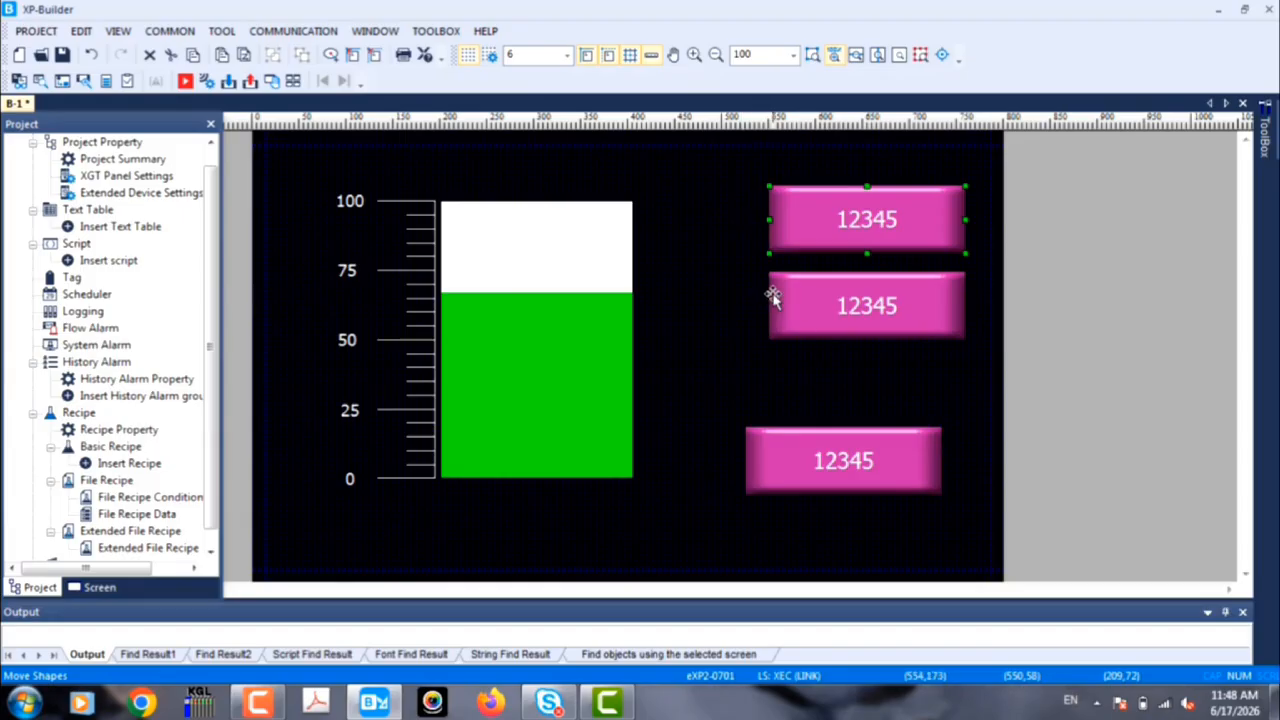
# Step: Add a text label about 87 by 36 pixels to the left of the %MW1 numeric input, reading "upper"
pyautogui.moveTo(1266, 125)
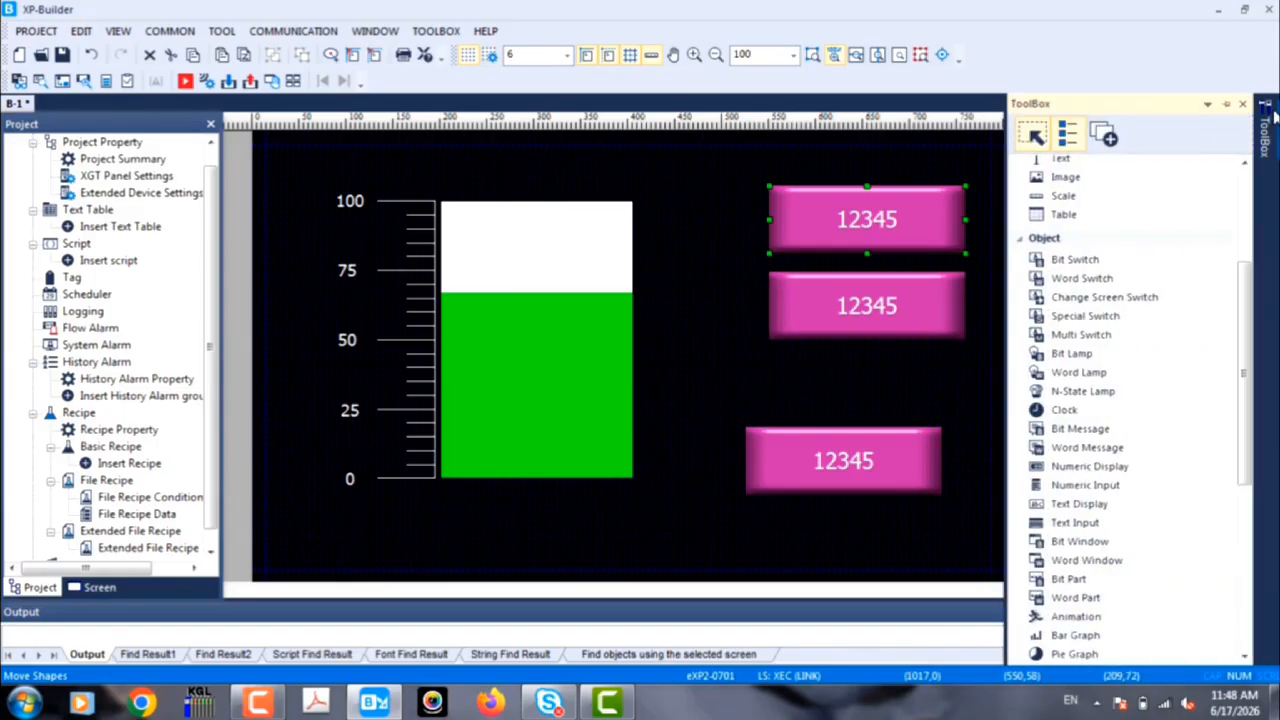
pyautogui.scroll(3, 1090, 300)
pyautogui.click(1085, 306)
pyautogui.moveTo(677, 237); pyautogui.dragTo(758, 205)
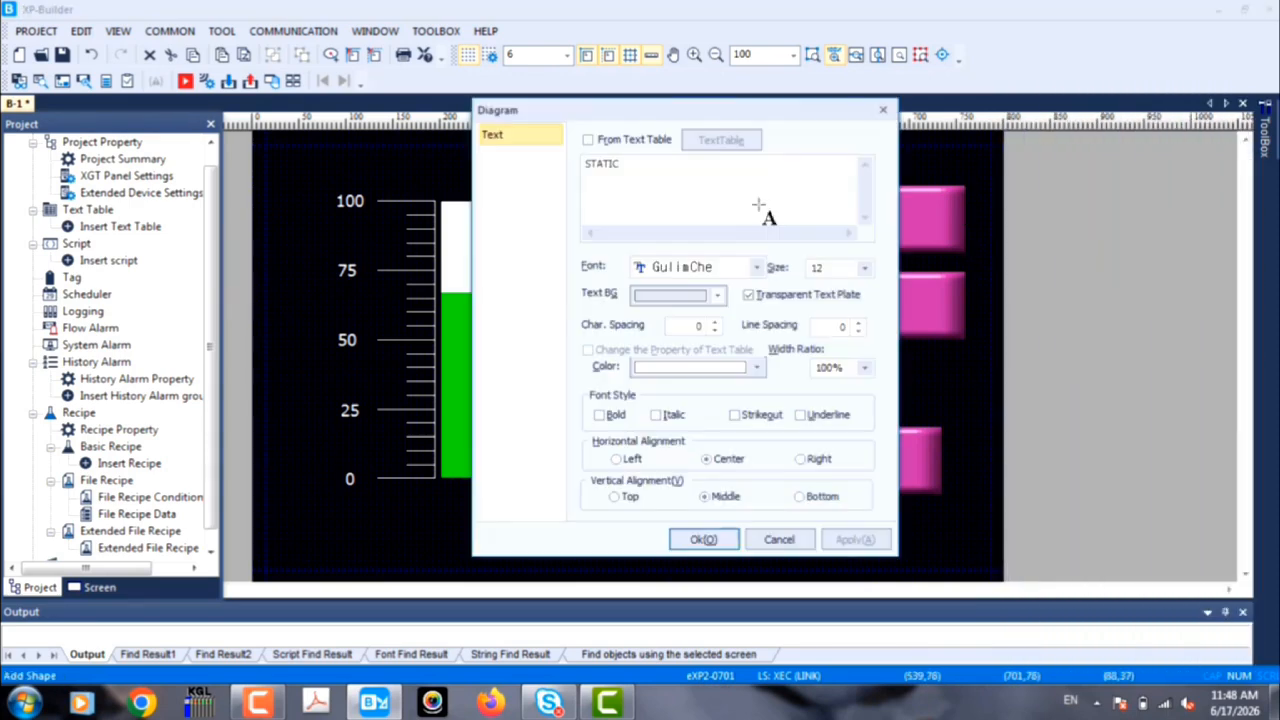
pyautogui.moveTo(632, 164); pyautogui.dragTo(582, 165)
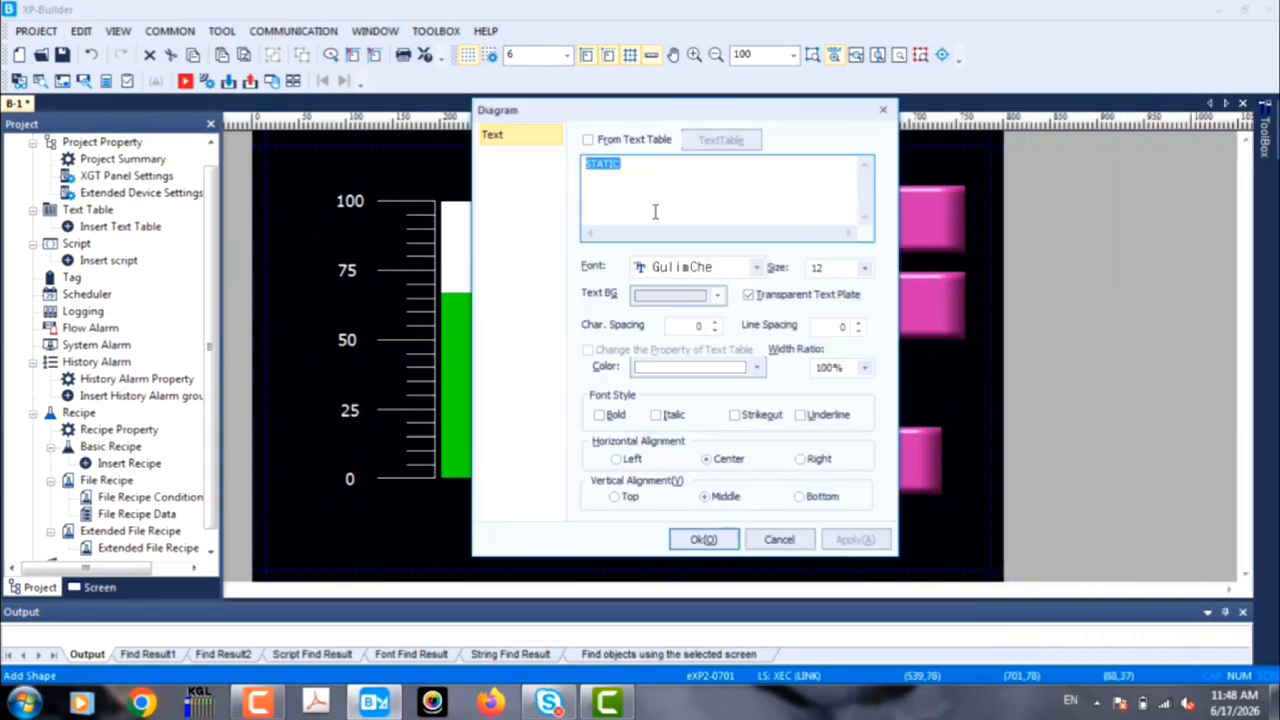
pyautogui.write('upper')
# Step: Set the "upper" label's font to Tahoma at size 14 and apply the label settings
pyautogui.click(757, 268)
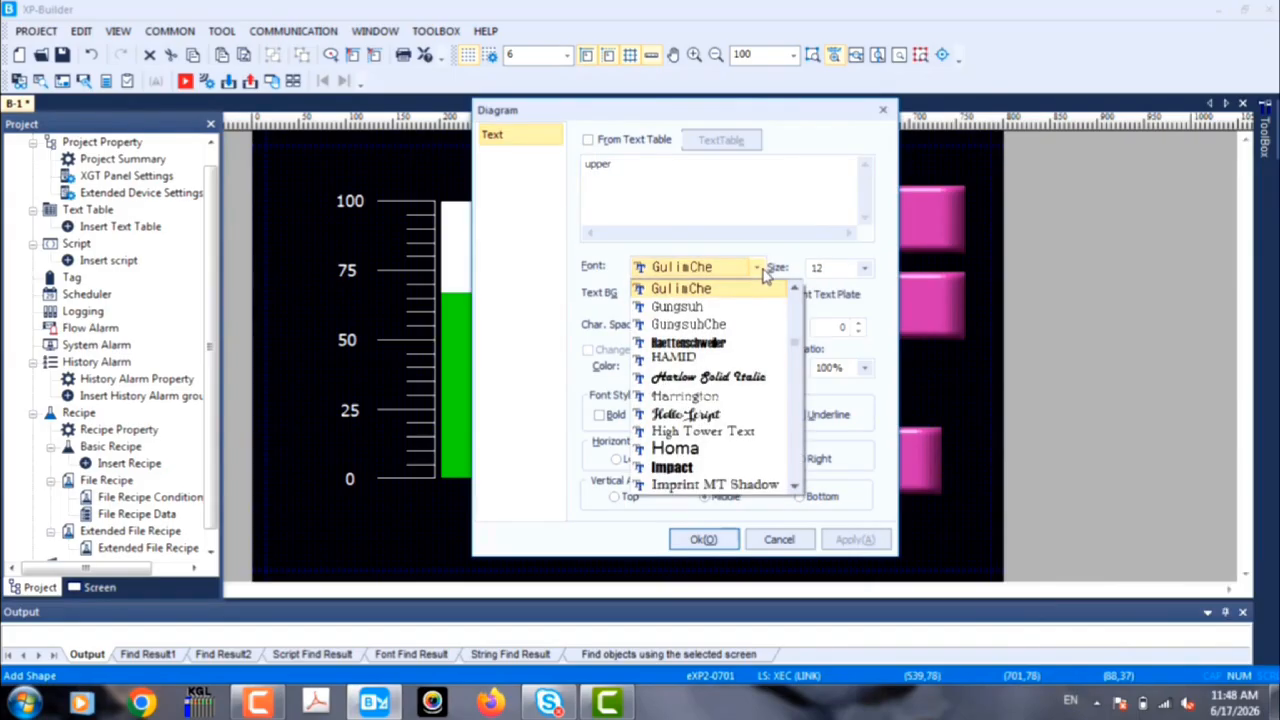
pyautogui.press('t')
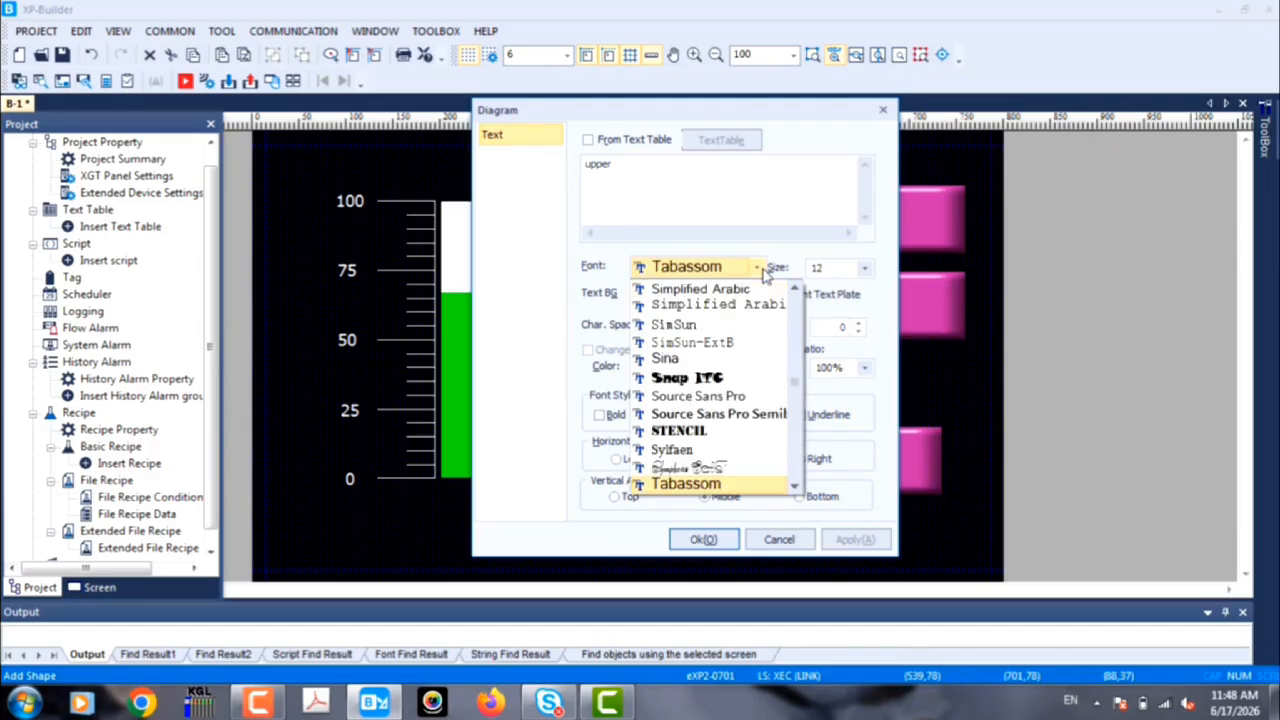
pyautogui.click(796, 487)
pyautogui.click(750, 487)
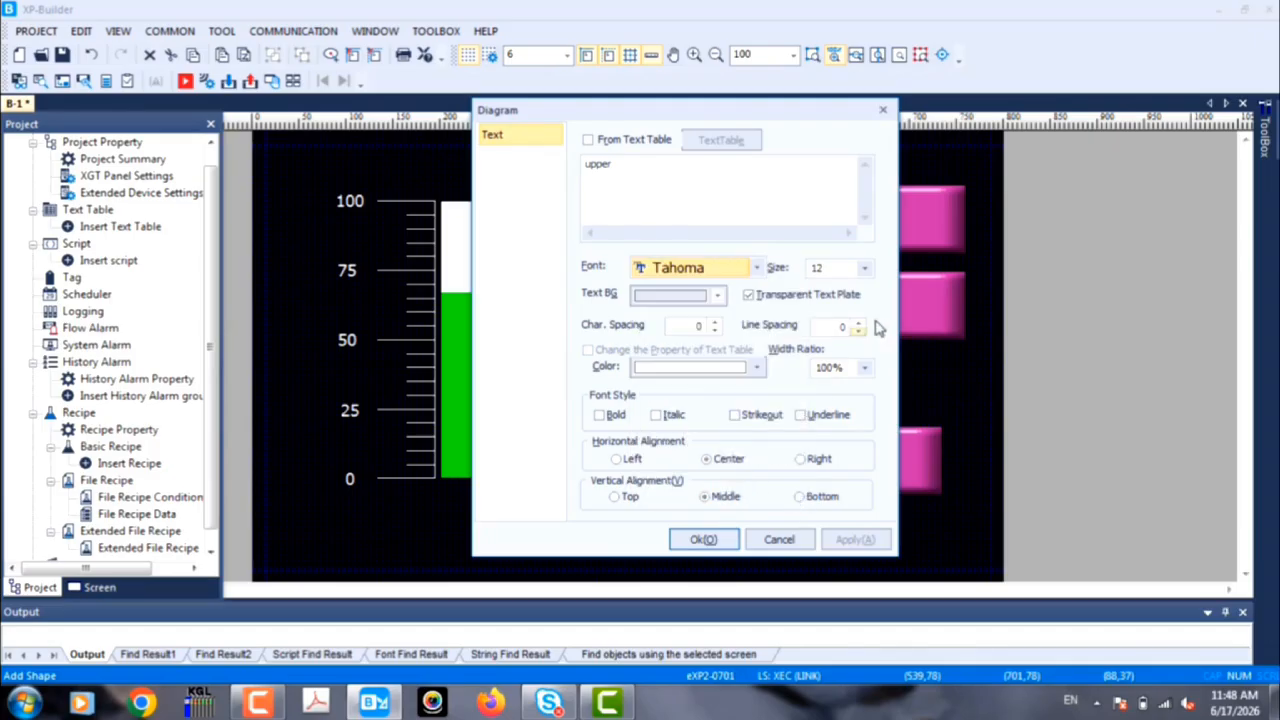
pyautogui.click(864, 268)
pyautogui.click(836, 335)
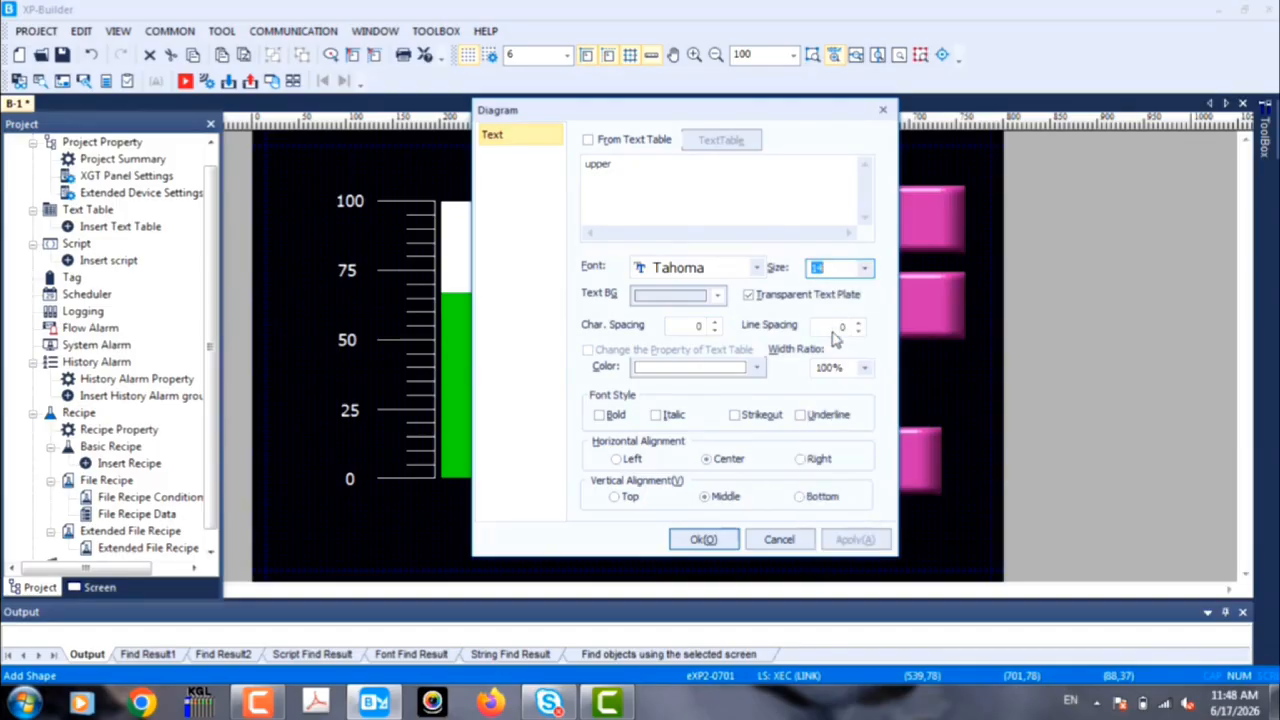
pyautogui.click(706, 539)
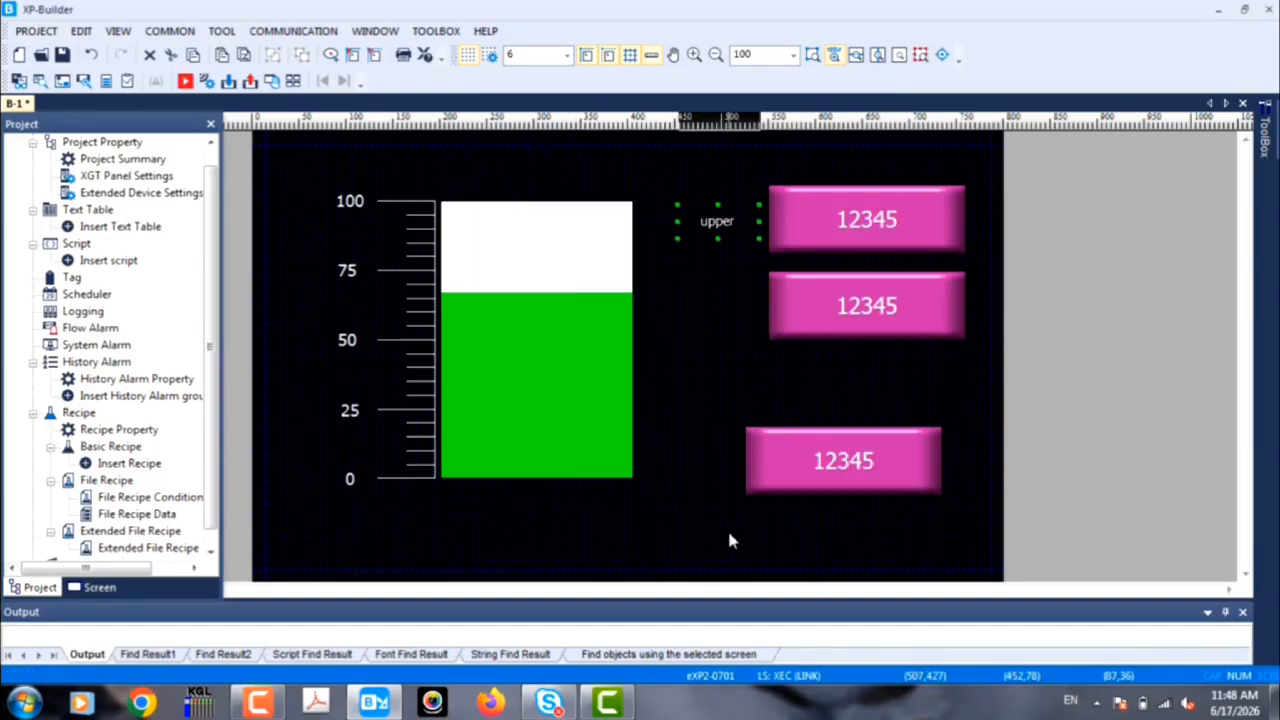
# Step: Increase the "upper" label's font size to 18
pyautogui.doubleClick(738, 222)
pyautogui.click(864, 268)
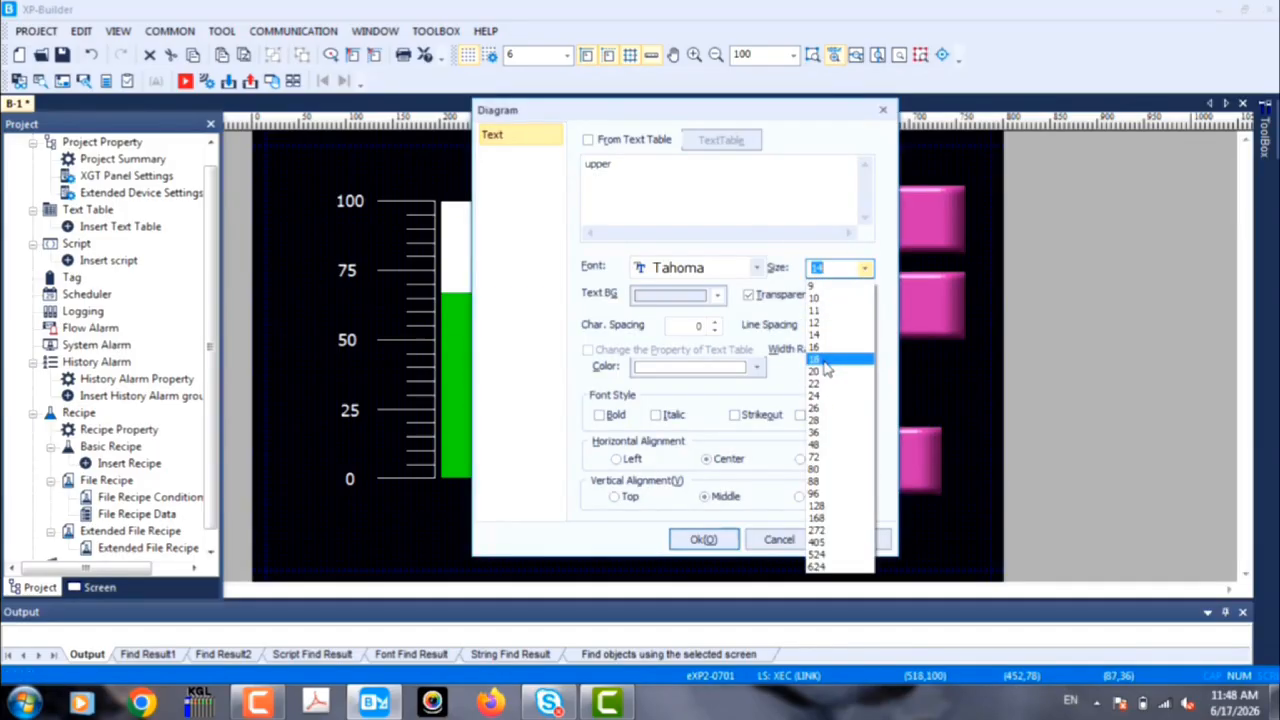
pyautogui.click(826, 360)
pyautogui.click(703, 539)
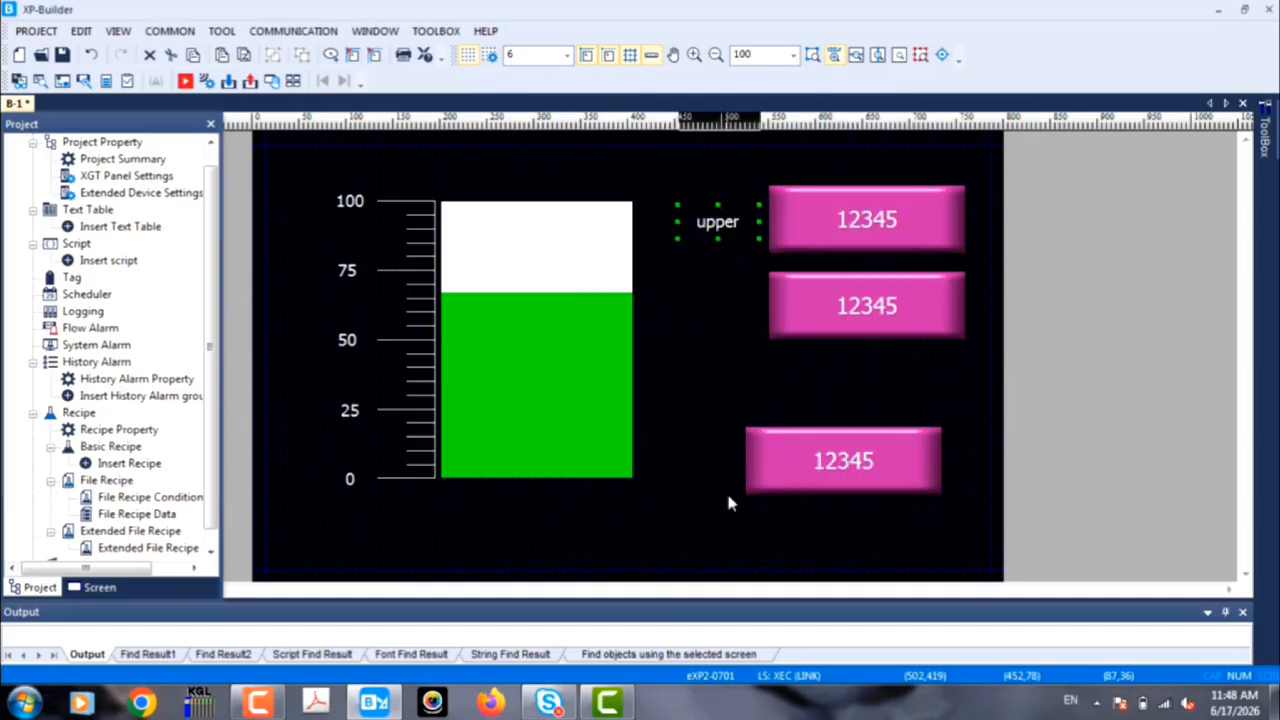
# Step: Duplicate the "upper" label and place the copy to the left of the %MW0 numeric input
pyautogui.click(745, 277)
pyautogui.rightClick(726, 205)
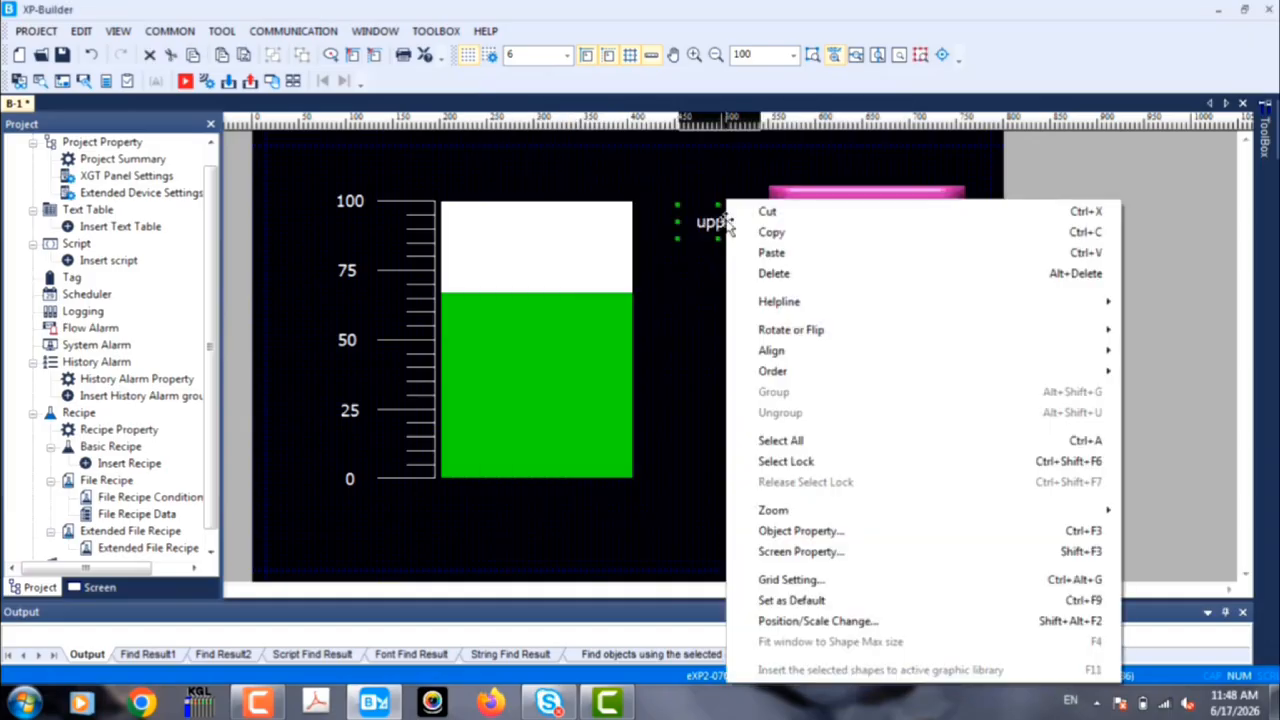
pyautogui.click(767, 238)
pyautogui.rightClick(732, 295)
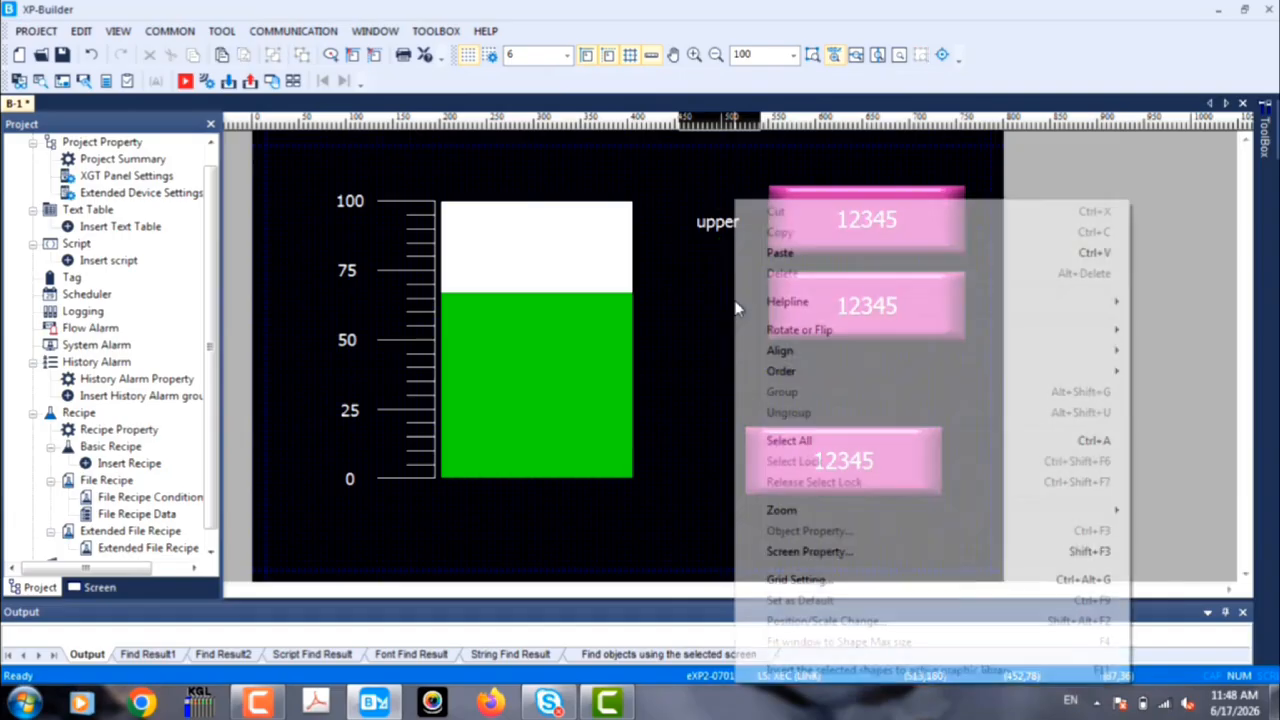
pyautogui.click(775, 252)
pyautogui.moveTo(749, 239); pyautogui.dragTo(737, 302)
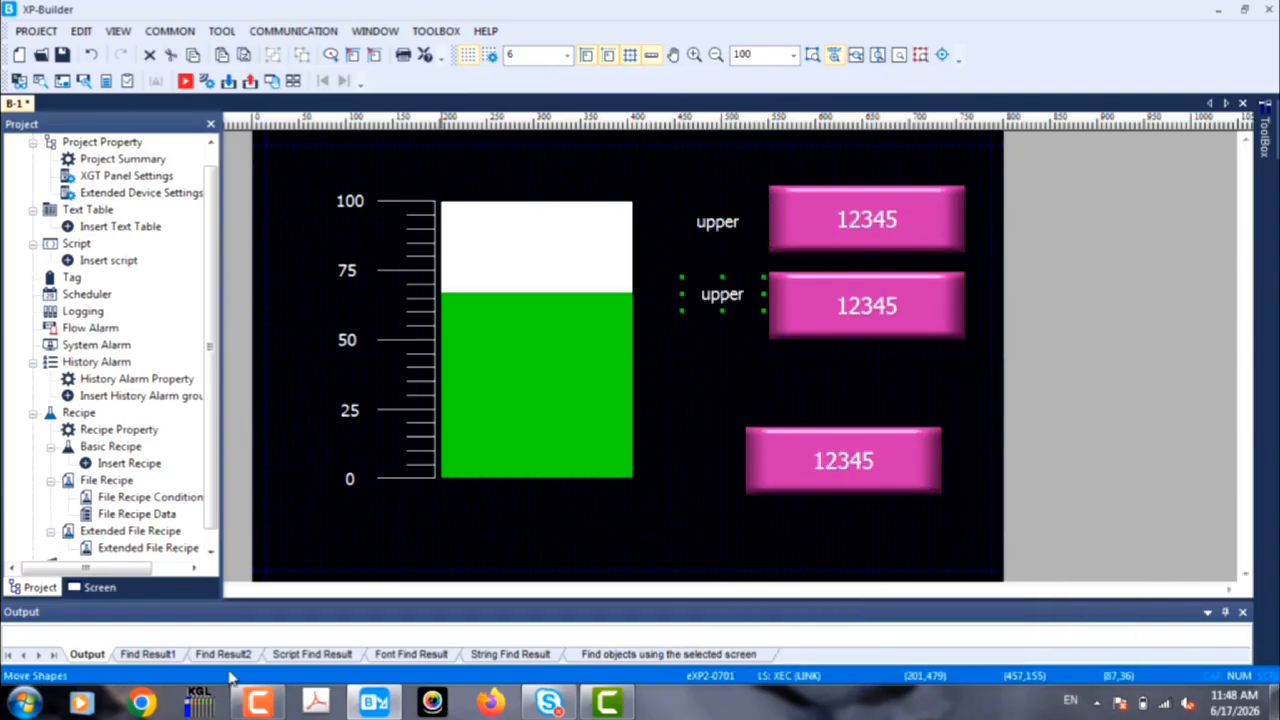
# Step: Change the text of the duplicated label beside the %MW0 numeric input to "lower"
pyautogui.doubleClick(737, 294)
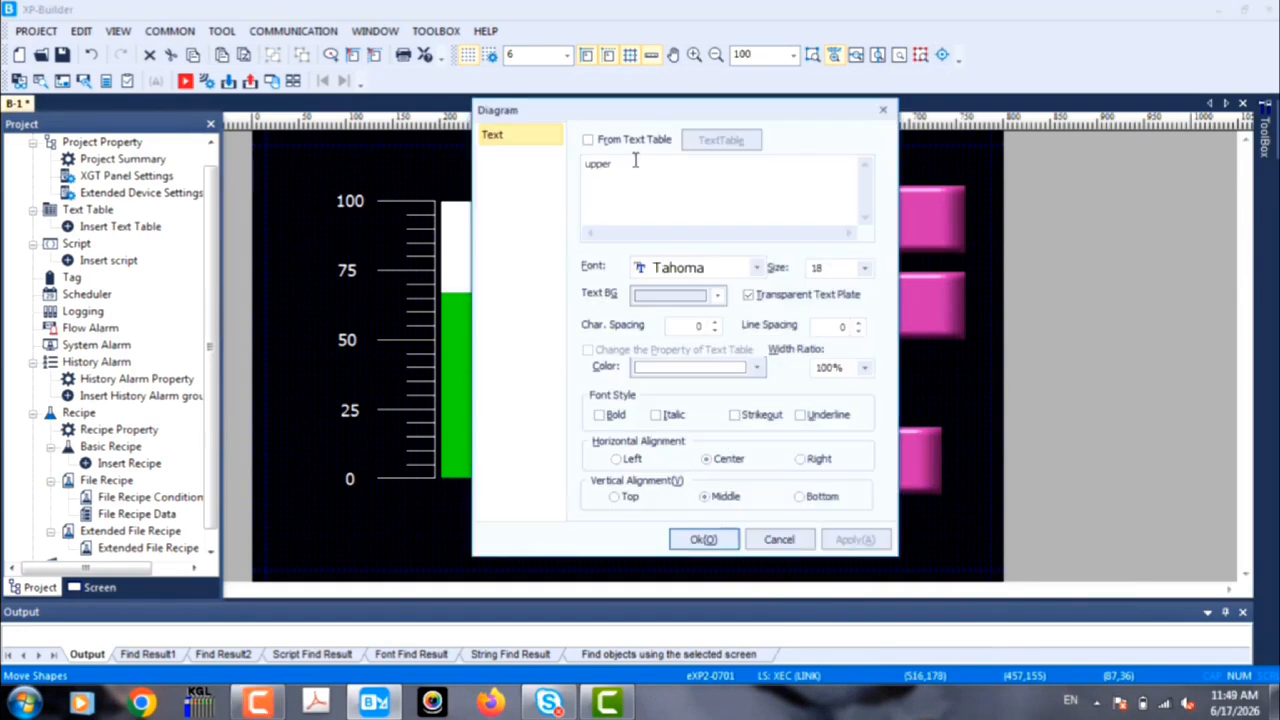
pyautogui.press('BackSpace')
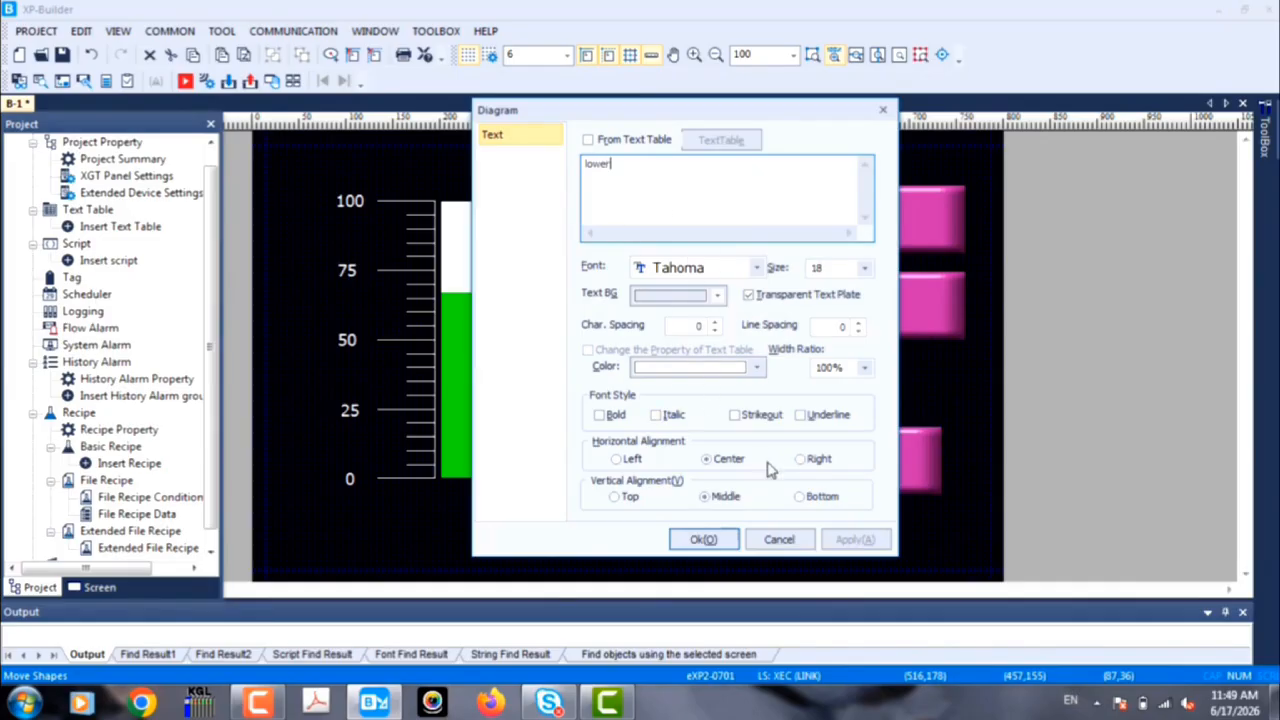
pyautogui.click(728, 538)
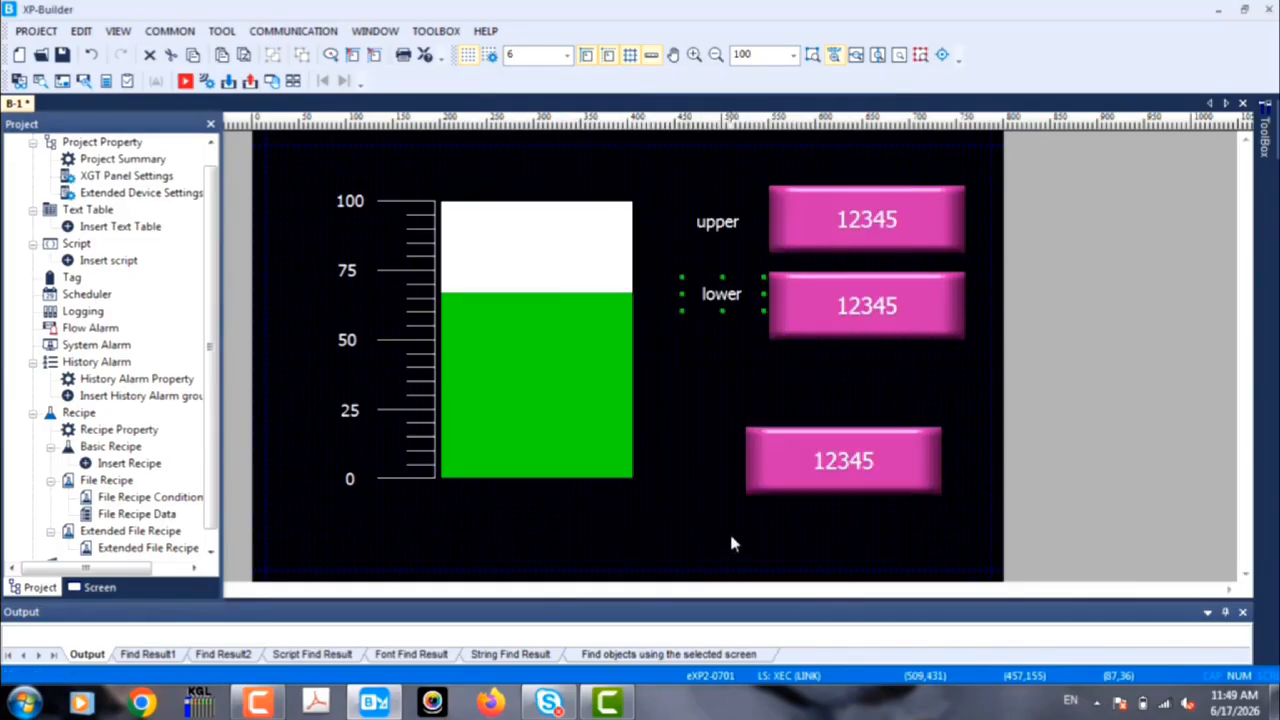
# Step: Nudge the "upper" label slightly upward to line it up with the %MW1 numeric input, then clear the selection
pyautogui.click(755, 358)
pyautogui.click(738, 225)
pyautogui.click(737, 290)
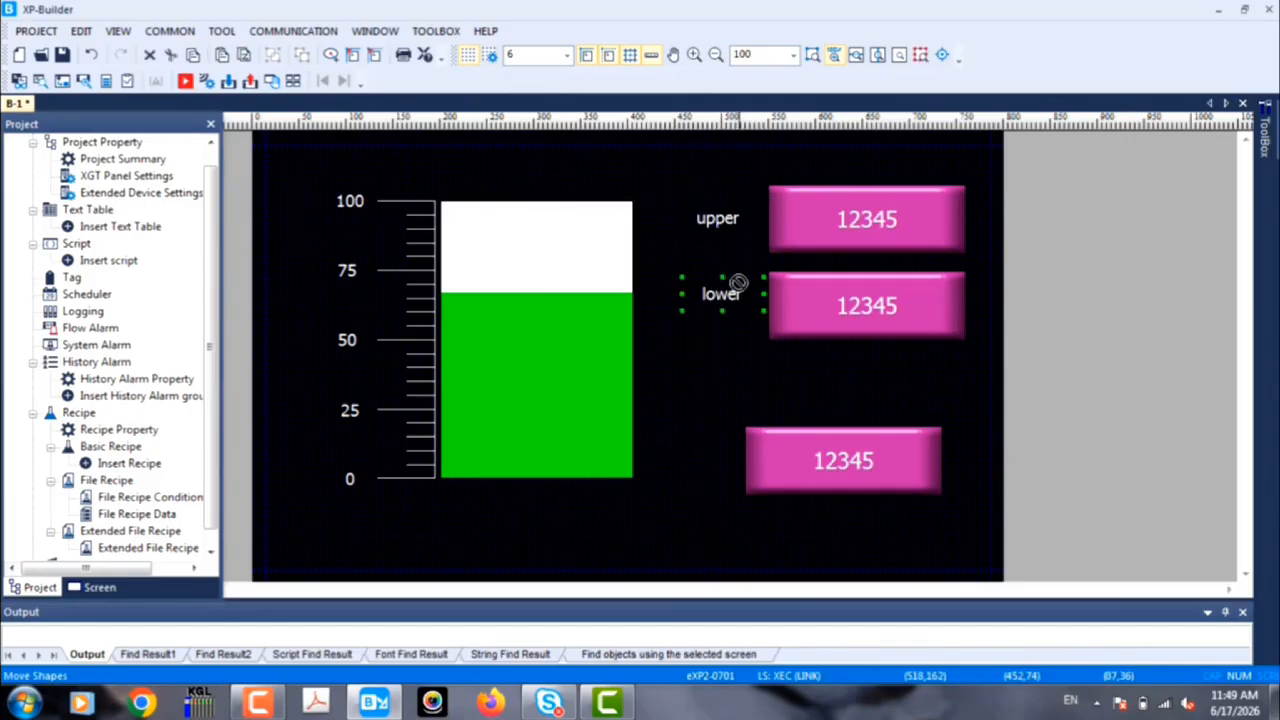
pyautogui.click(750, 373)
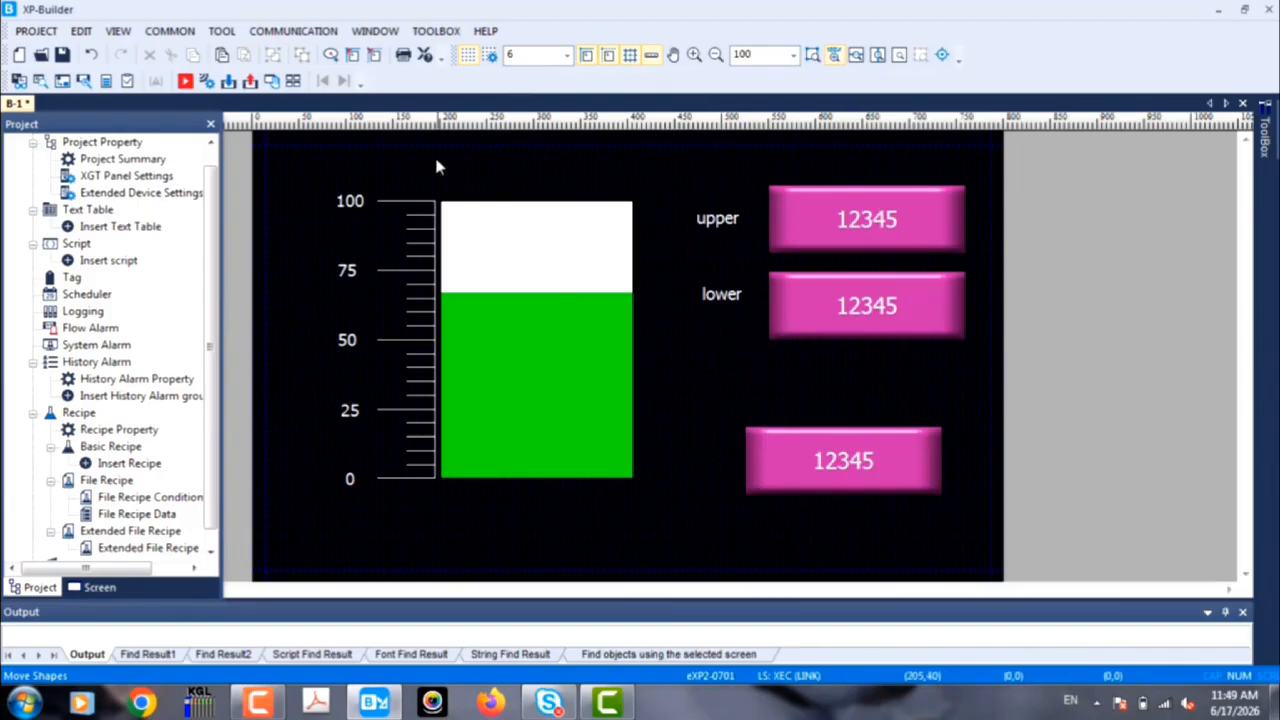
# Step: Start the simulation and set the upper limit to 80
pyautogui.click(184, 83)
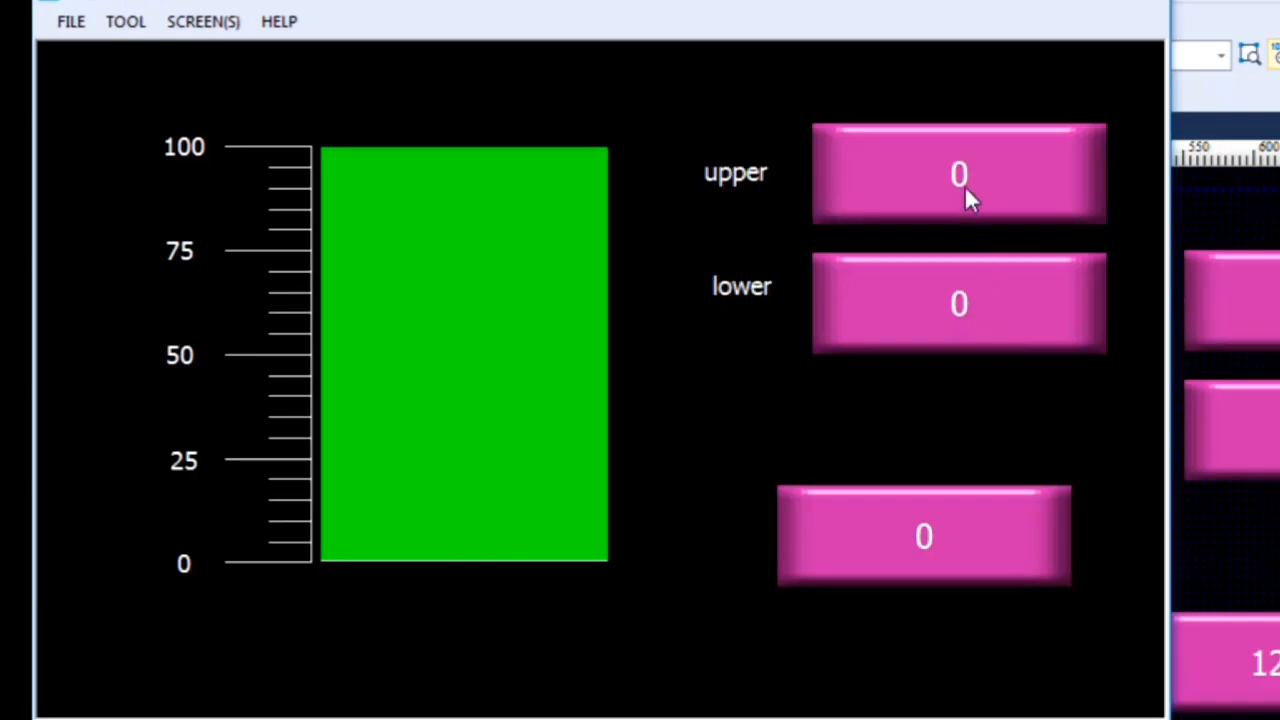
pyautogui.click(962, 195)
pyautogui.click(650, 248)
pyautogui.click(592, 415)
pyautogui.click(704, 432)
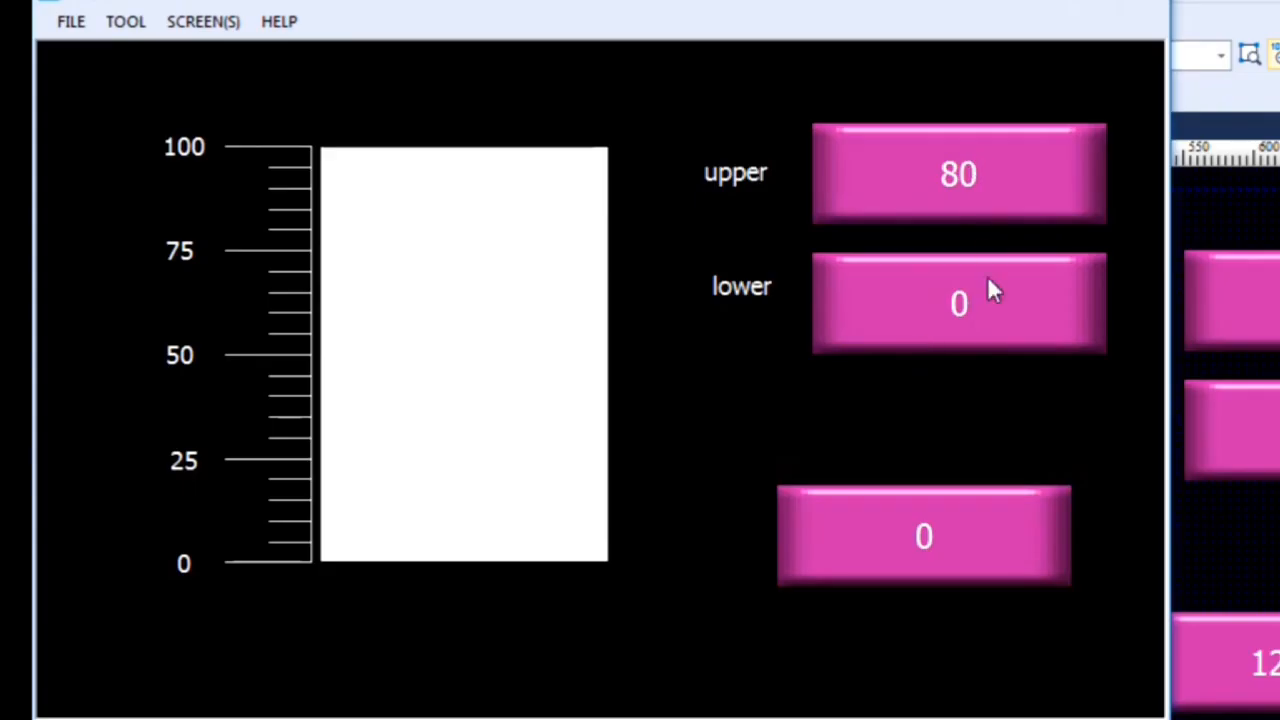
# Step: Enter 50 in the unlabeled numeric input to test the bar against the upper limit
pyautogui.click(1024, 528)
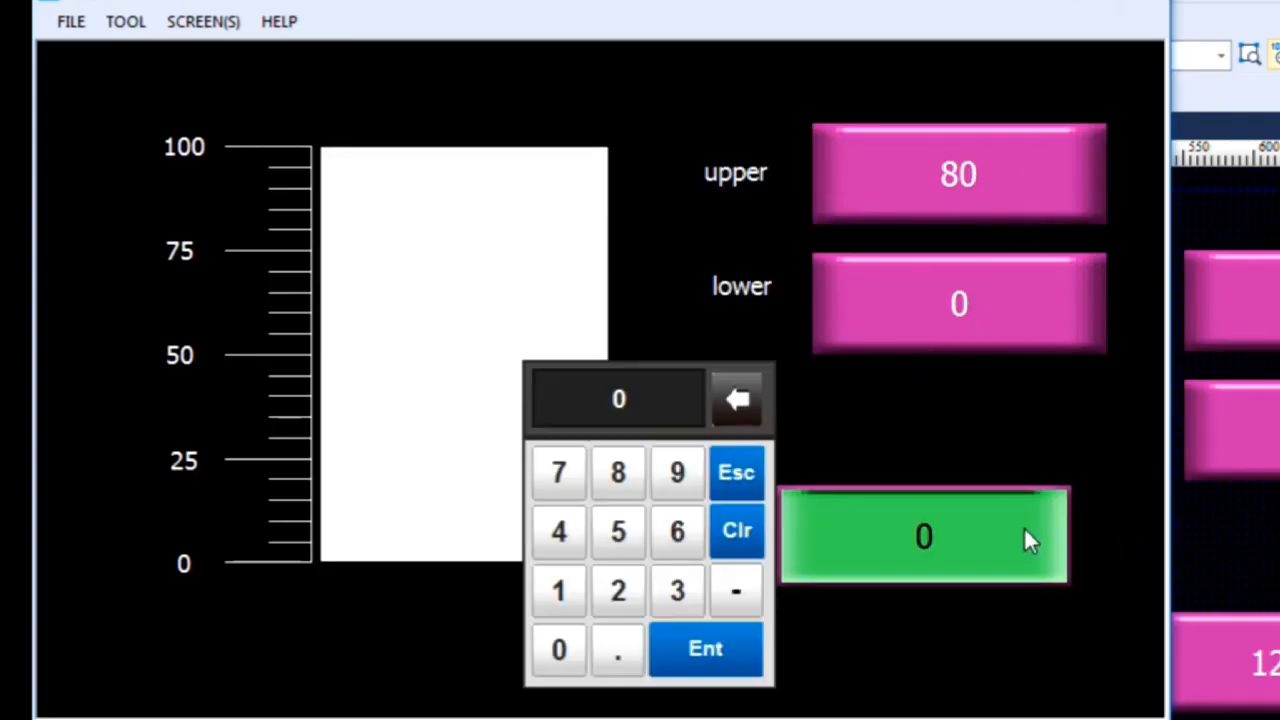
pyautogui.click(619, 533)
pyautogui.click(560, 652)
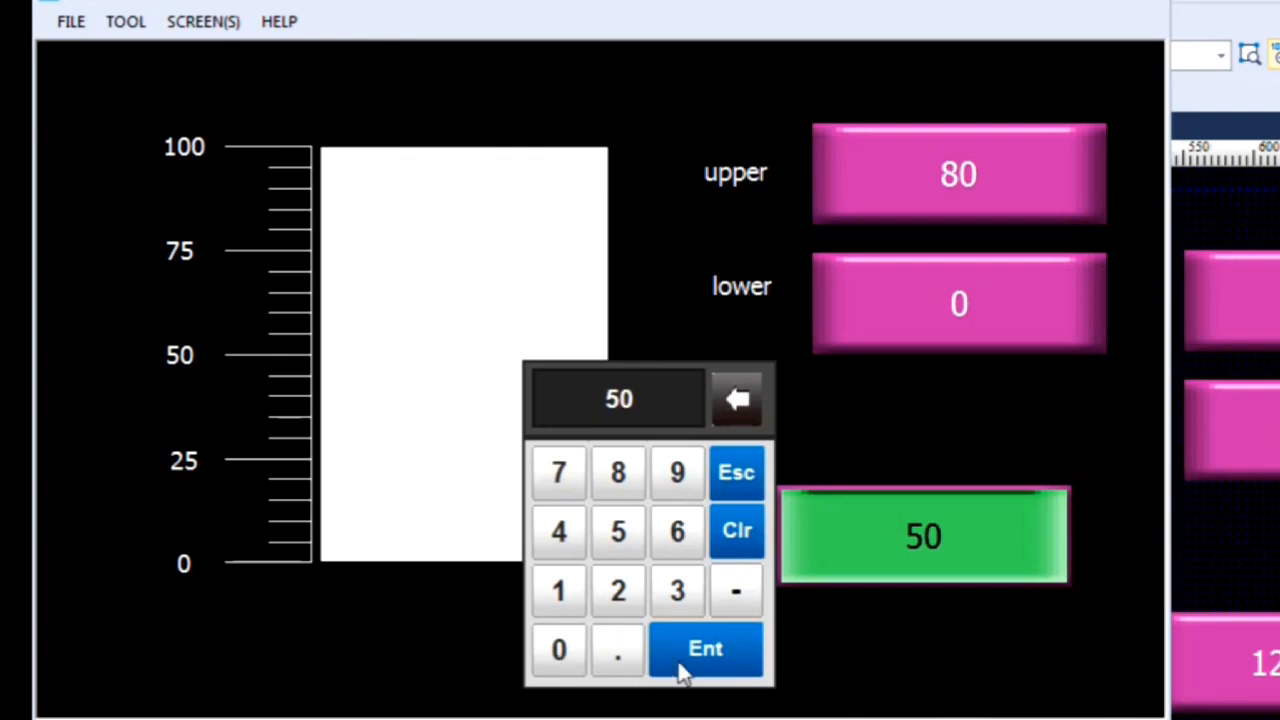
pyautogui.click(688, 662)
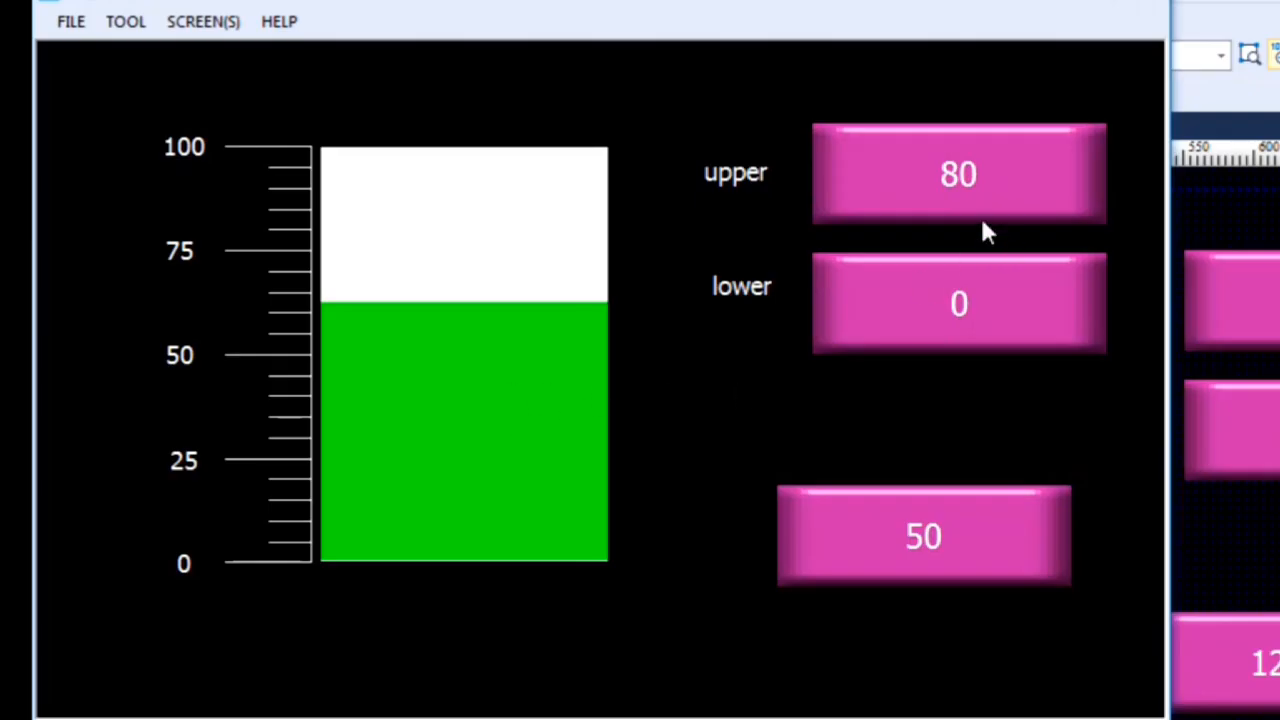
# Step: Raise the simulated bar value to 80 to test the graph at its upper limit
pyautogui.click(957, 534)
pyautogui.click(908, 540)
pyautogui.click(908, 540)
pyautogui.click(620, 472)
pyautogui.click(565, 655)
pyautogui.click(700, 655)
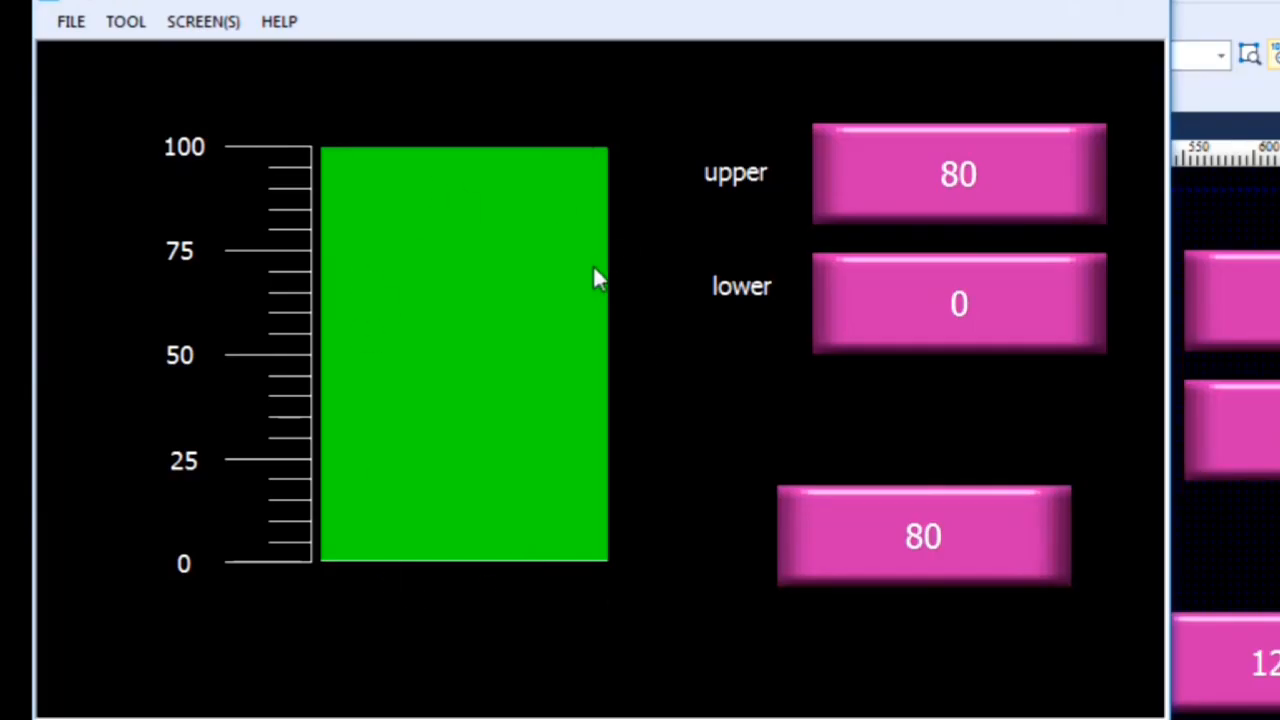
# Step: Reset the simulated bar value to 0 and close the simulation
pyautogui.click(942, 530)
pyautogui.click(559, 650)
pyautogui.click(667, 655)
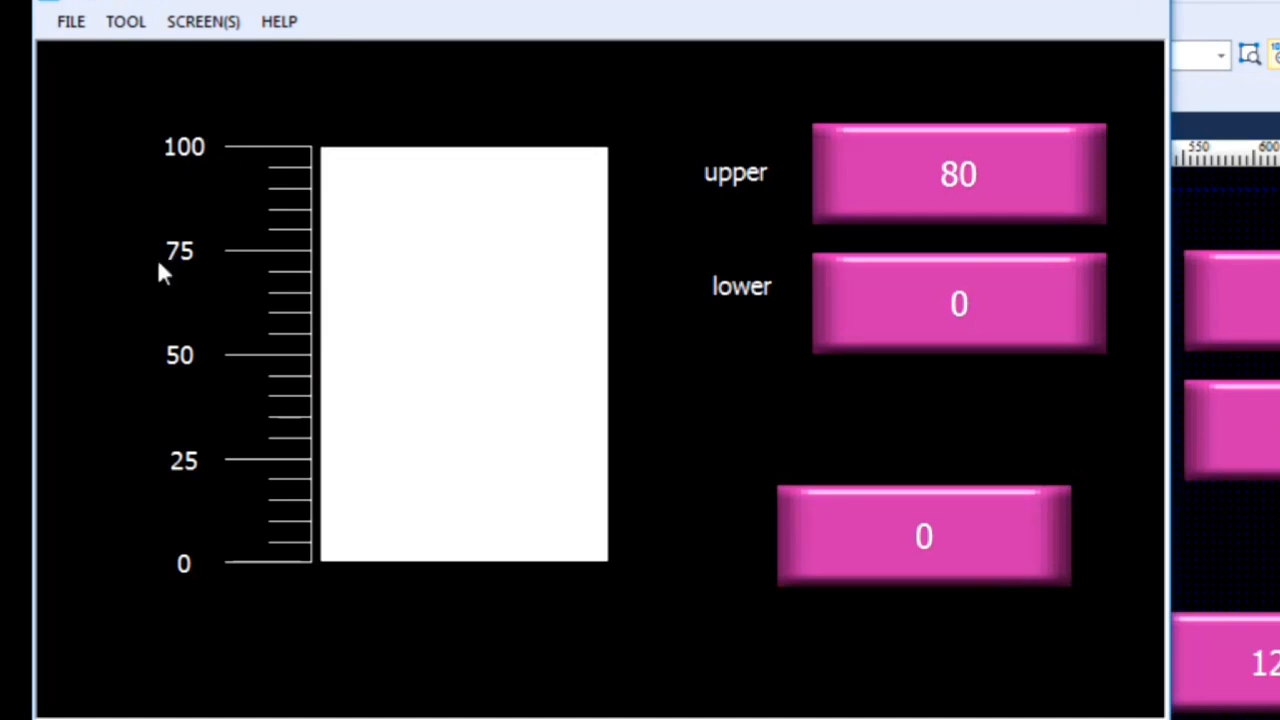
pyautogui.click(1140, 6)
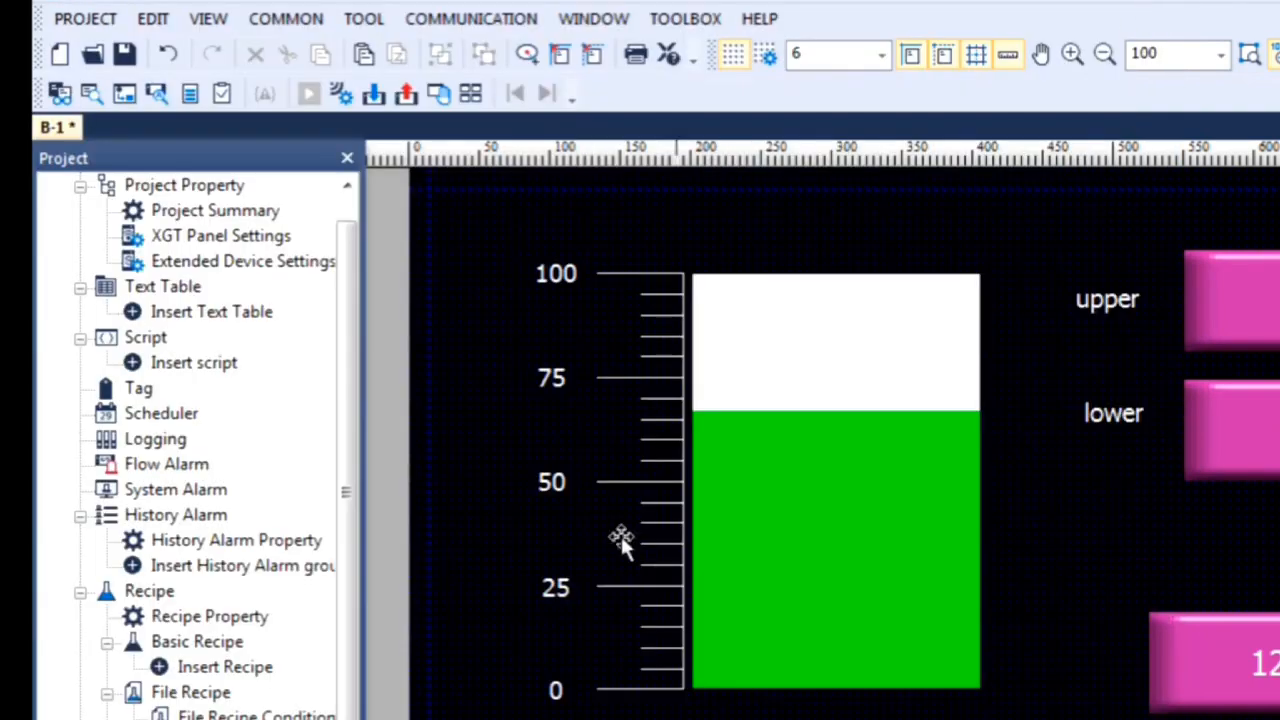
# Step: Delete the five static scale labels 100, 75, 50, 25 and 0 beside the bar graph
pyautogui.click(566, 278)
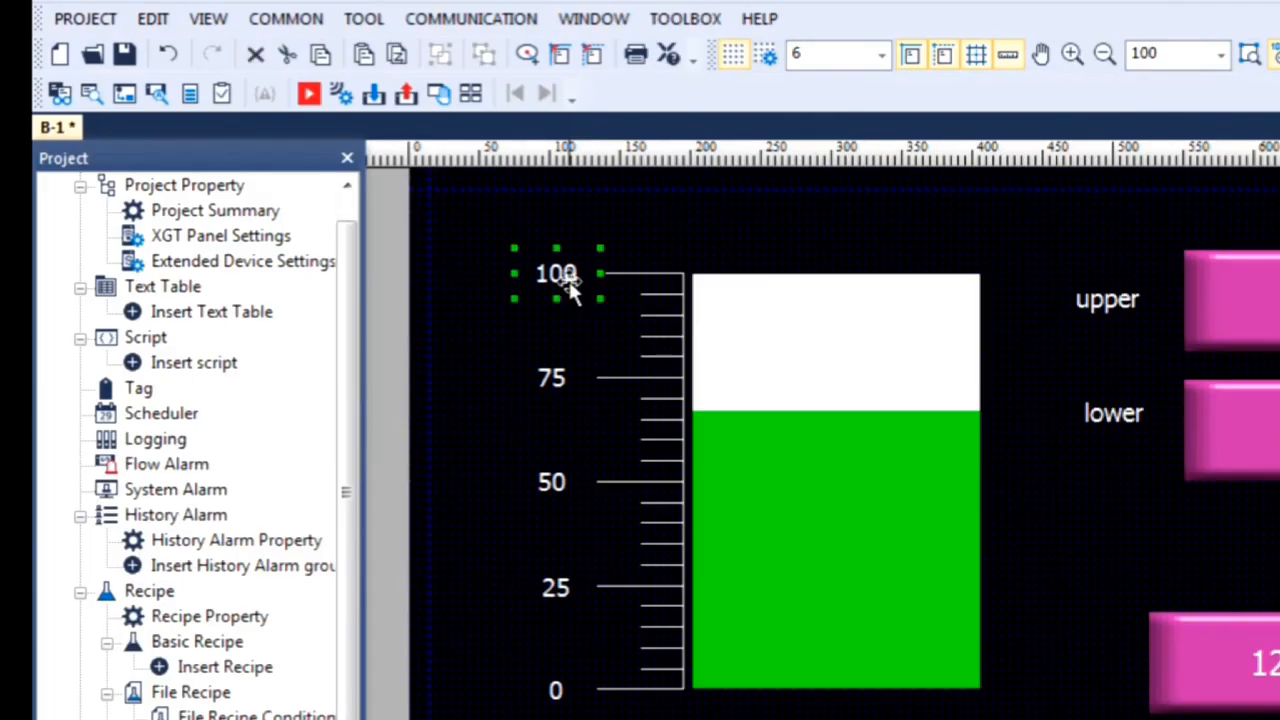
pyautogui.press('Delete')
pyautogui.click(553, 374)
pyautogui.press('Delete')
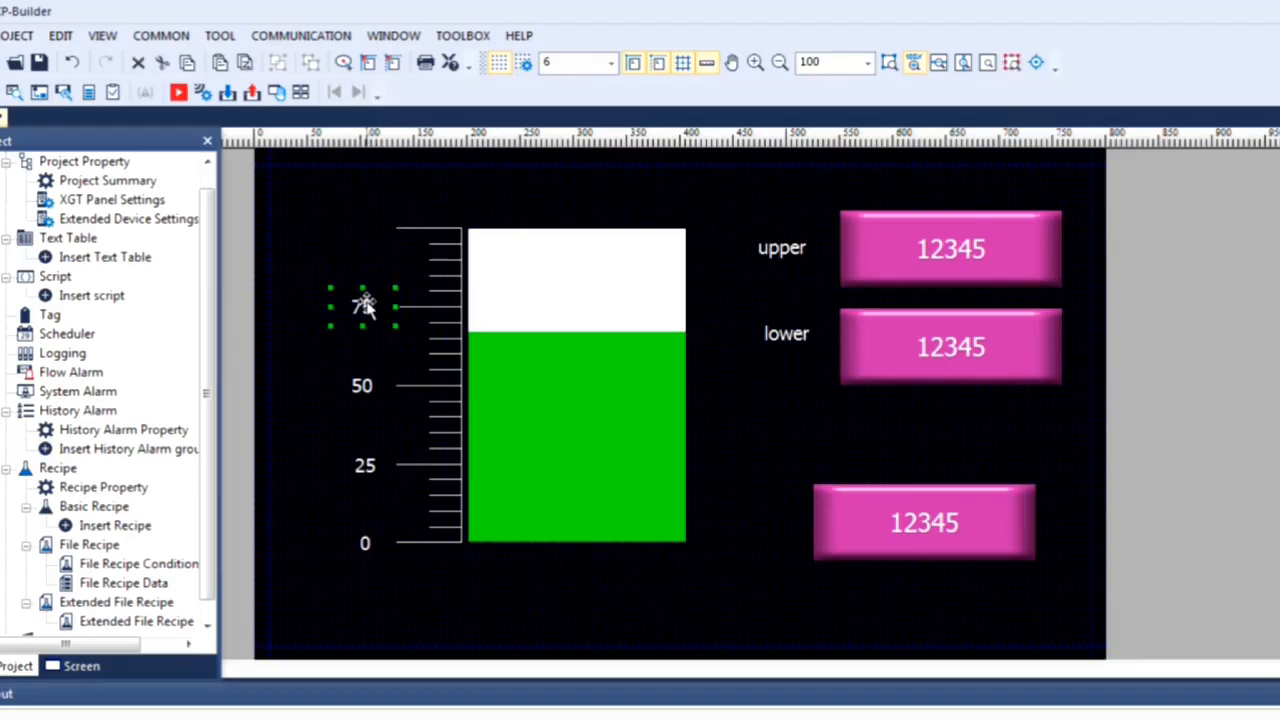
pyautogui.click(362, 390)
pyautogui.press('Delete')
pyautogui.click(364, 464)
pyautogui.press('Delete')
pyautogui.click(366, 540)
pyautogui.press('Delete')
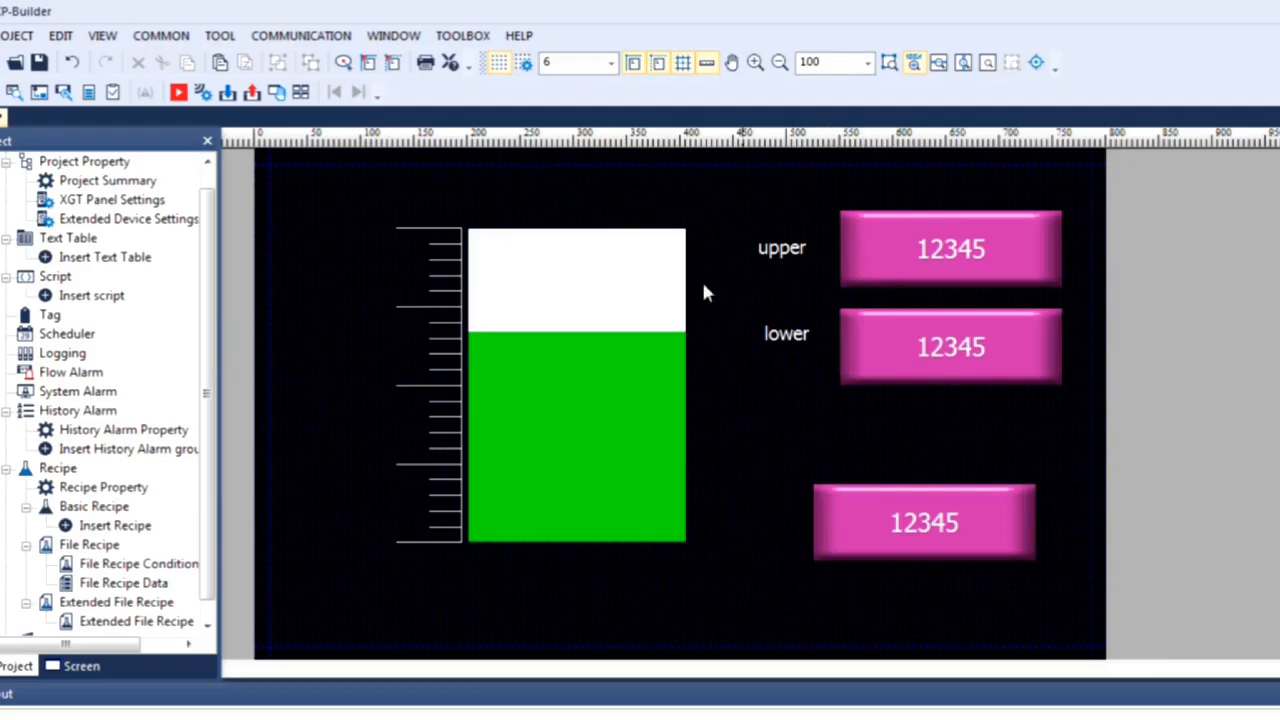
# Step: Set the bar graph's scale point count to 5 in its display settings and apply the change
pyautogui.doubleClick(586, 289)
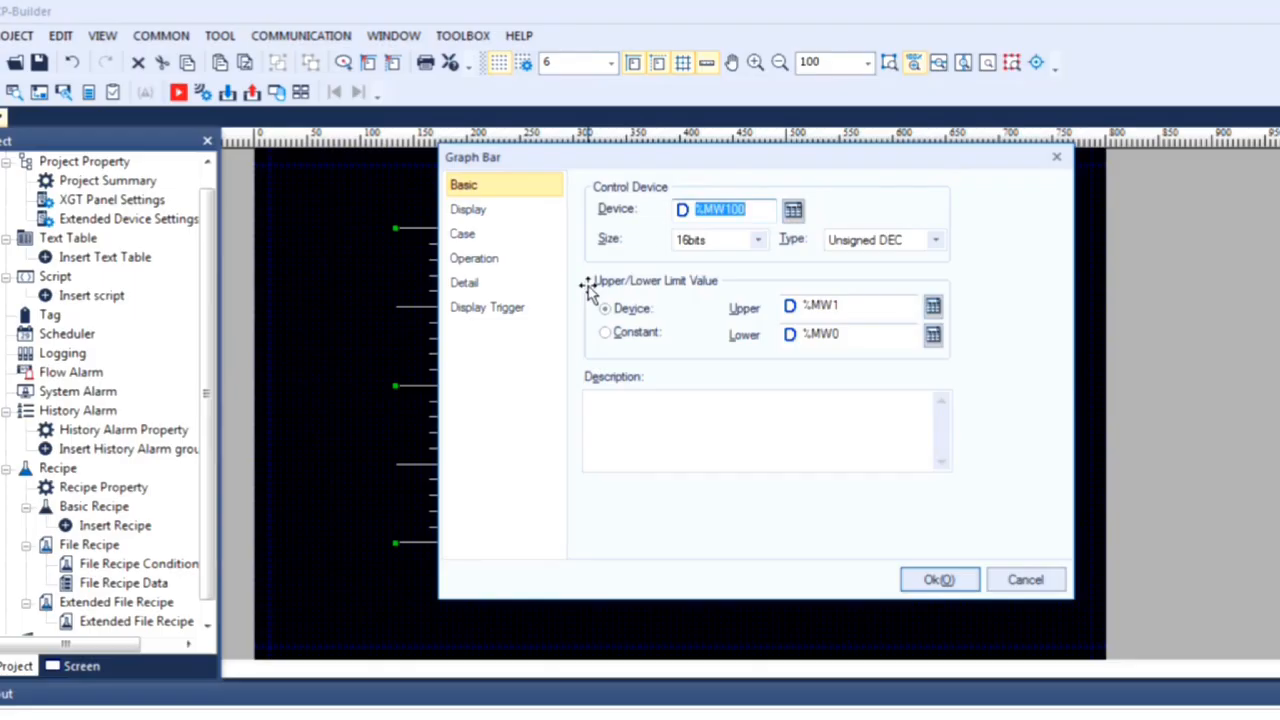
pyautogui.click(508, 212)
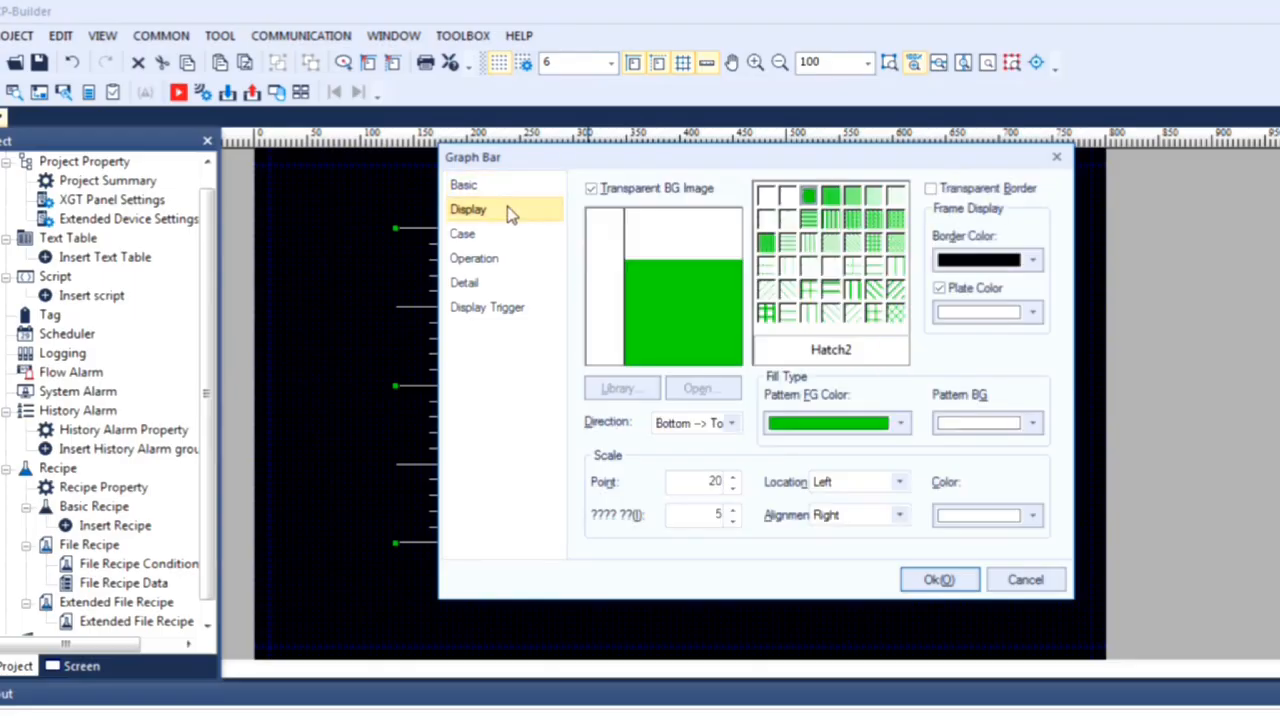
pyautogui.click(734, 489)
pyautogui.click(734, 489)
pyautogui.click(735, 490)
pyautogui.click(735, 490)
pyautogui.click(735, 490)
pyautogui.click(735, 490)
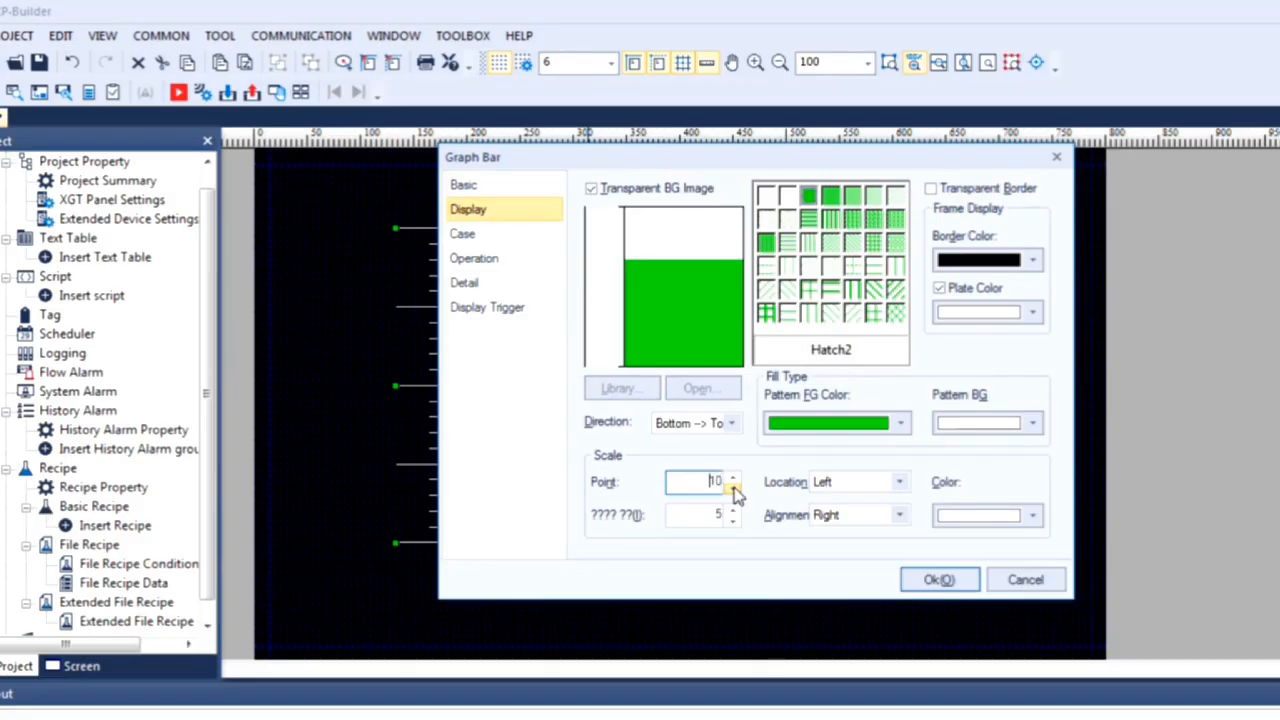
pyautogui.click(734, 490)
pyautogui.click(732, 490)
pyautogui.click(732, 490)
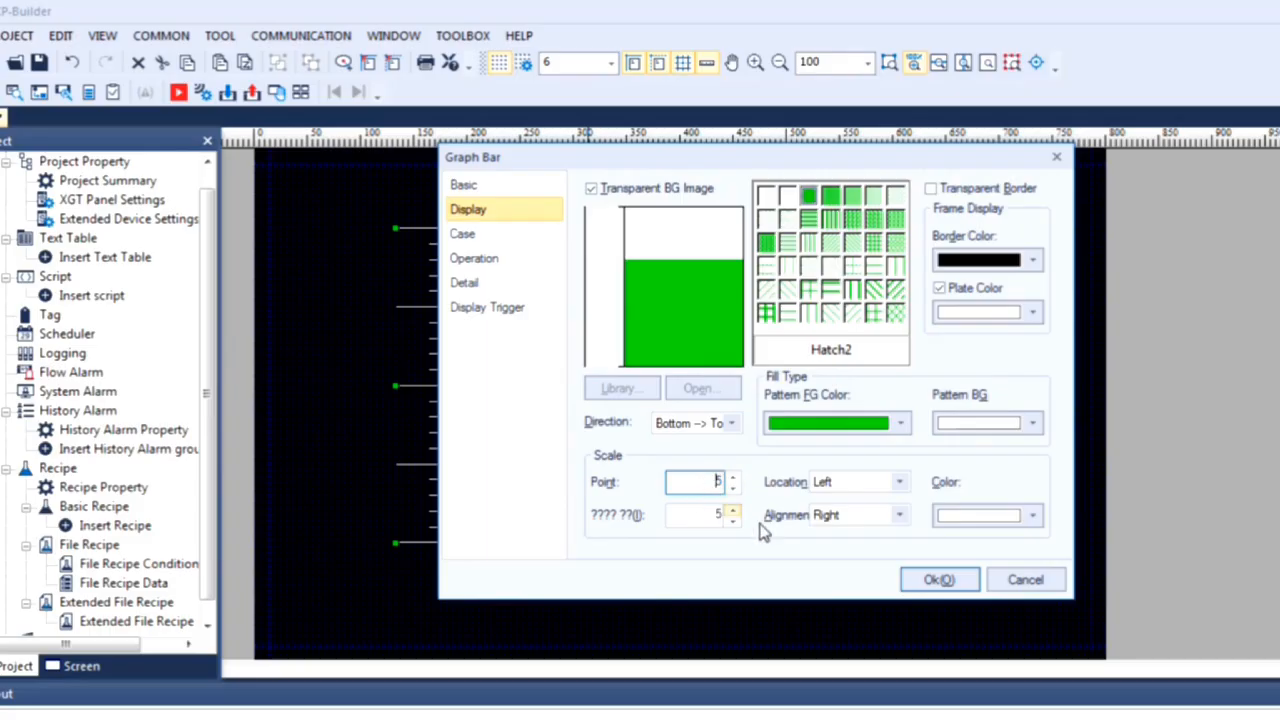
pyautogui.click(938, 580)
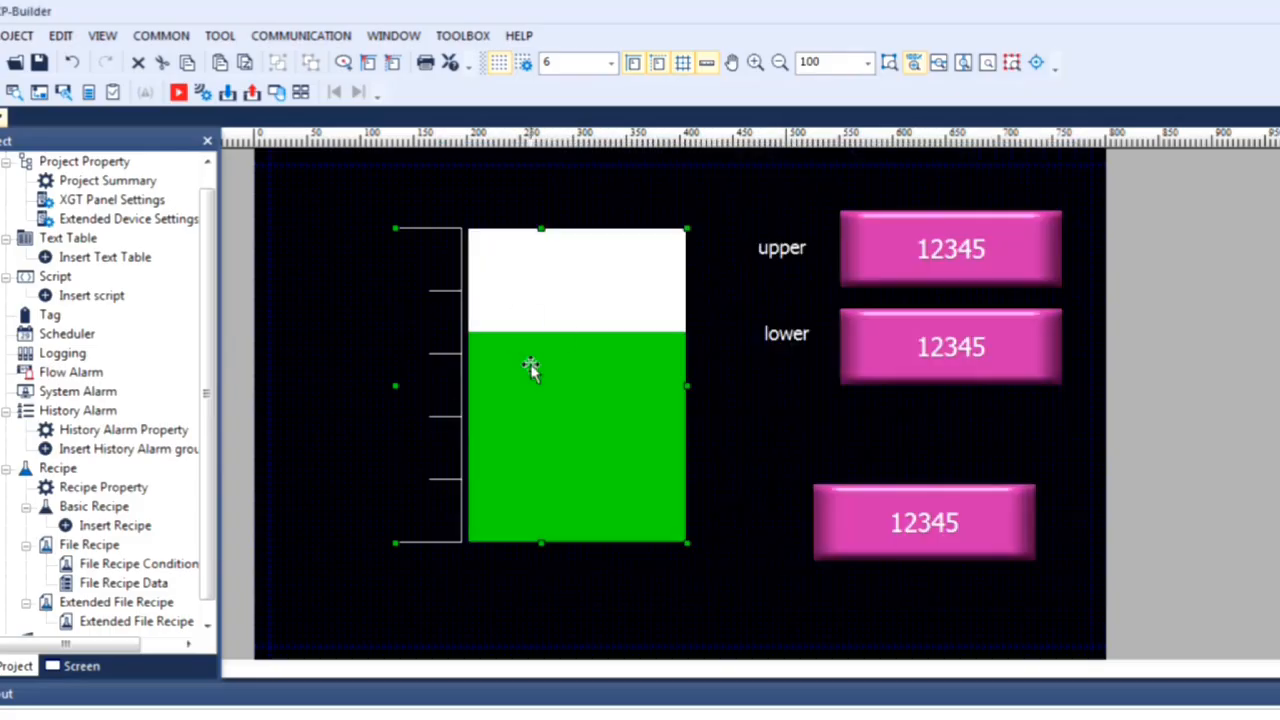
# Step: Run the simulation again and set the upper limit to 50
pyautogui.click(180, 97)
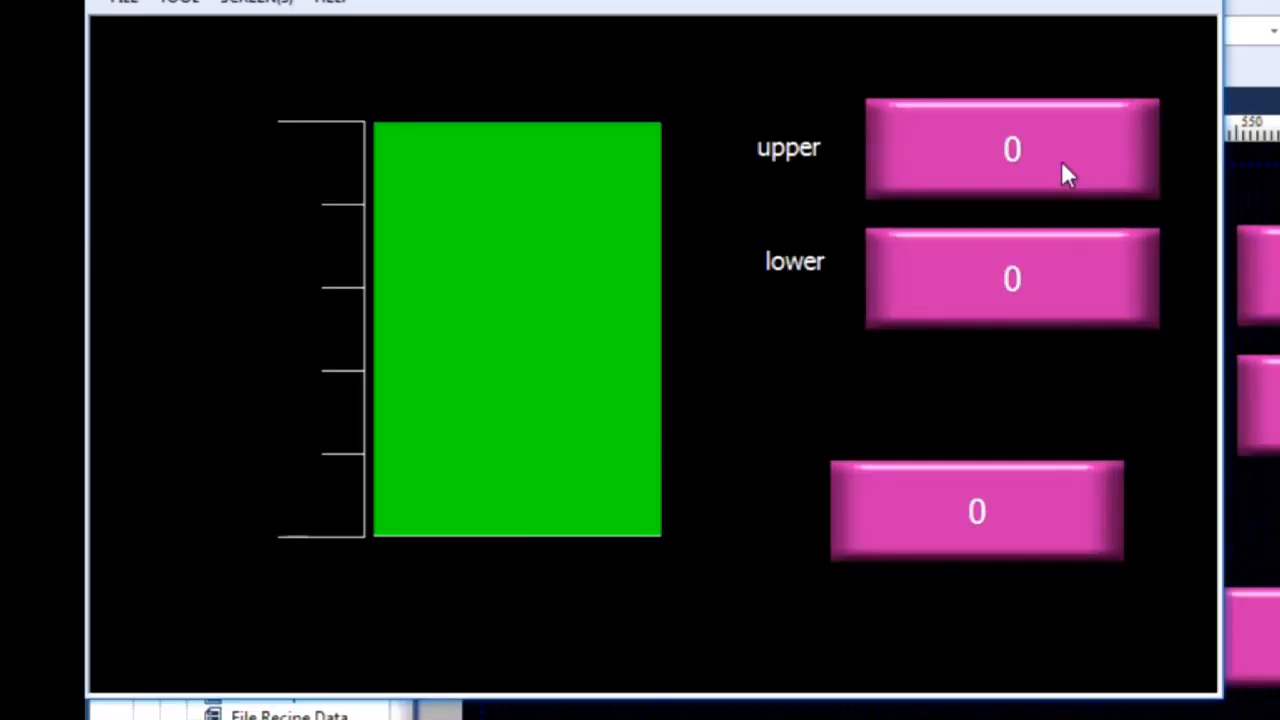
pyautogui.click(707, 161)
pyautogui.click(706, 270)
pyautogui.click(647, 388)
pyautogui.click(806, 402)
# Step: Enter 40 as the simulated bar value to check the fill against the five-point scale
pyautogui.click(990, 506)
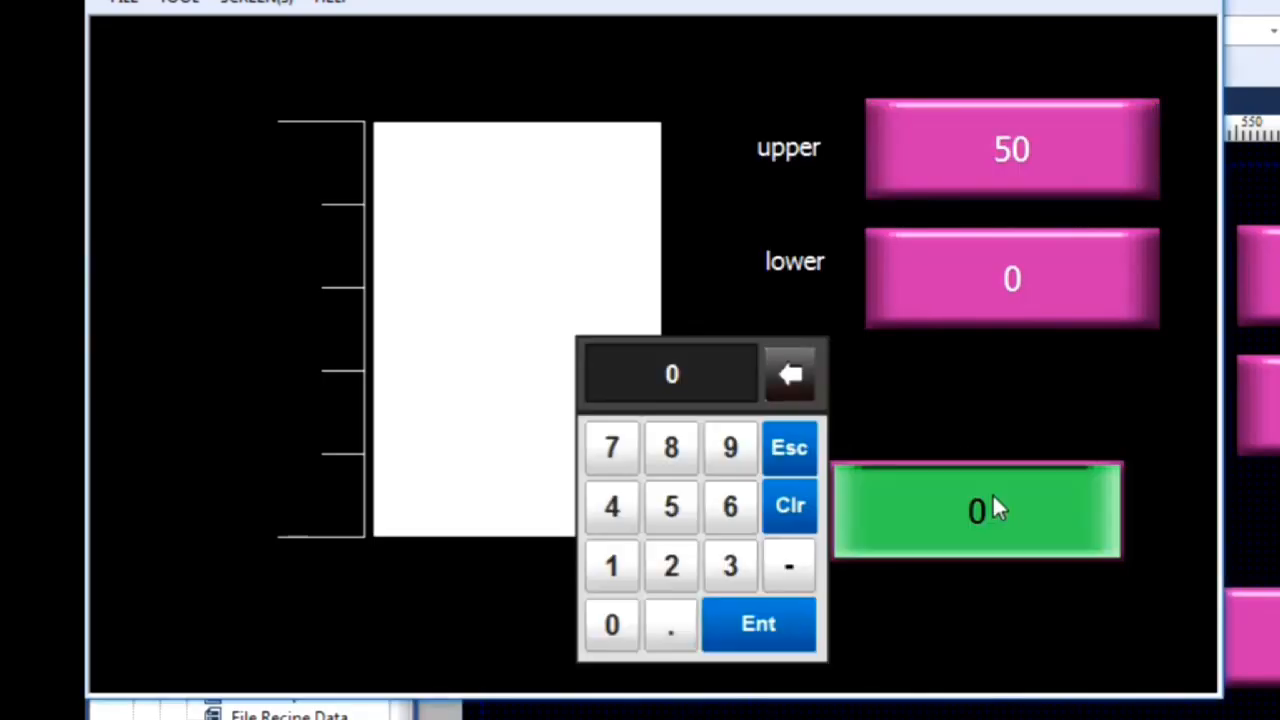
pyautogui.click(611, 505)
pyautogui.click(611, 624)
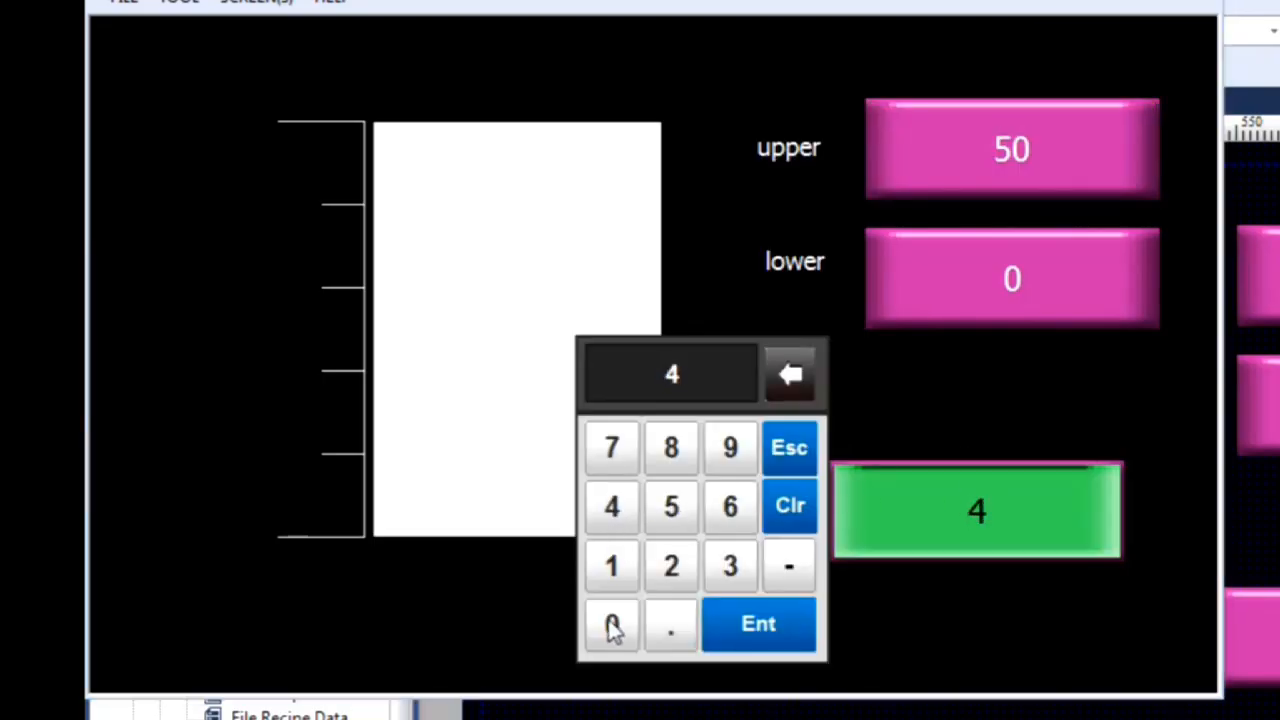
pyautogui.click(758, 623)
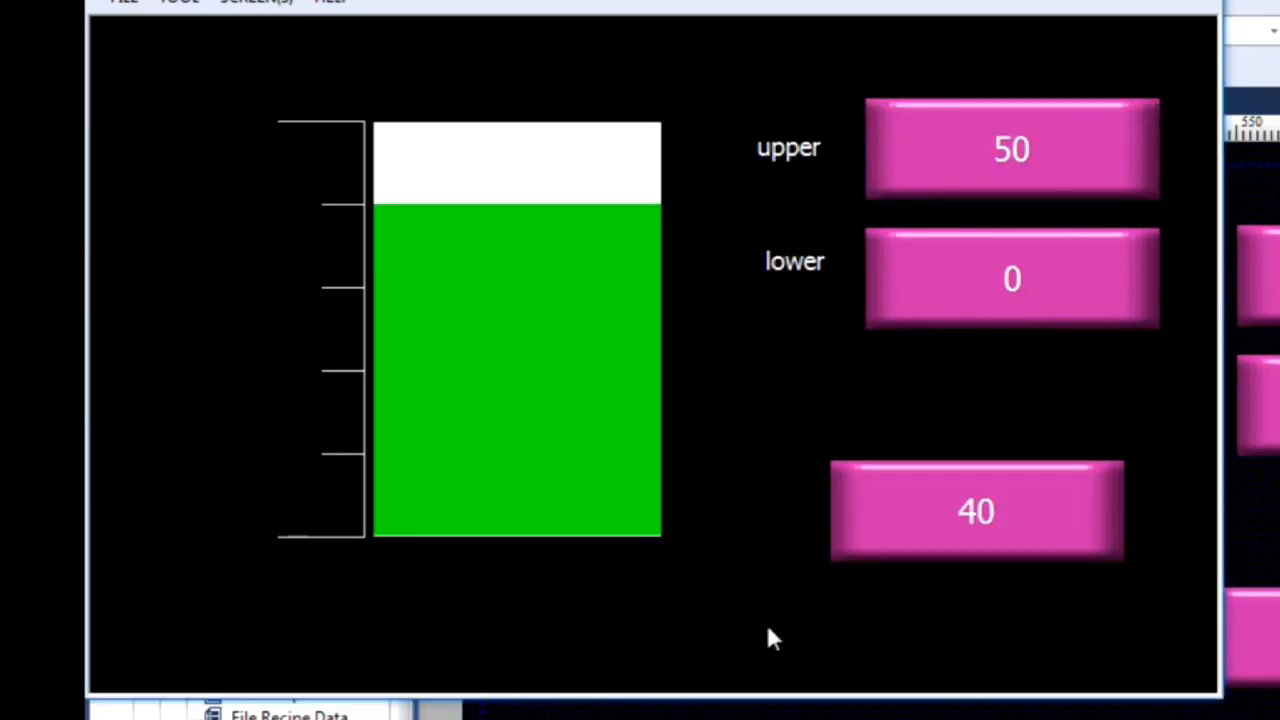
# Step: Set the simulated bar value to 50 to test the five-point scale at the upper limit
pyautogui.click(1036, 478)
pyautogui.click(676, 502)
pyautogui.click(614, 622)
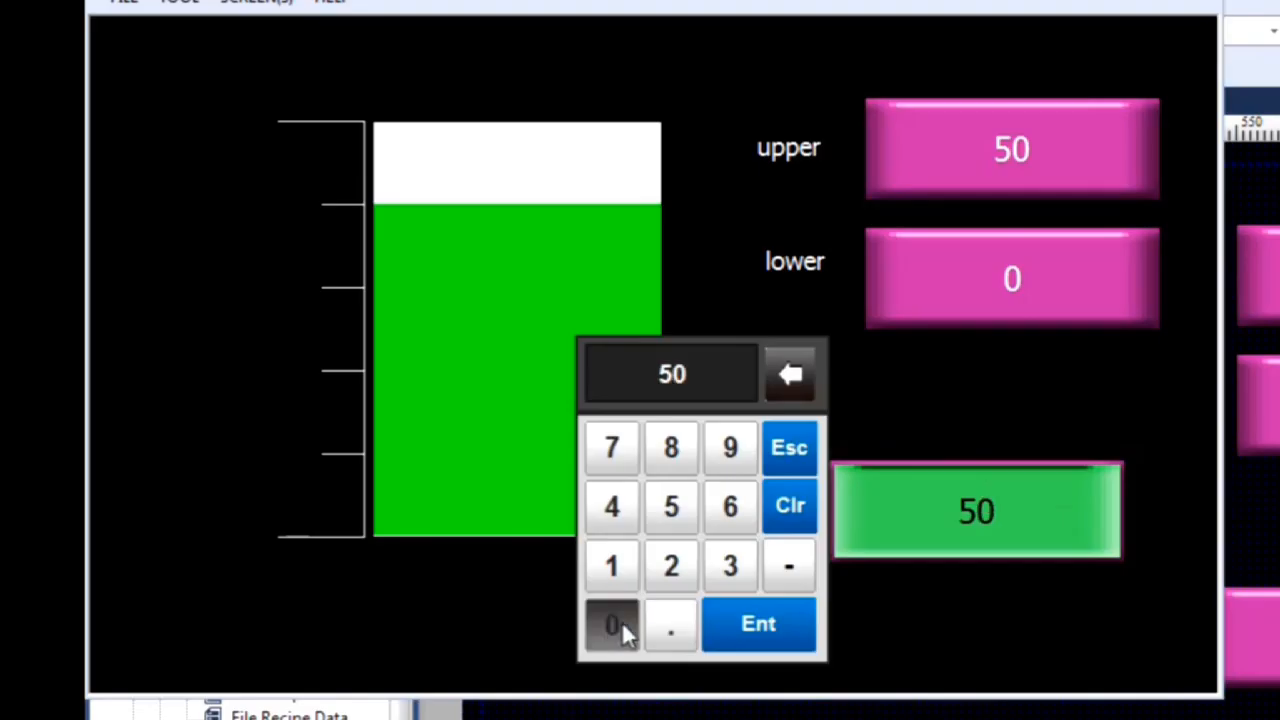
pyautogui.click(758, 623)
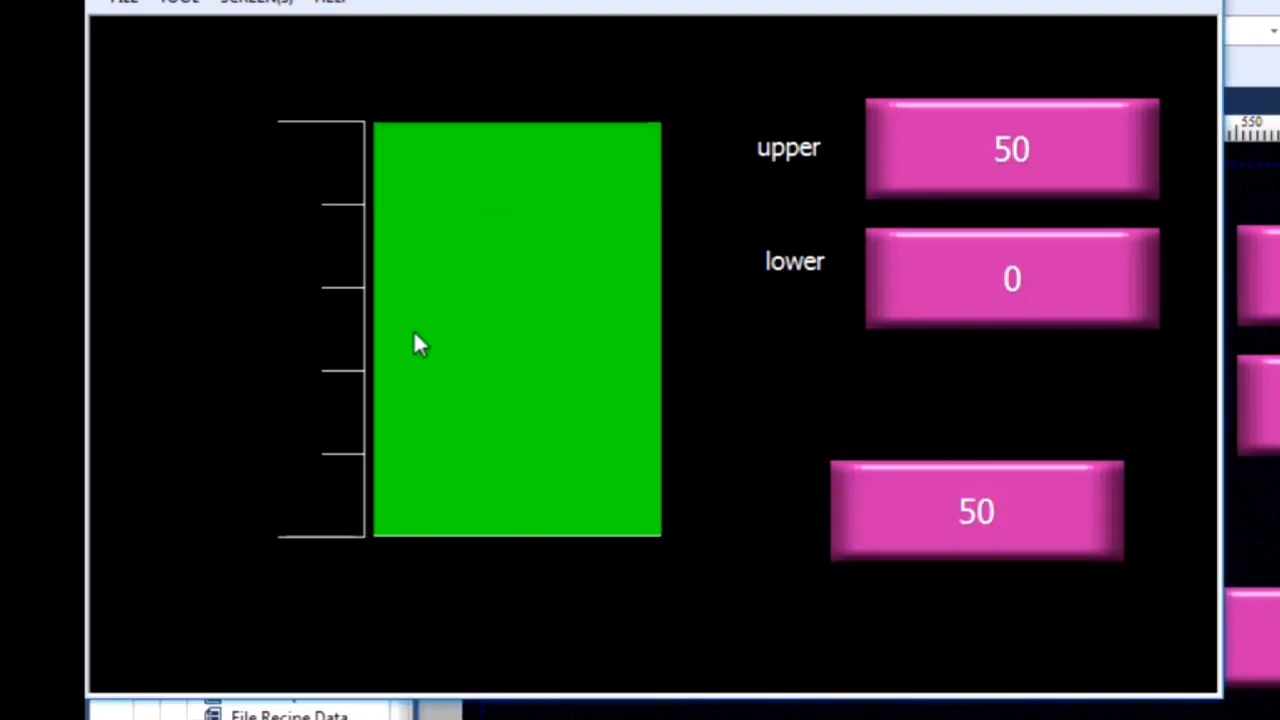